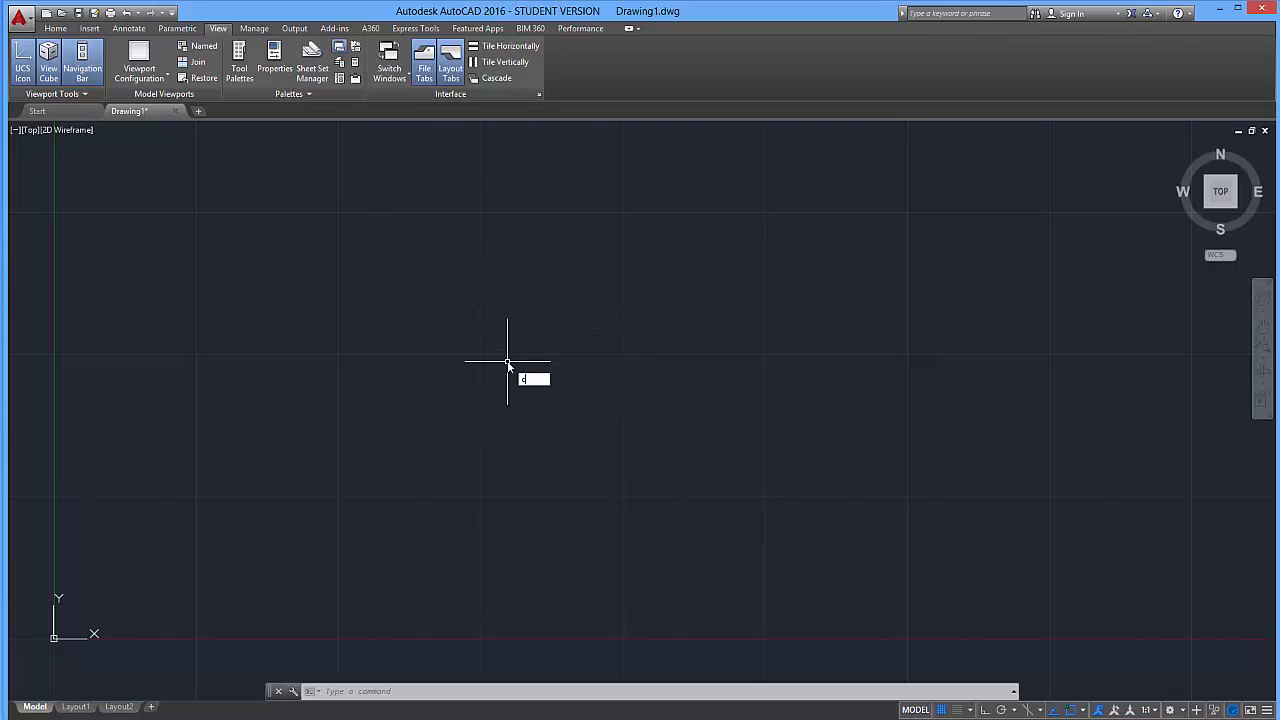
Draw a circle with a radius of about 2 units in the middle of the empty drawing
key("Return")
left_click(597, 384)
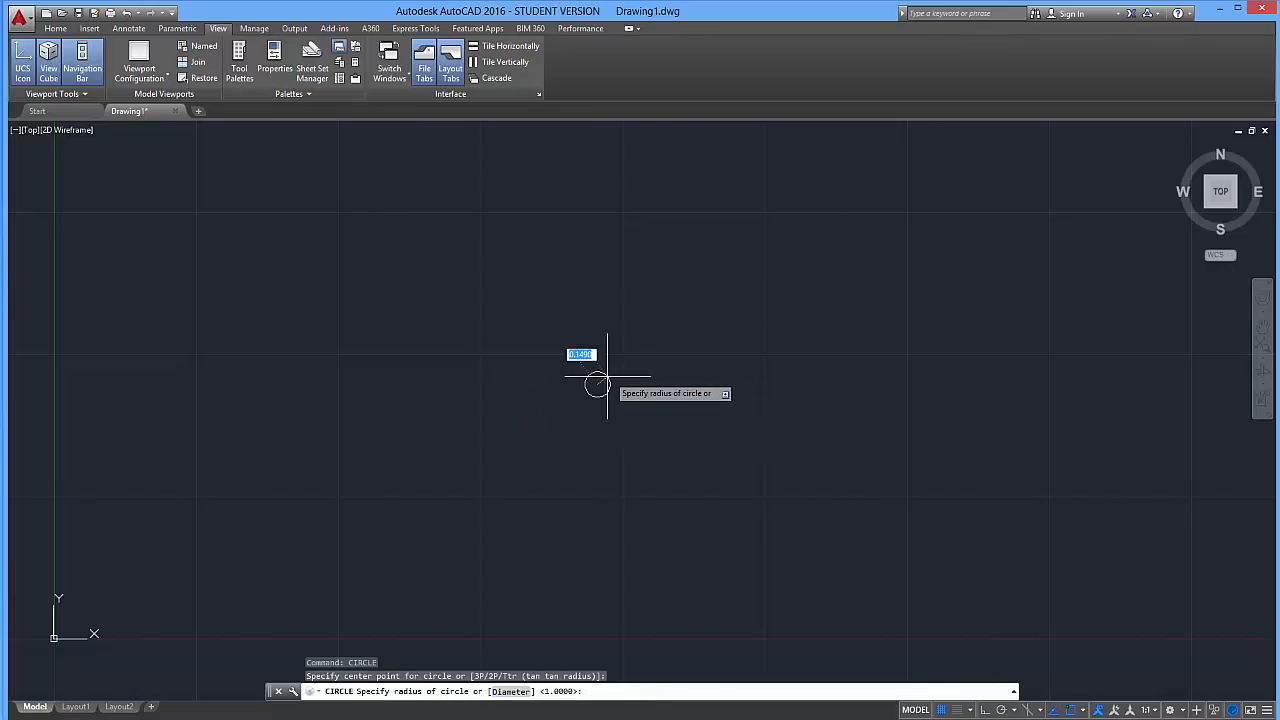
left_click(709, 366)
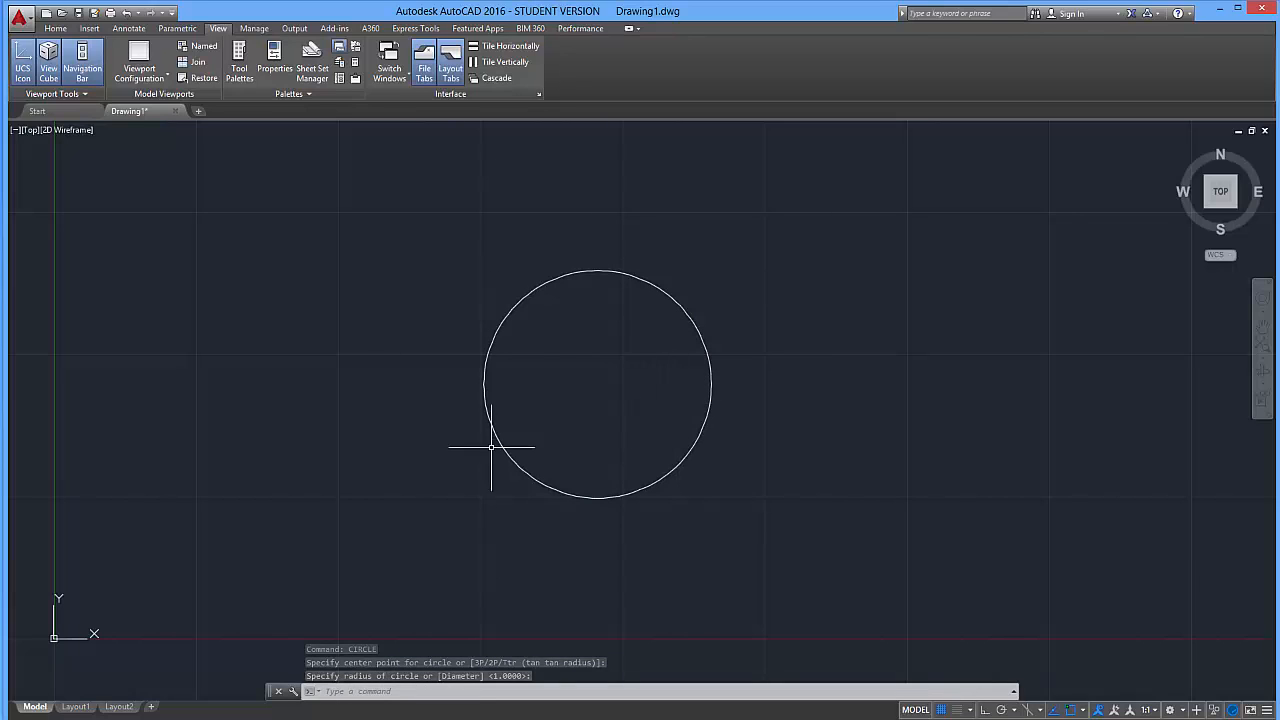
Erase the circle in the middle of the drawing
left_click(600, 370)
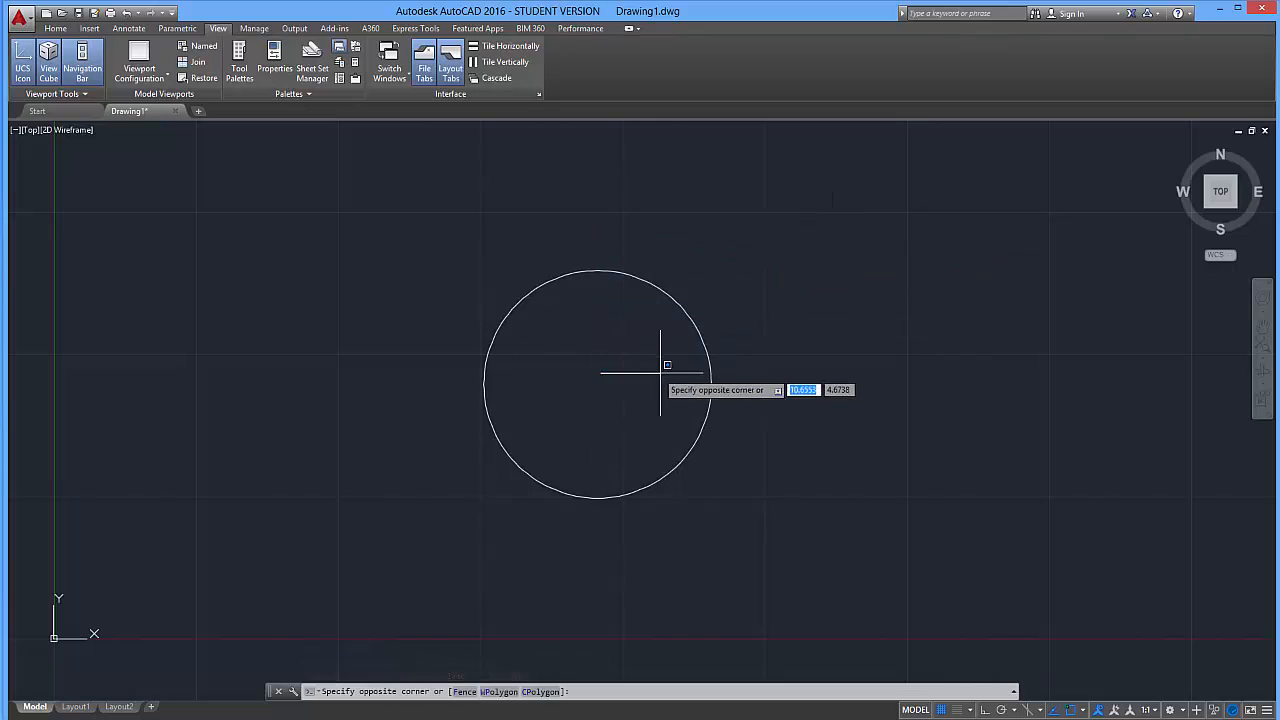
key("Escape")
key("Escape")
key("Escape")
left_click_drag(718, 579, 471, 277)
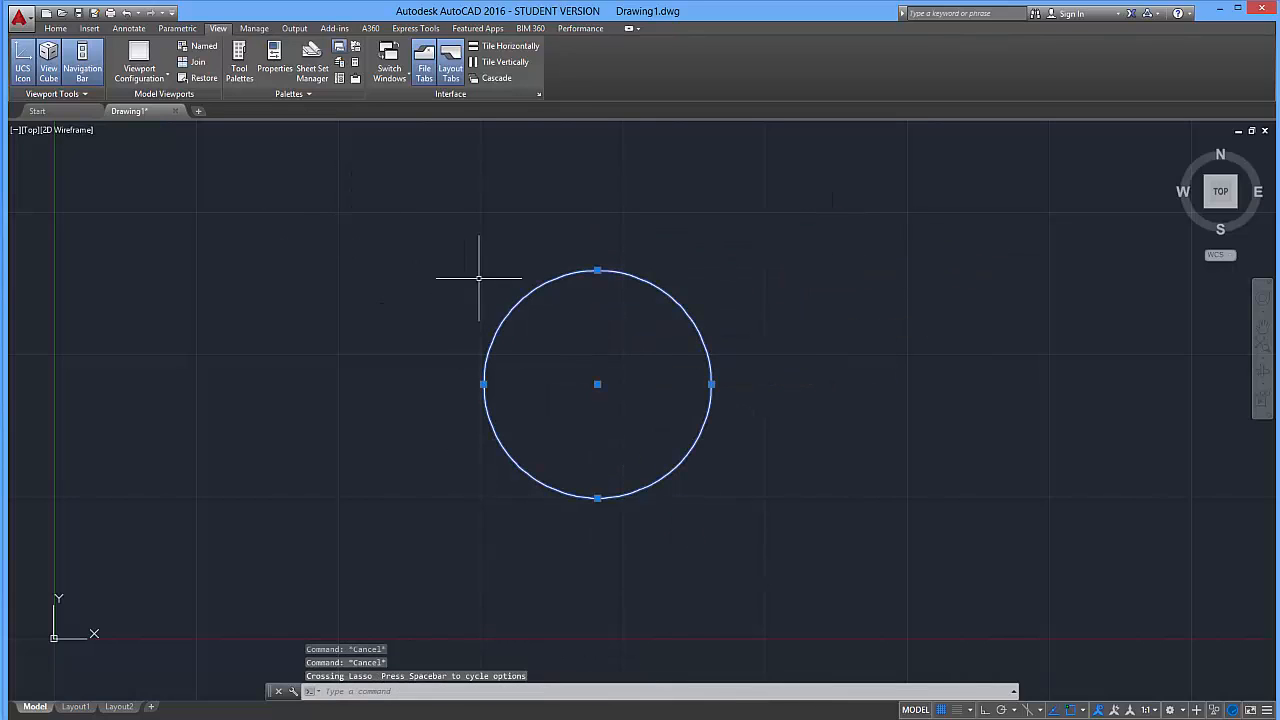
key("Delete")
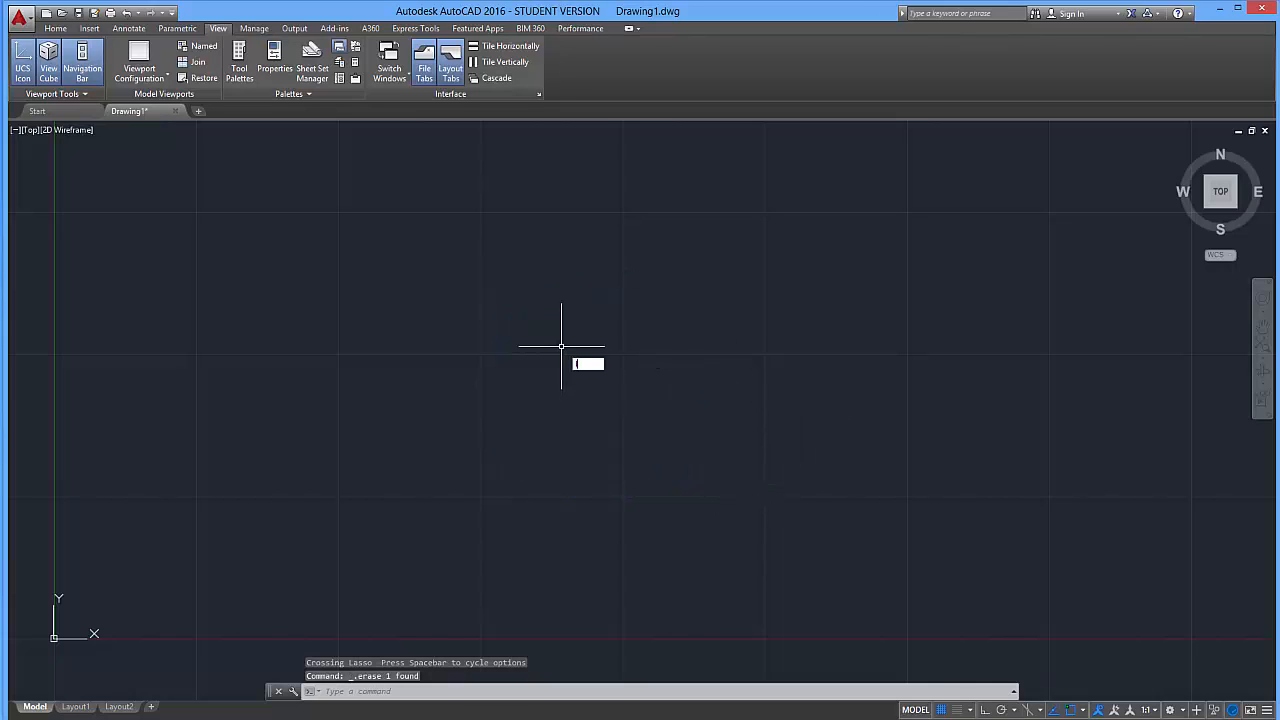
key("Return")
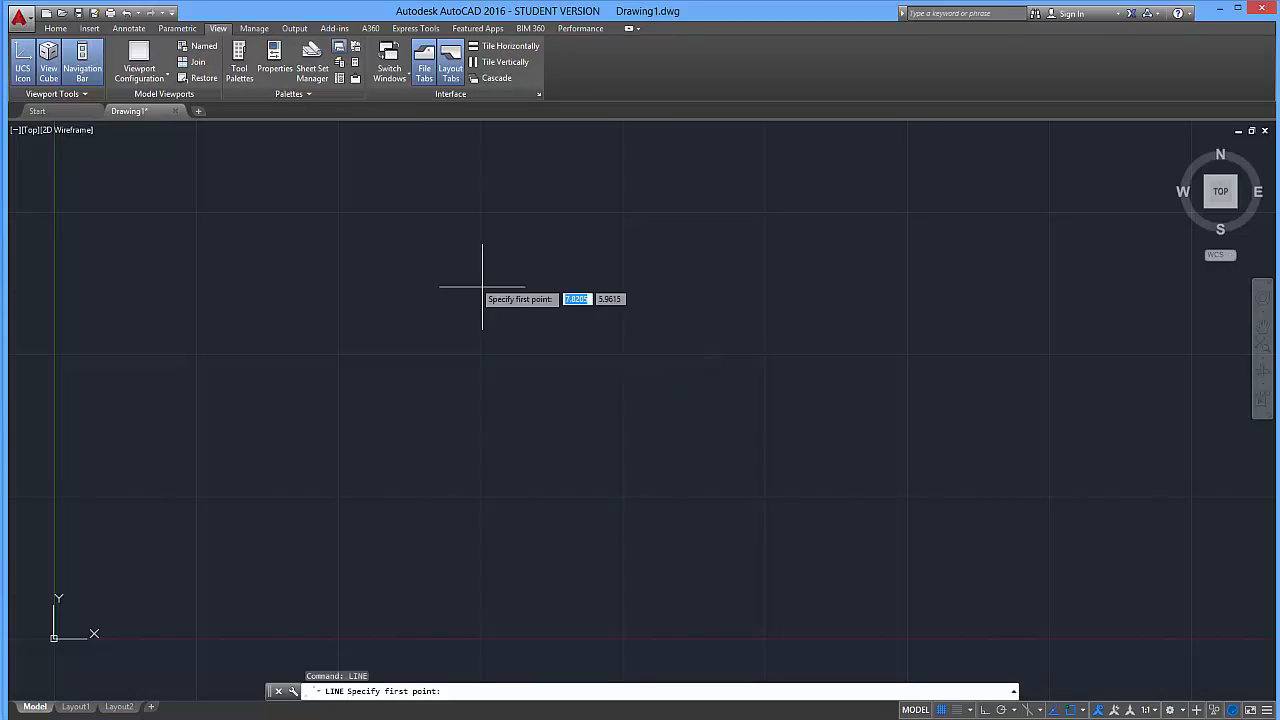
left_click(318, 358)
key("Escape")
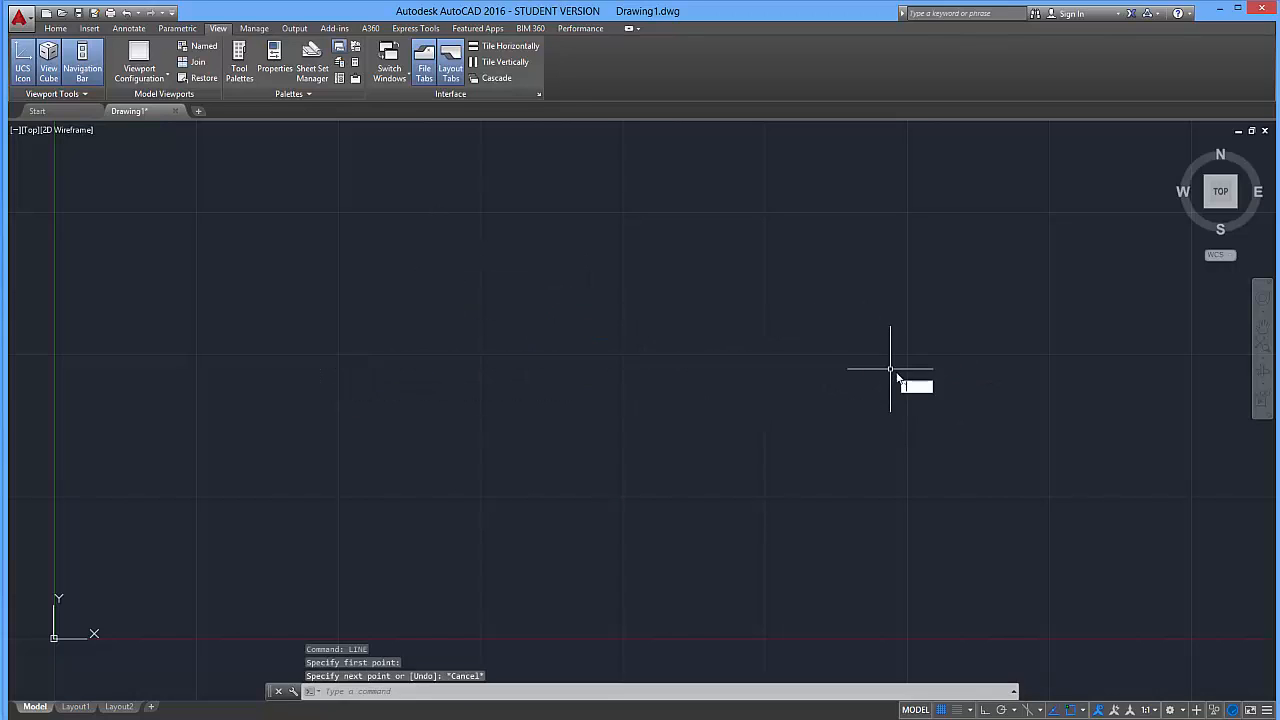
key("Escape")
key("Escape")
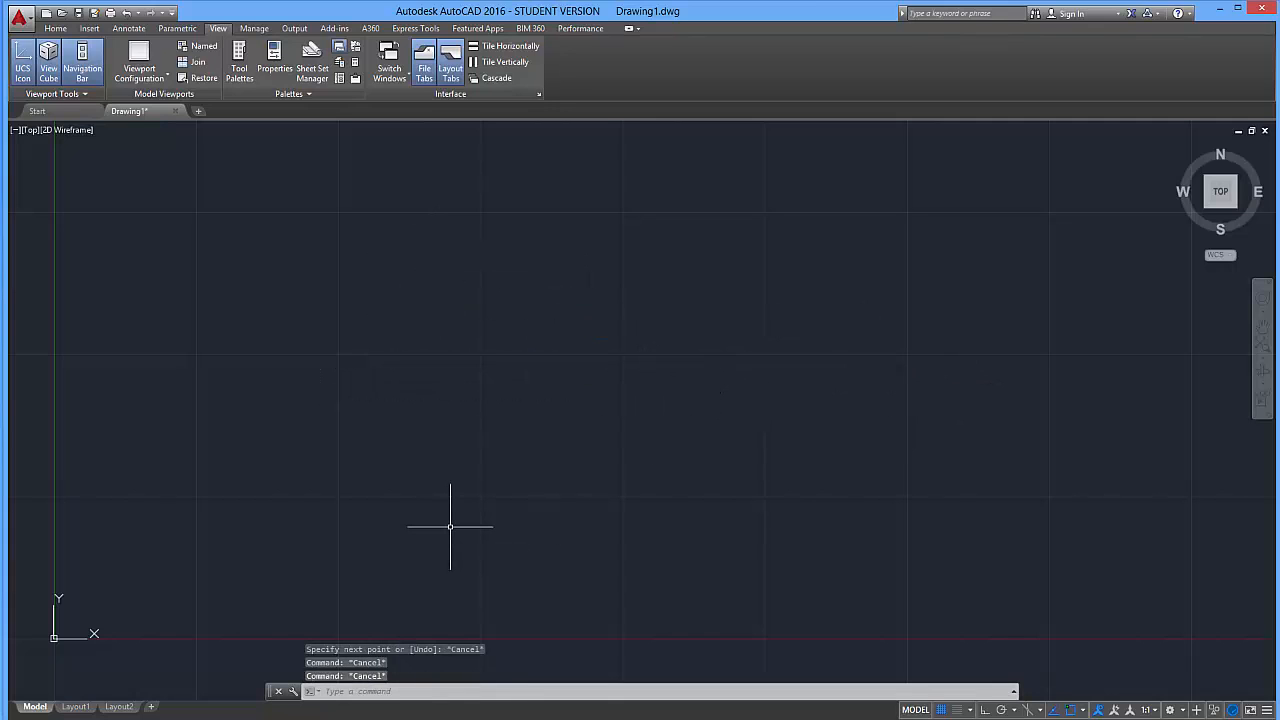
type("l")
key("Return")
left_click(376, 353)
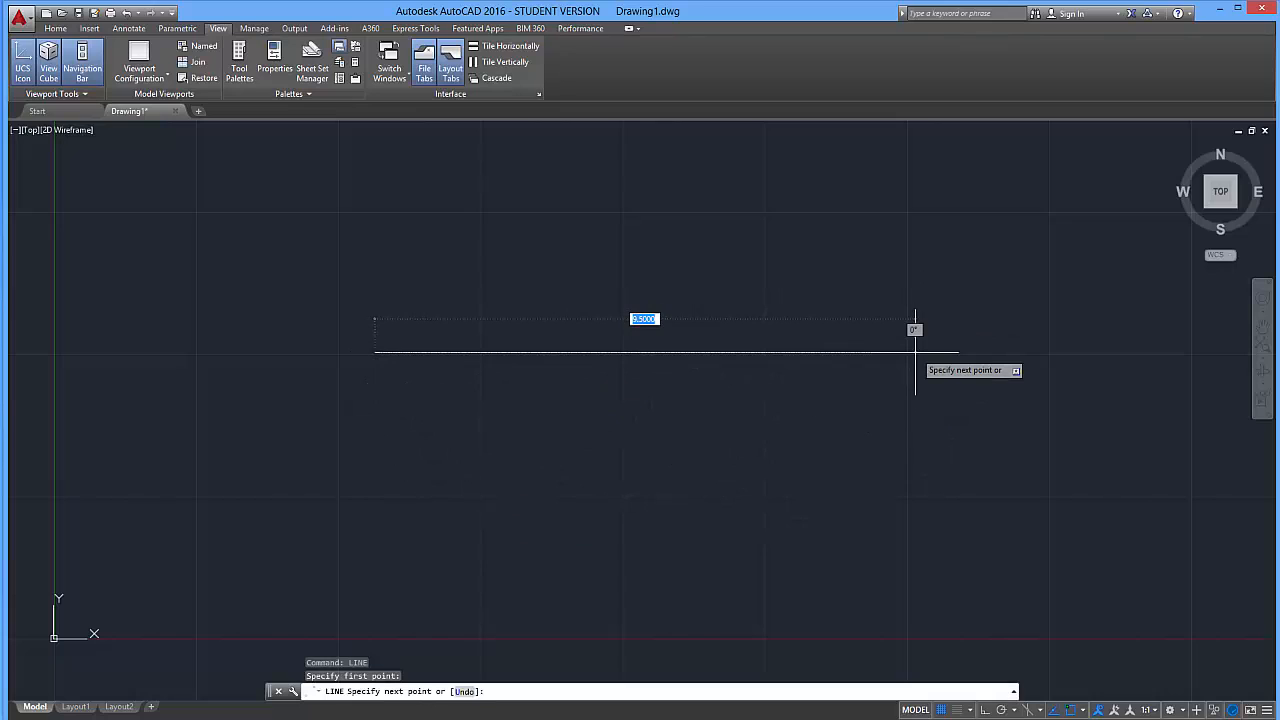
key("Escape")
key("Escape")
key("Escape")
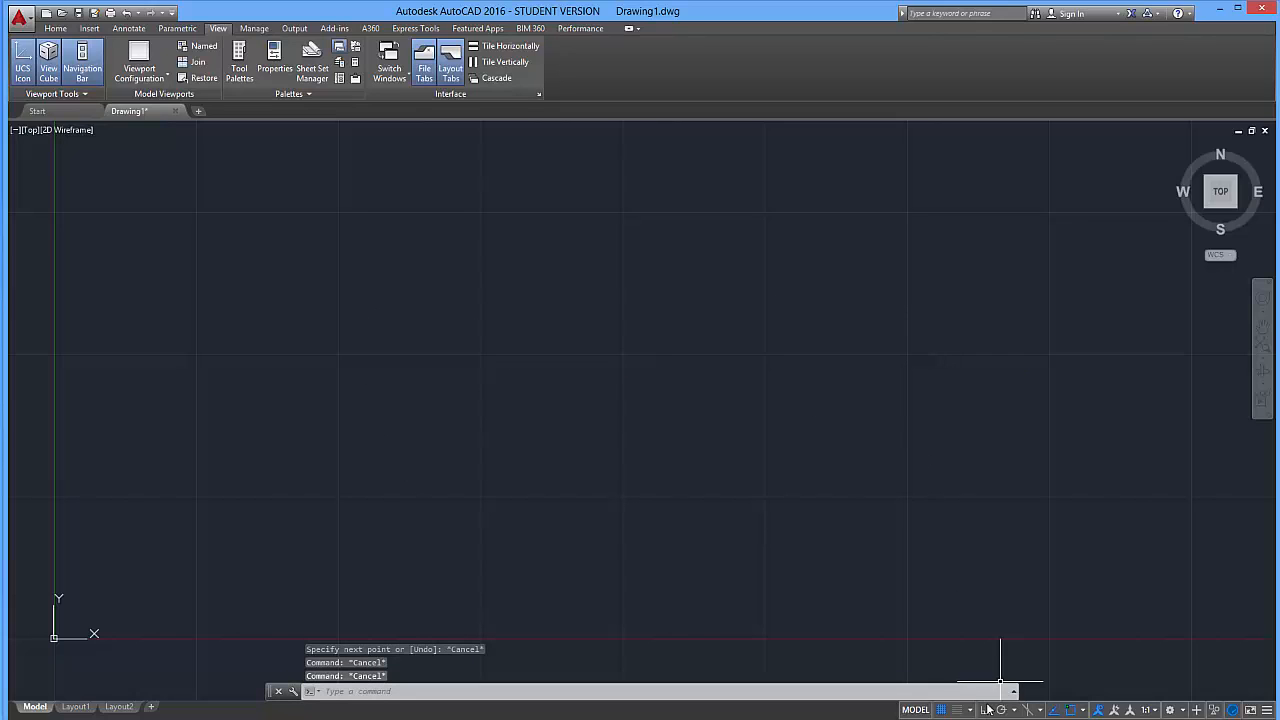
Turn on Ortho mode and draw a long horizontal line across the middle of the drawing
left_click(985, 710)
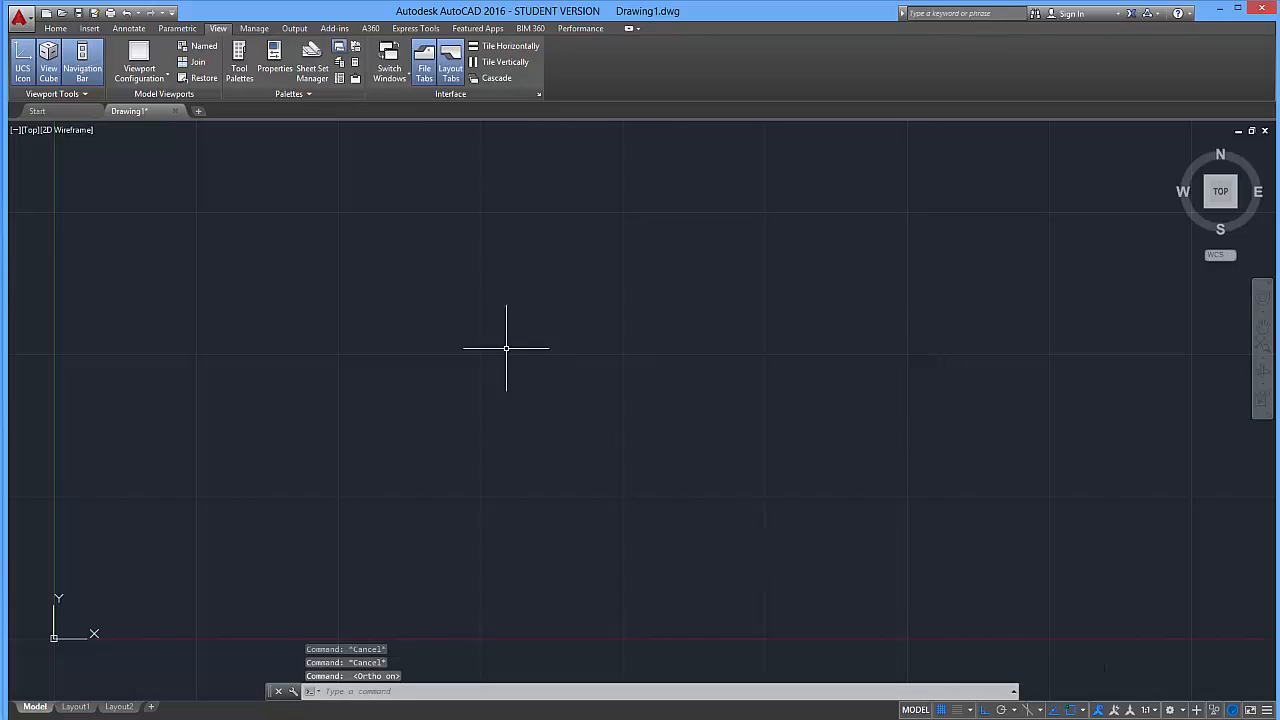
left_click(306, 373)
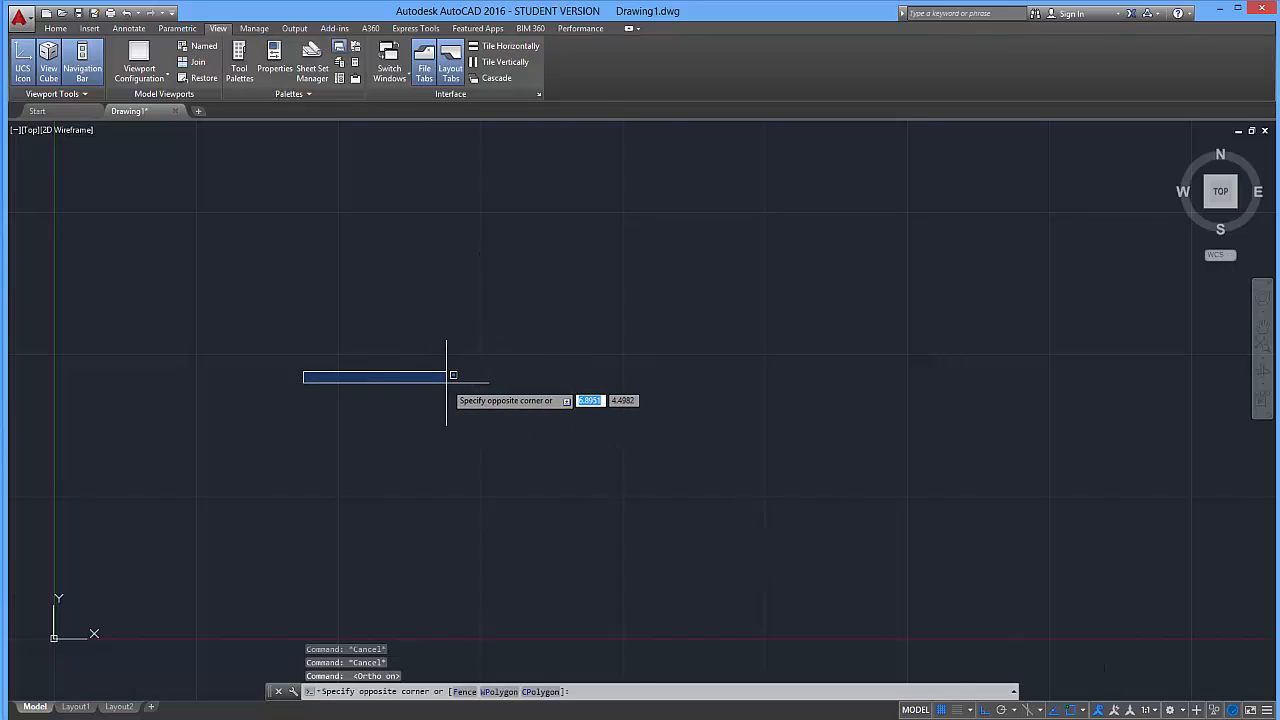
key("Escape")
key("Escape")
key("Return")
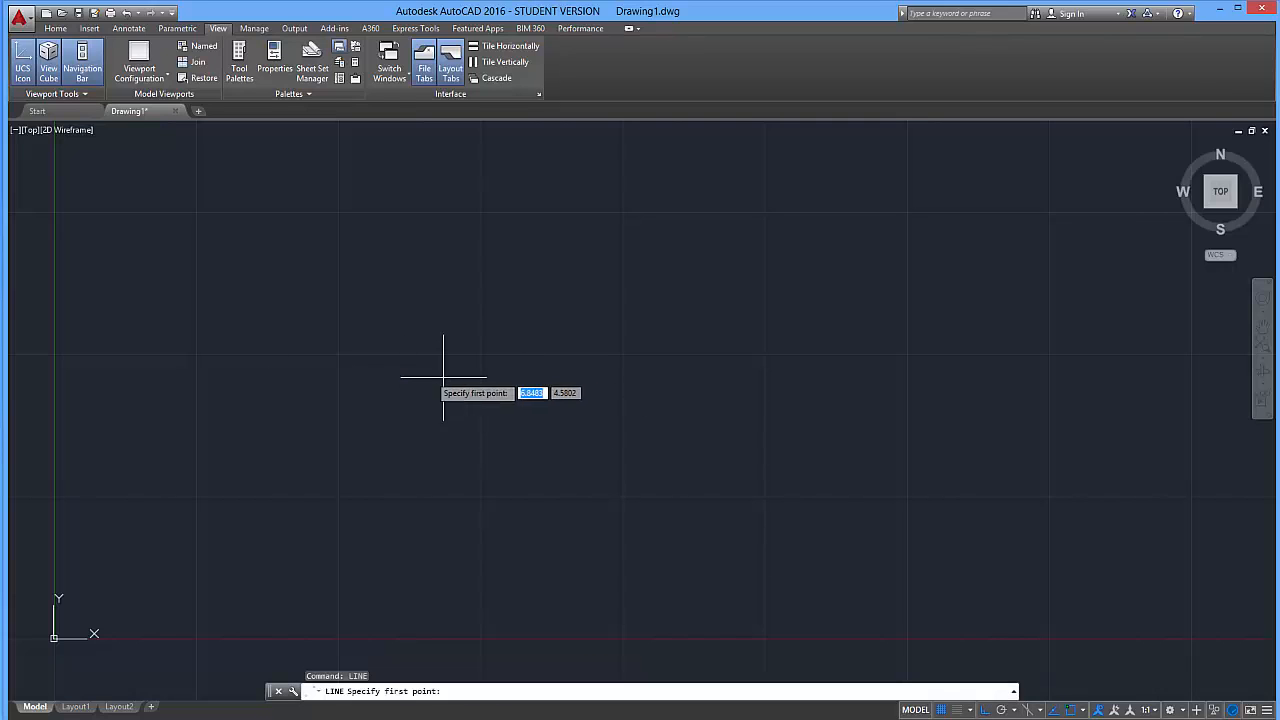
left_click(387, 390)
left_click(924, 384)
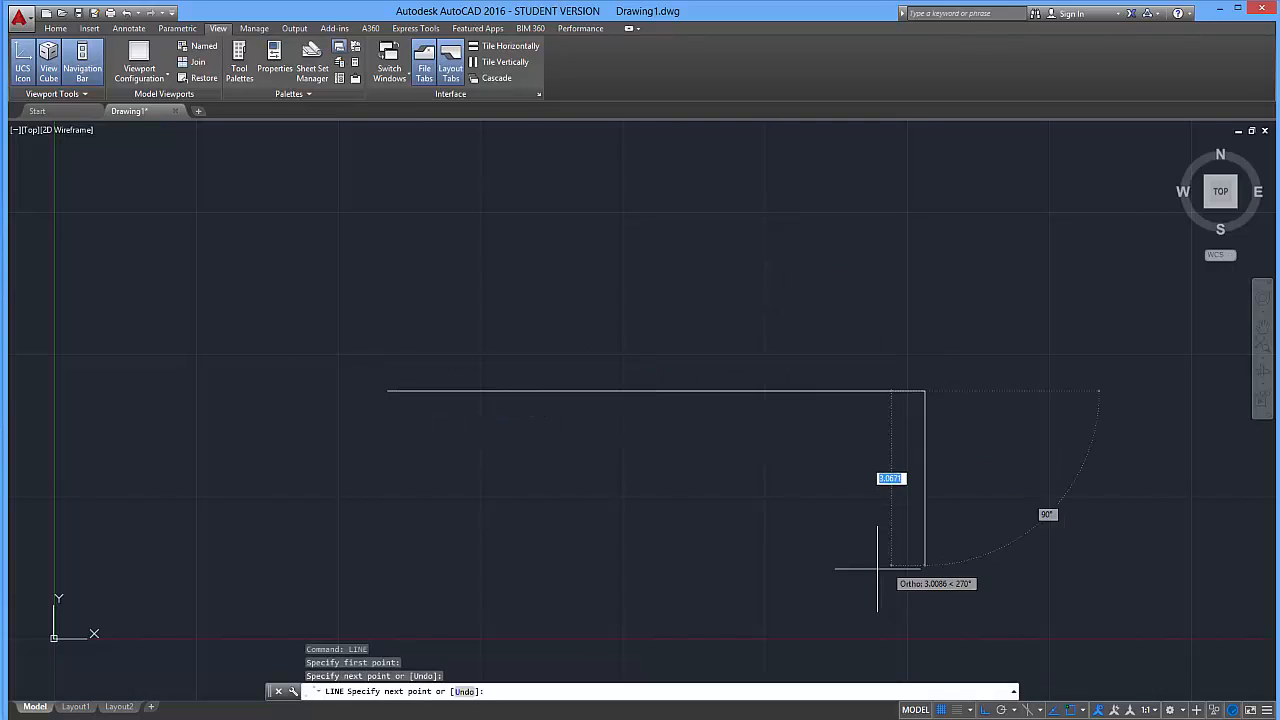
key("Escape")
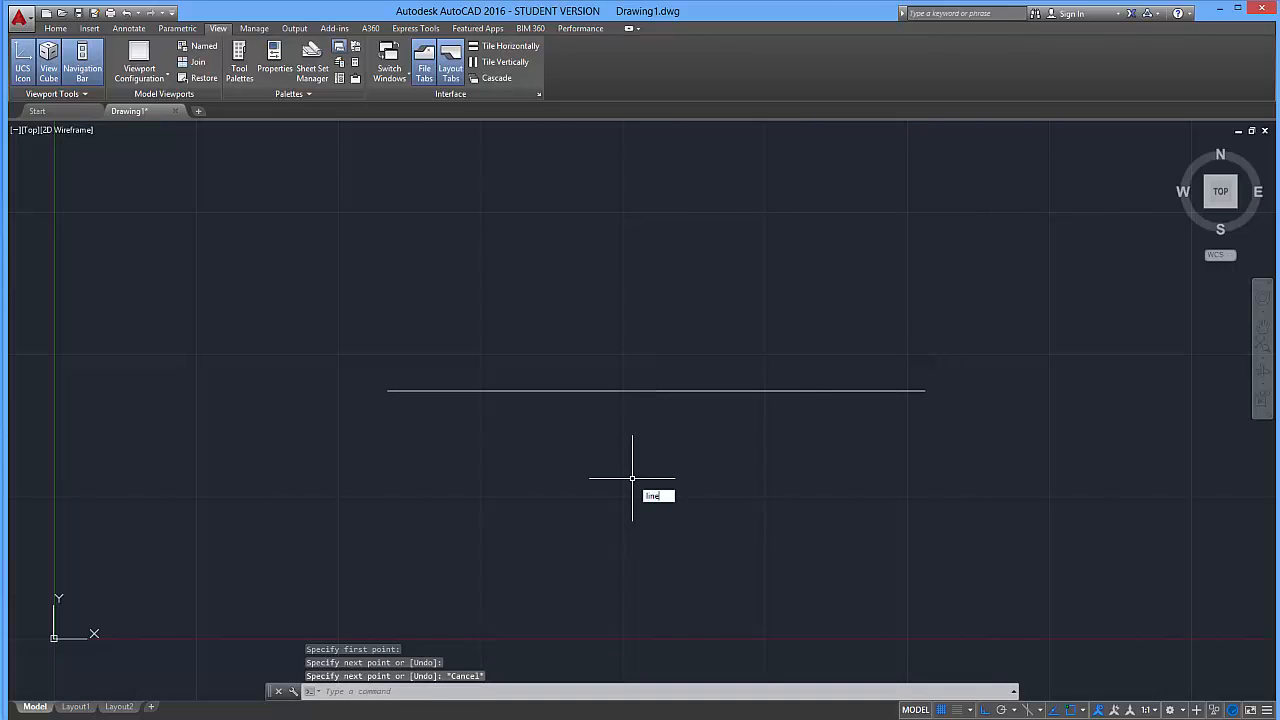
Draw a vertical line that crosses the horizontal line near its middle, extending above and below it
key("Return")
left_click(653, 556)
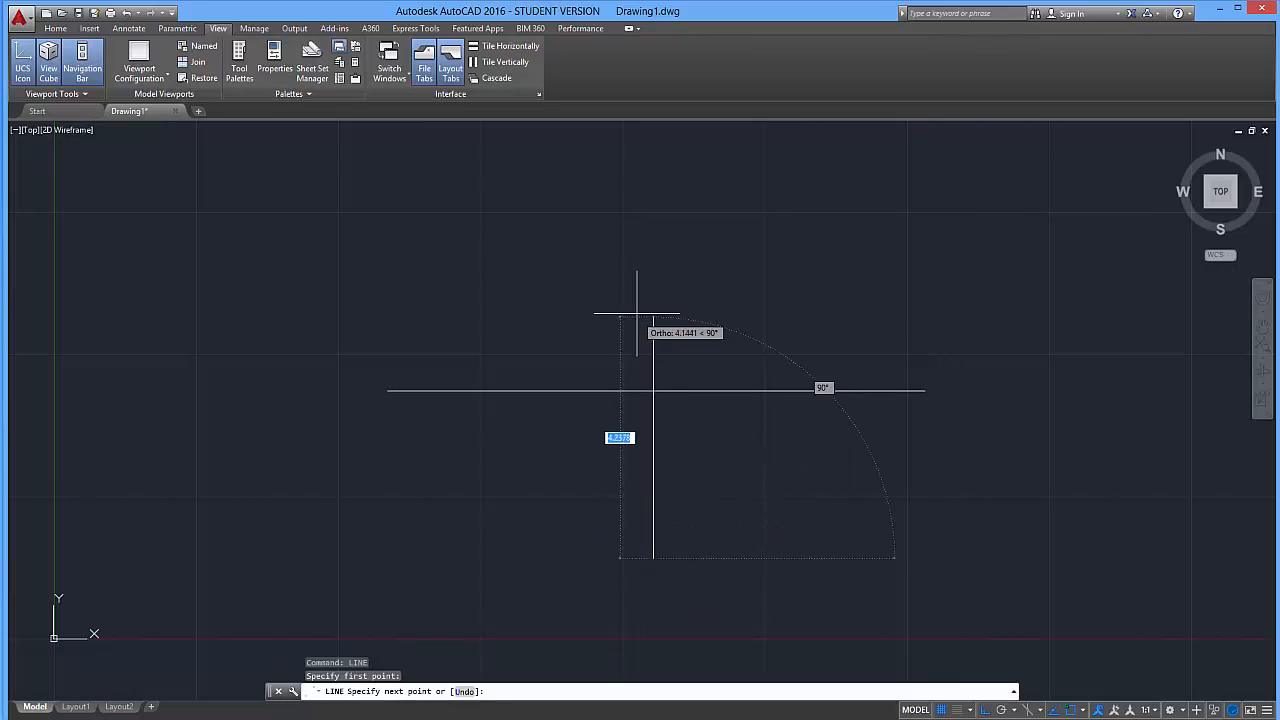
left_click(653, 190)
key("Escape")
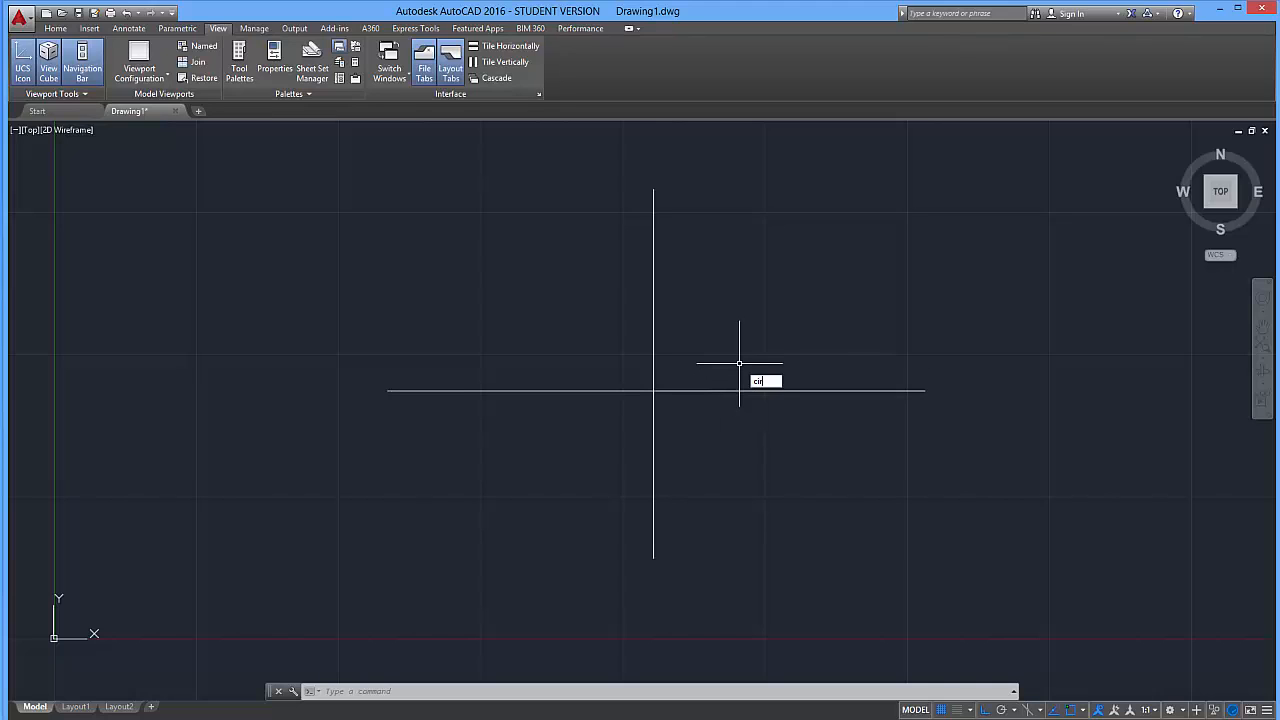
Draw a circle of radius 1 centred on the intersection of the horizontal and vertical lines
key("Return")
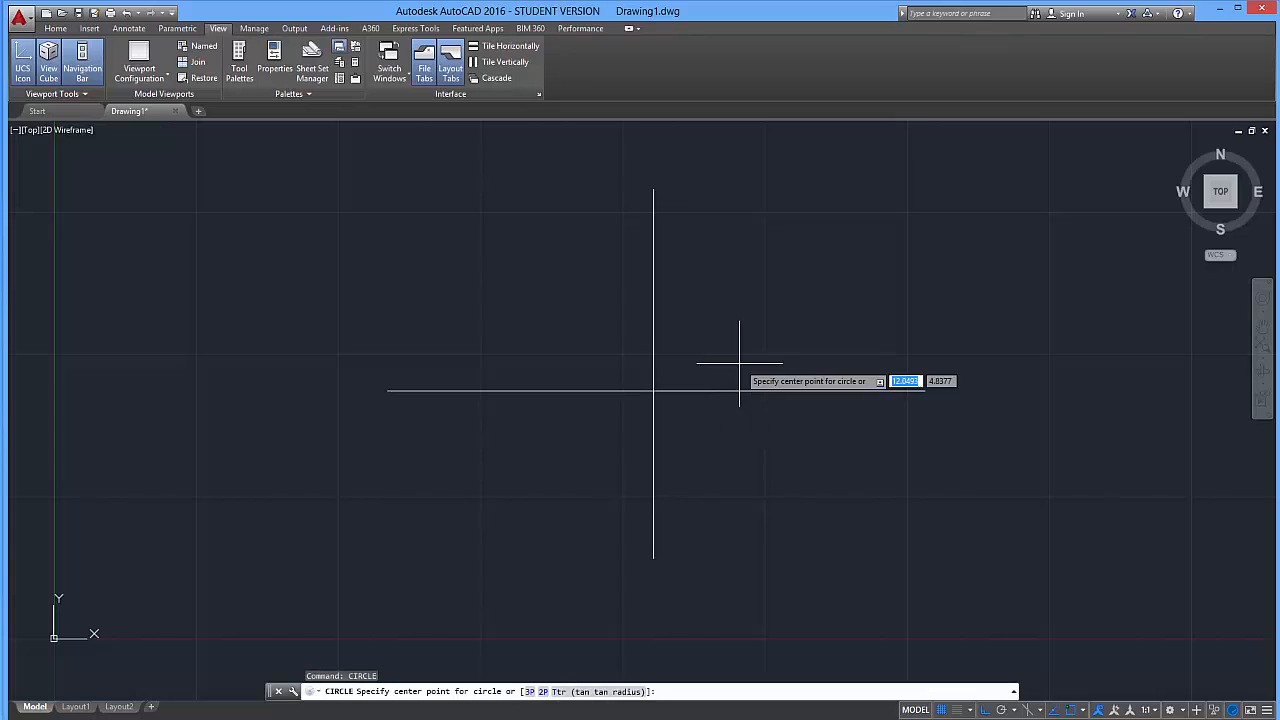
left_click(653, 391)
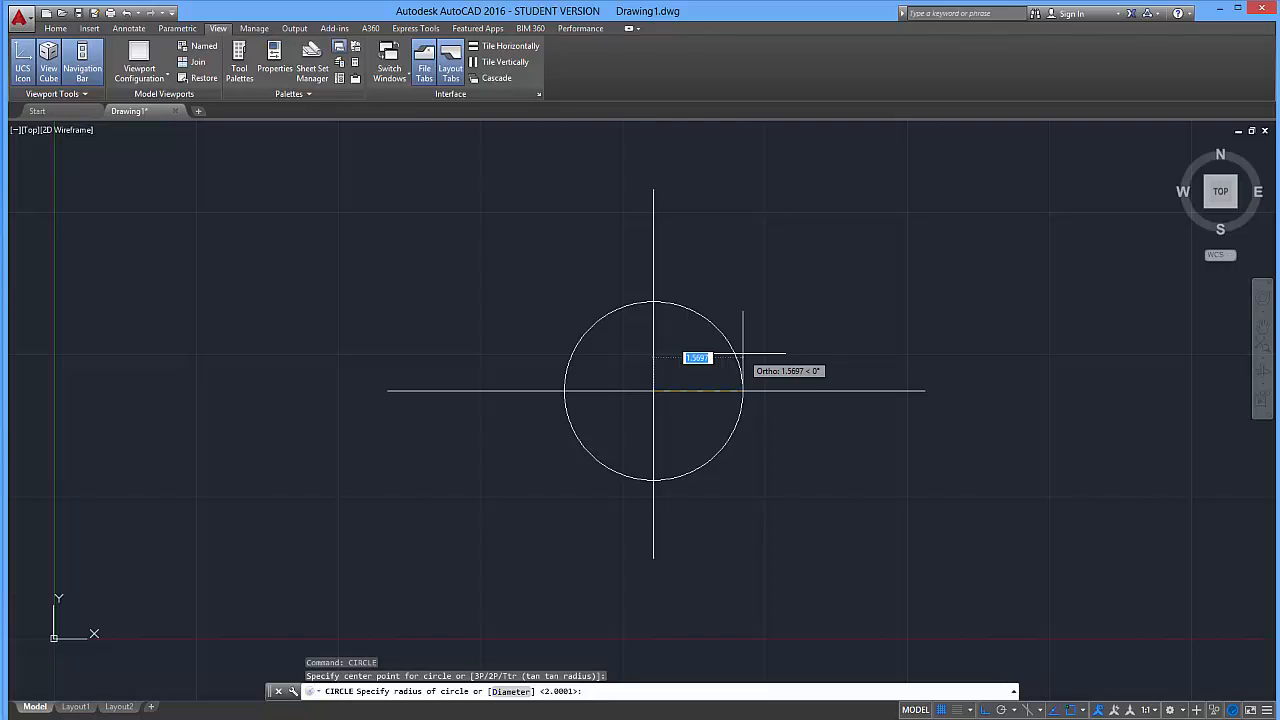
type("1")
key("Return")
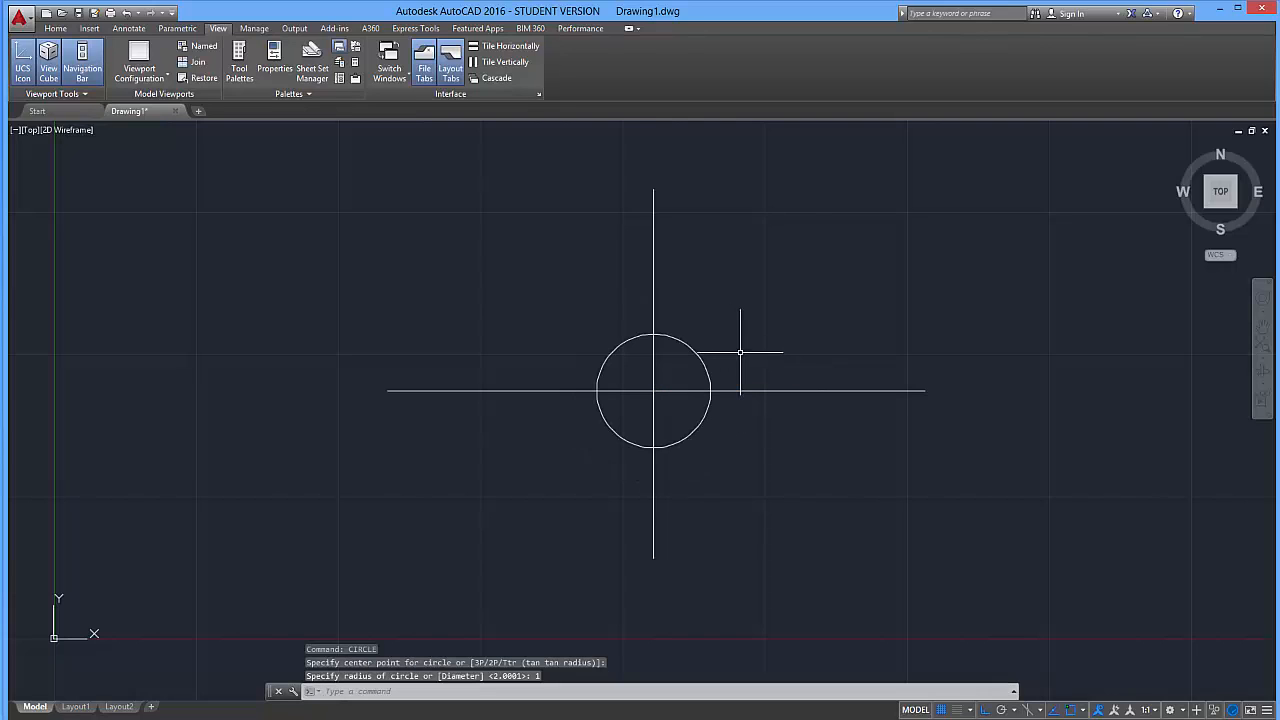
left_click(653, 378)
key("Escape")
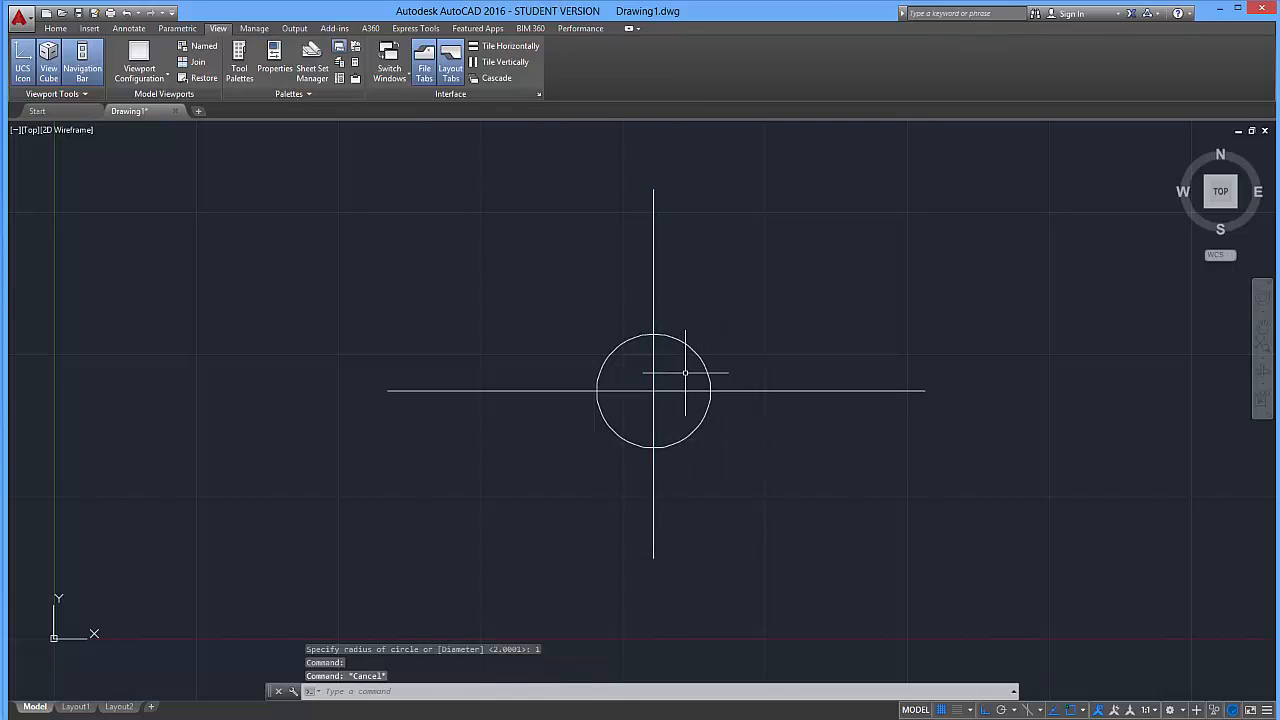
Draw a concentric circle of radius 1.5 centred on the same line intersection
type("c")
key("Return")
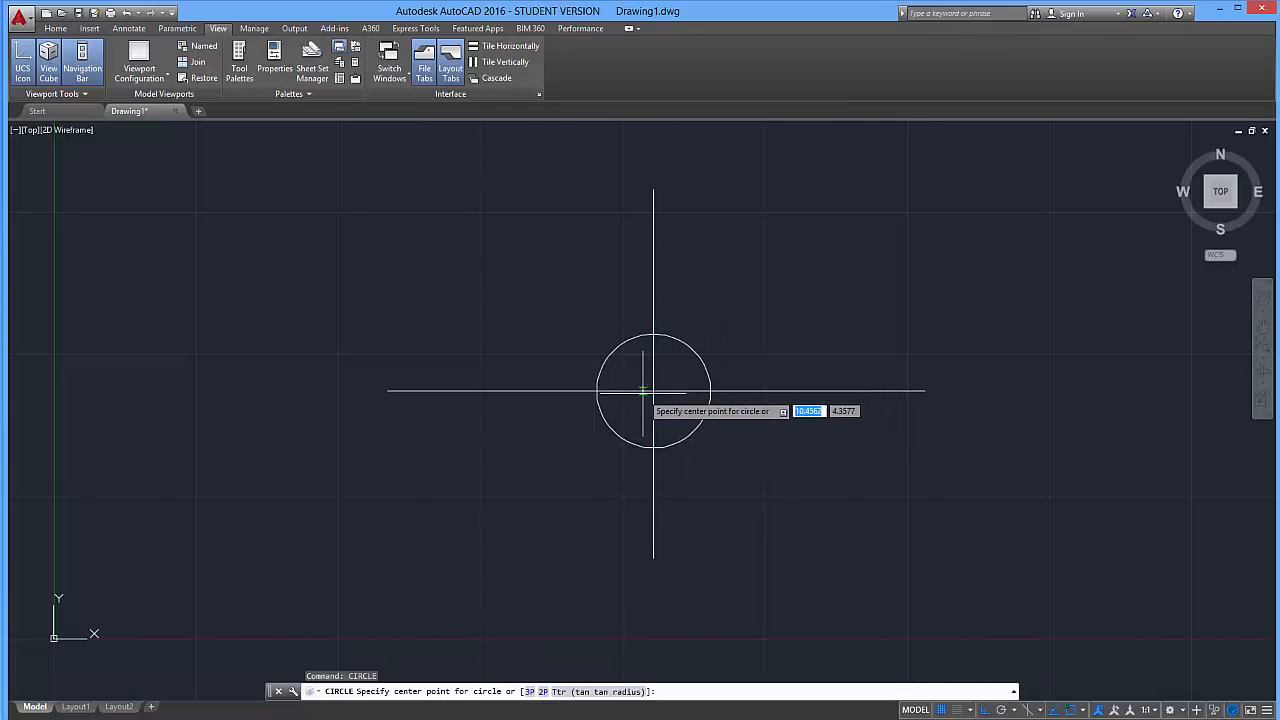
left_click(653, 390)
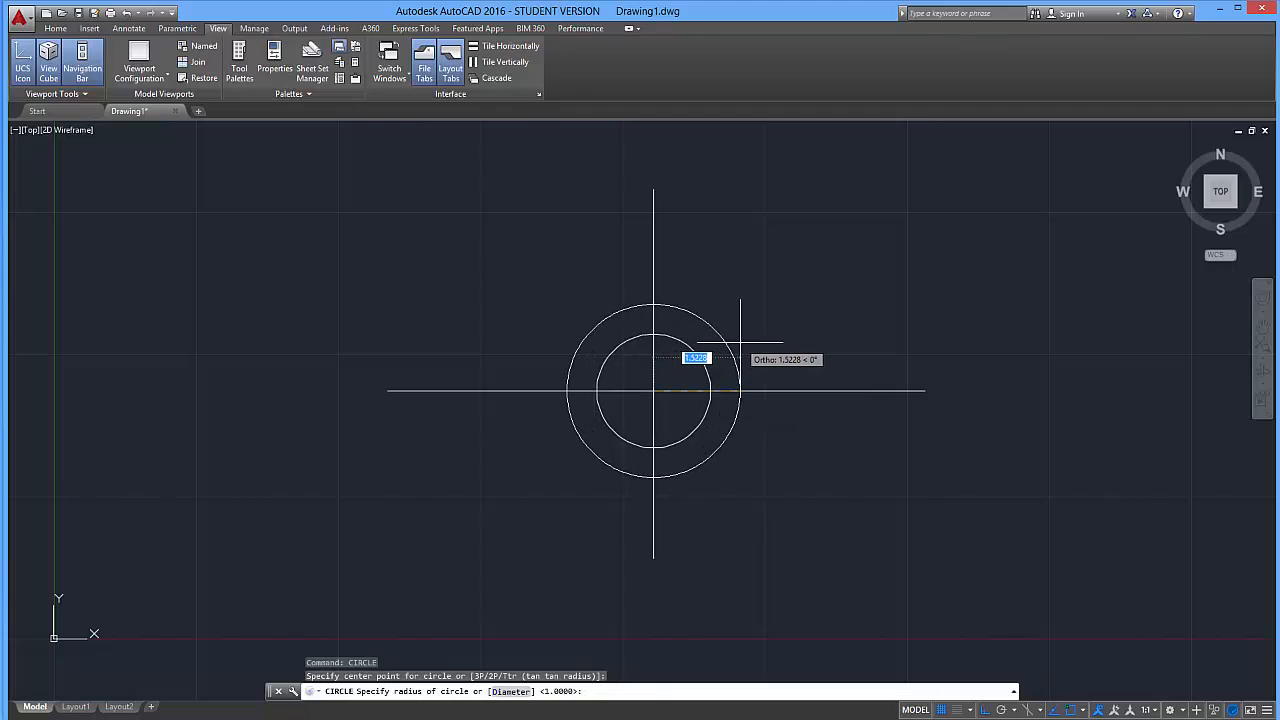
type("1")
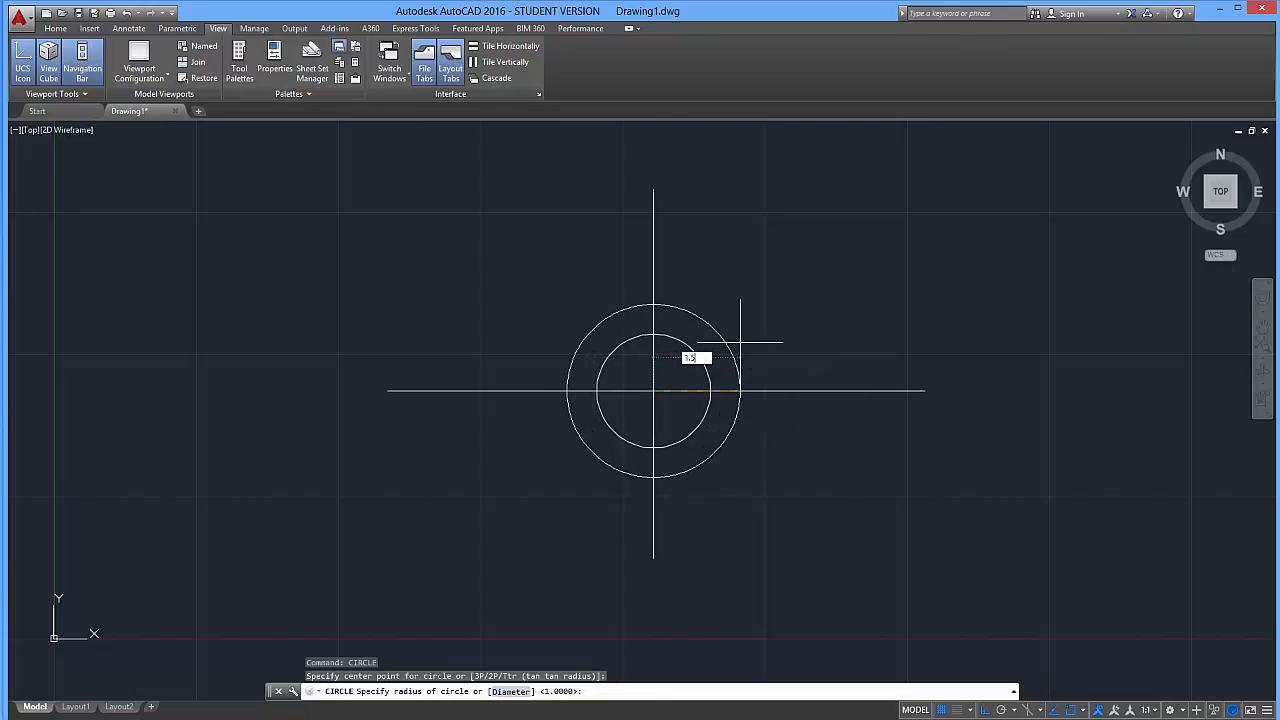
type(".5")
key("Return")
key("Escape")
key("Escape")
key("Escape")
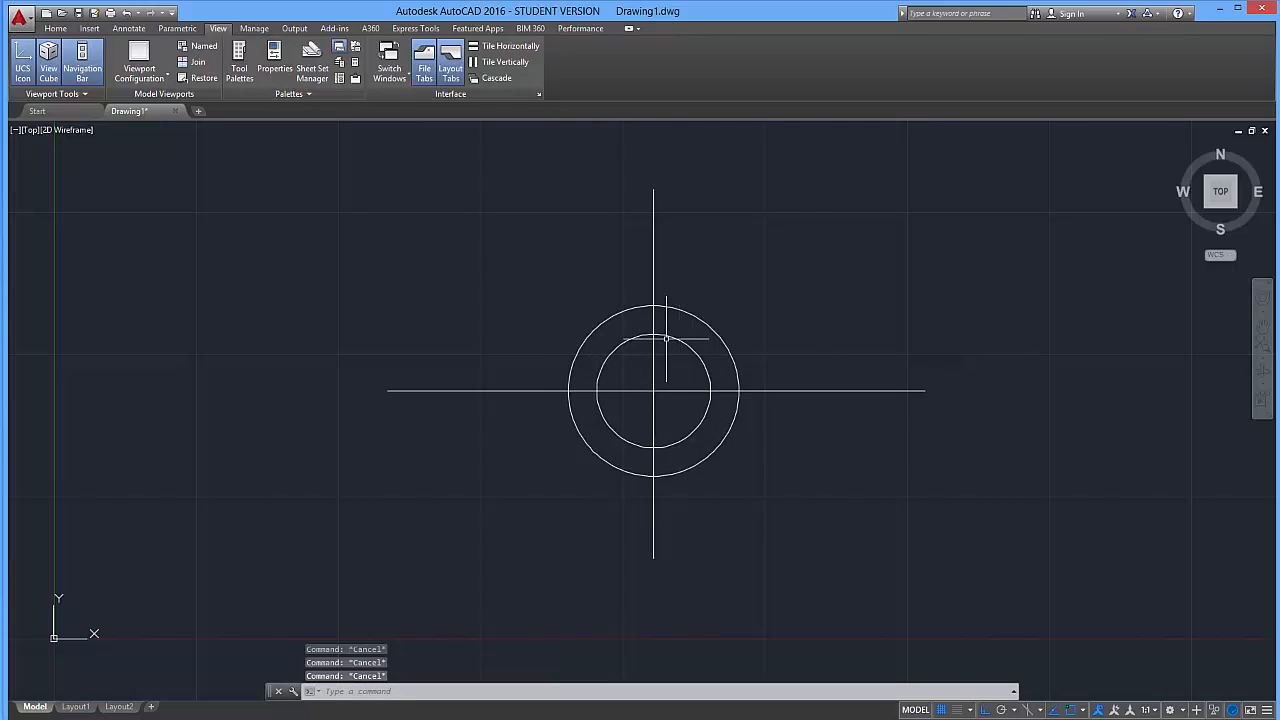
Offset the radius 1 circle inward by 0.25
scroll(671, 357, "down", 2)
scroll(677, 364, "up", 4)
scroll(692, 412, "up", 2)
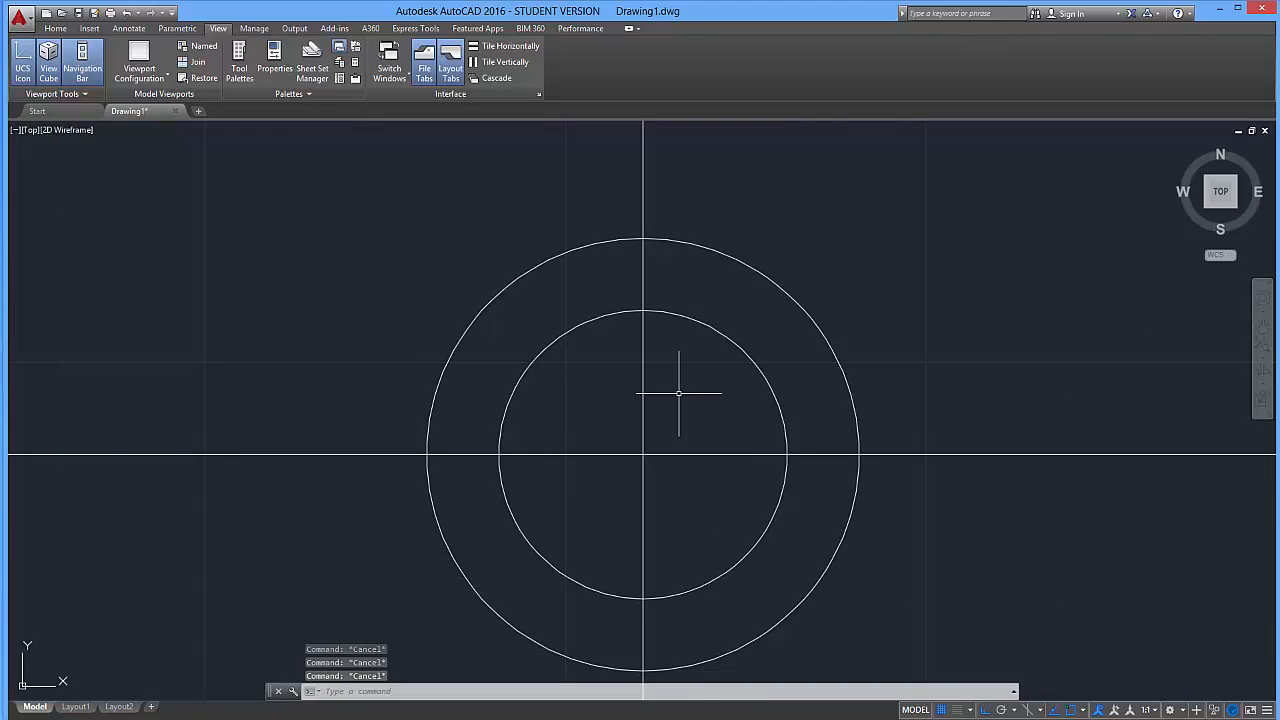
type("OFFSET")
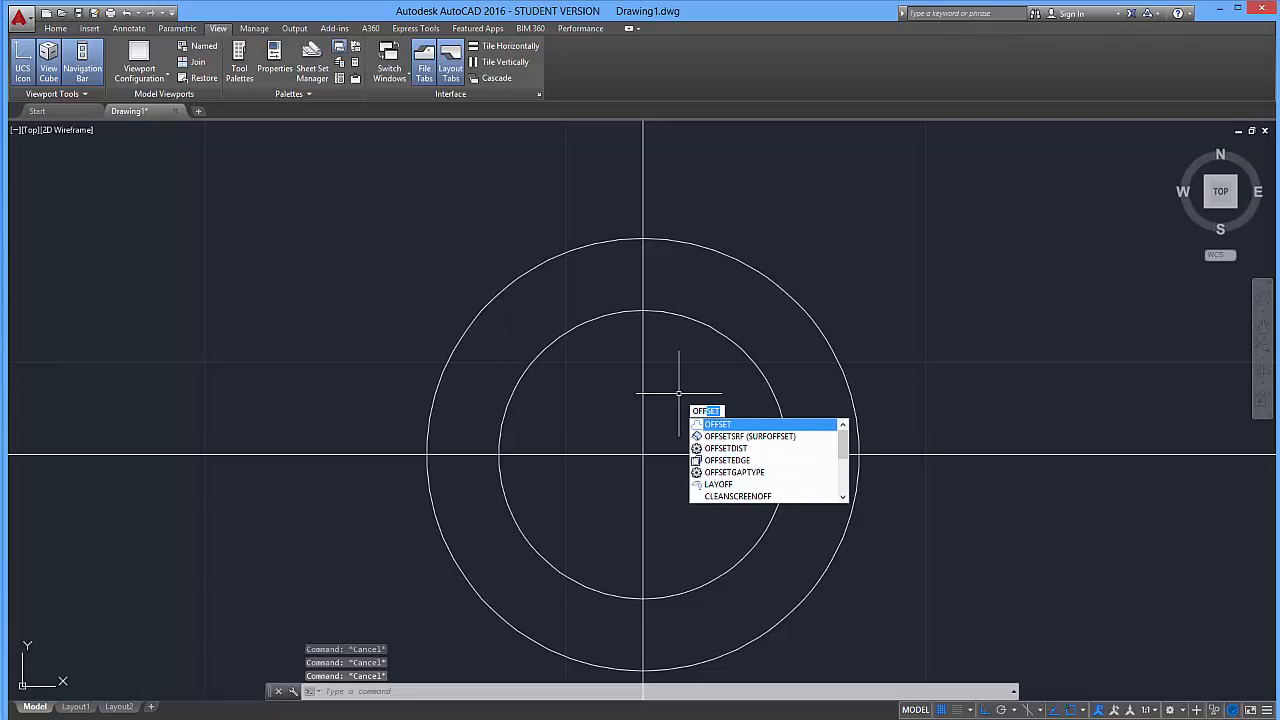
key("Return")
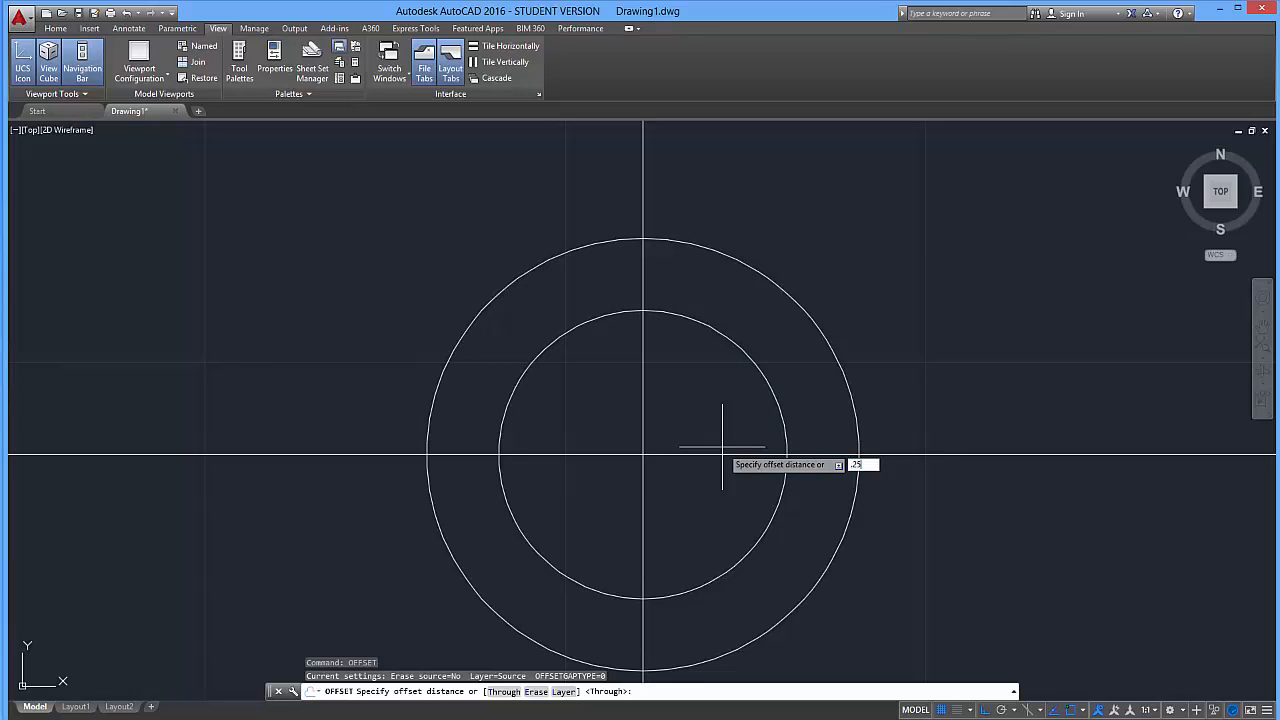
key("Return")
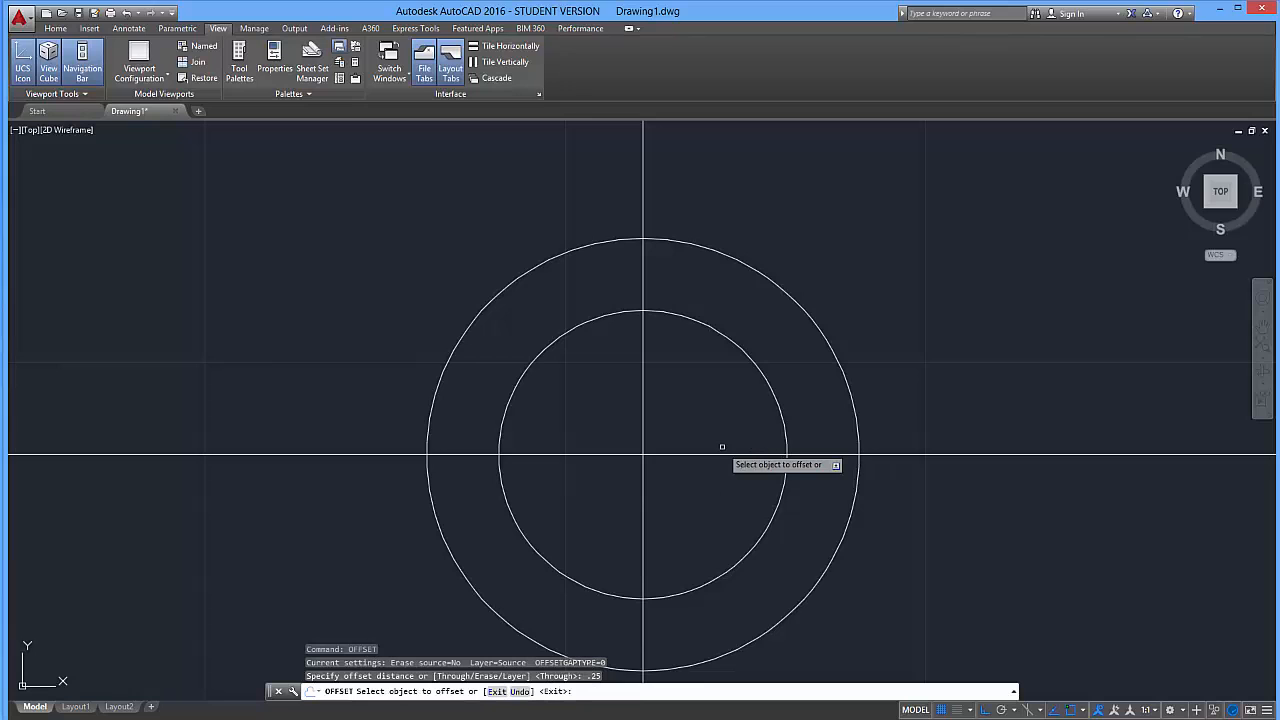
left_click(754, 372)
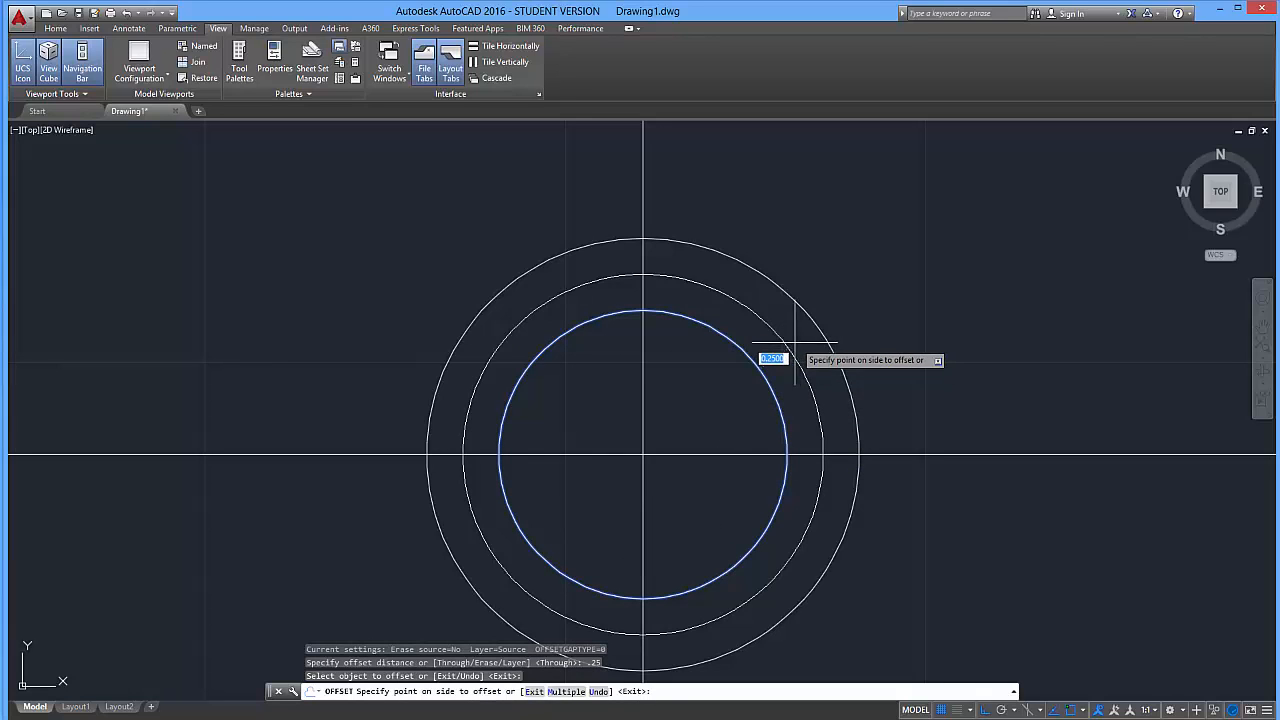
left_click(738, 368)
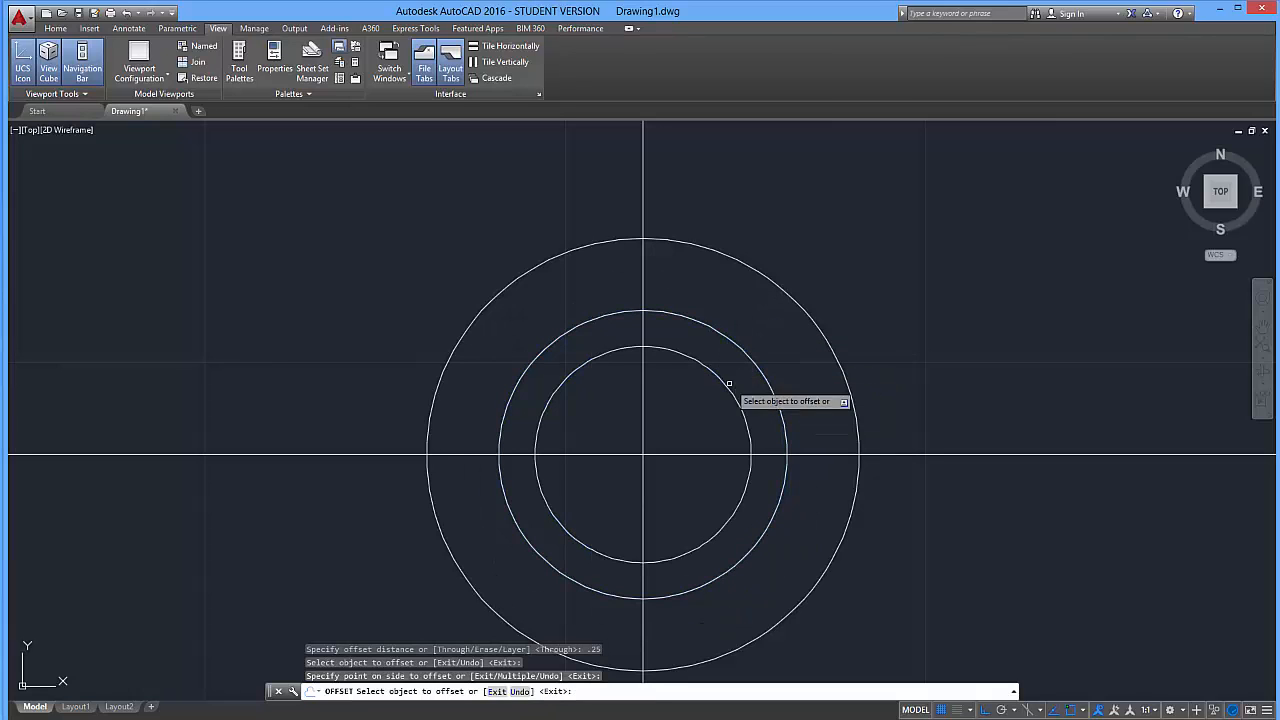
Offset the radius 1 circle outward by the same 0.25 distance and end the Offset command
left_click(762, 372)
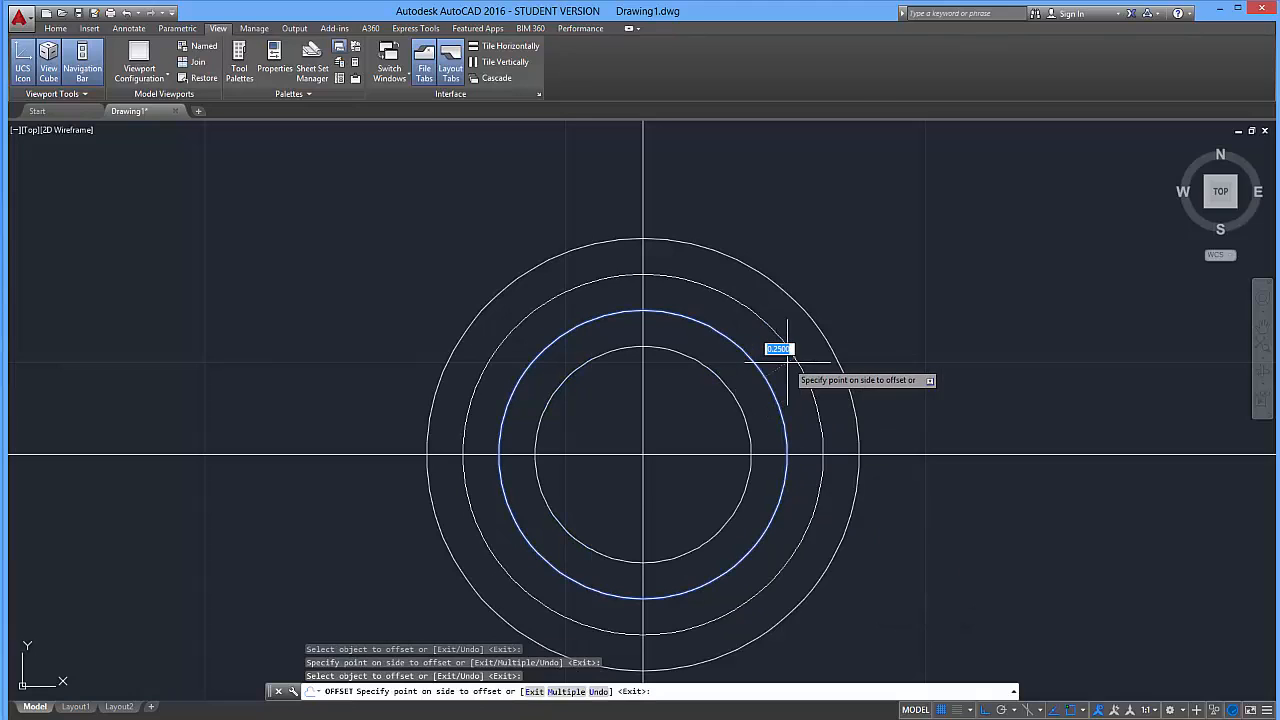
left_click(777, 343)
key("Escape")
key("Escape")
key("Escape")
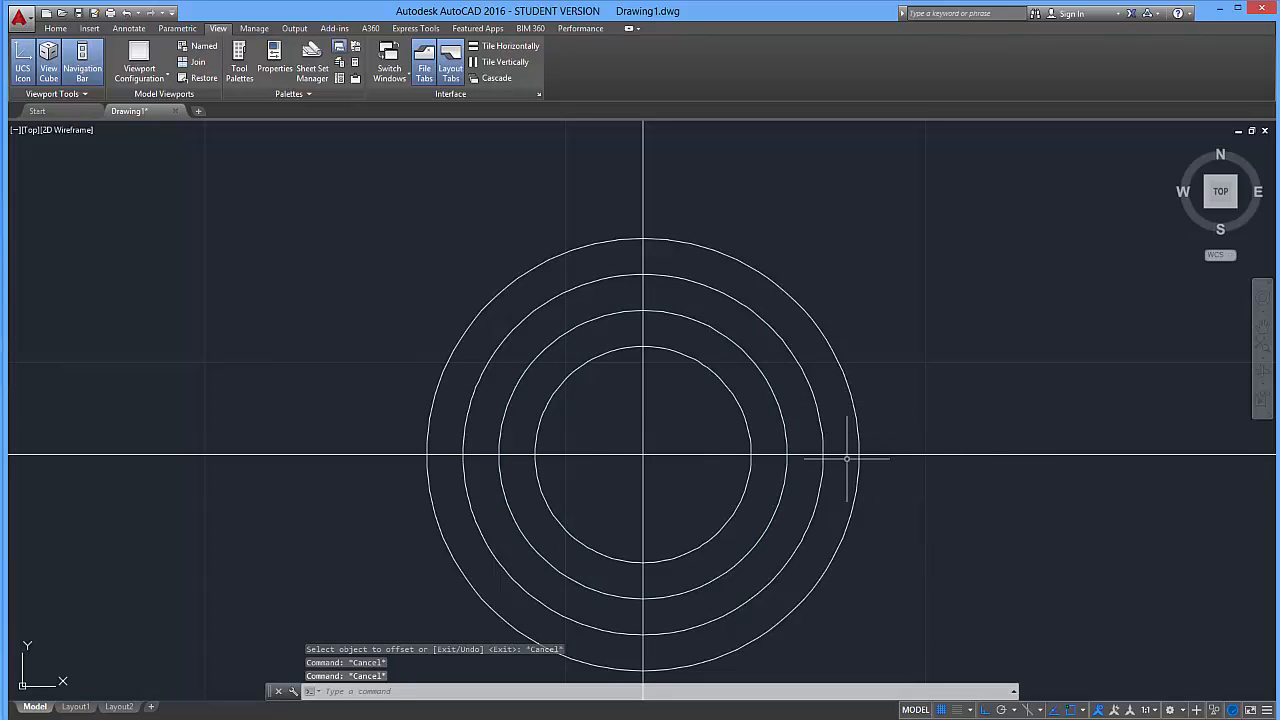
scroll(820, 475, "up", 2)
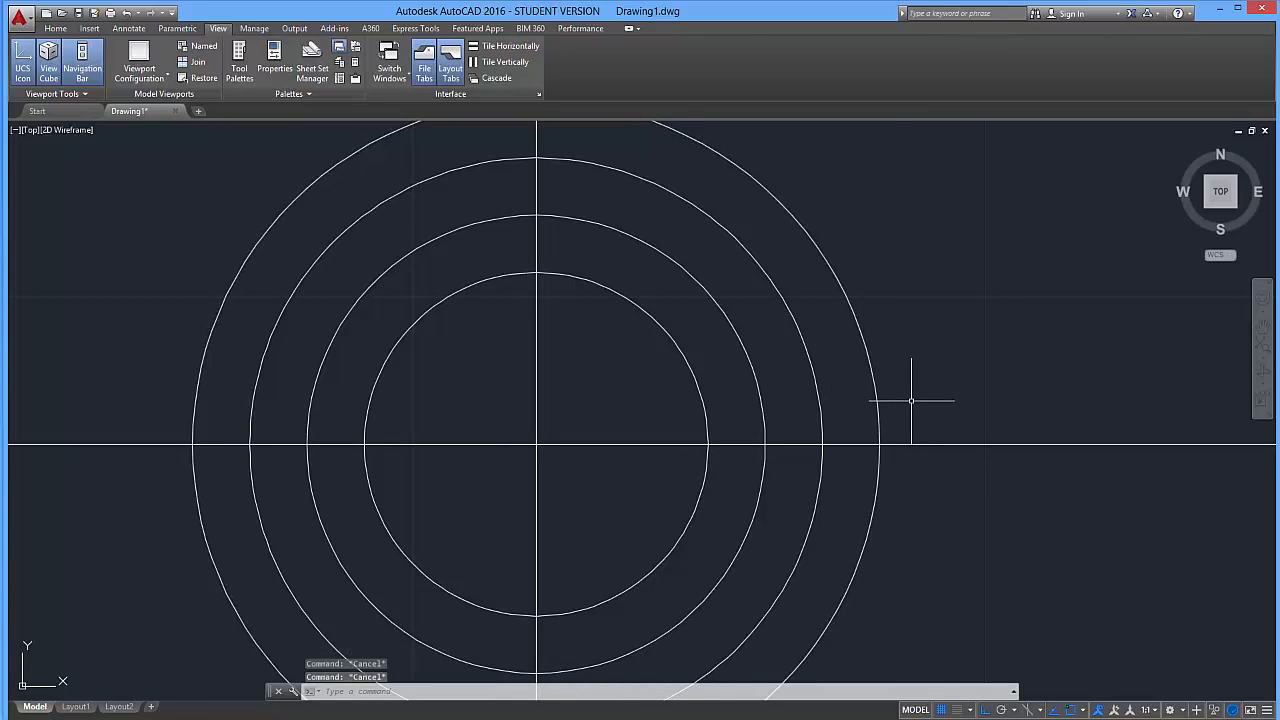
key("Escape")
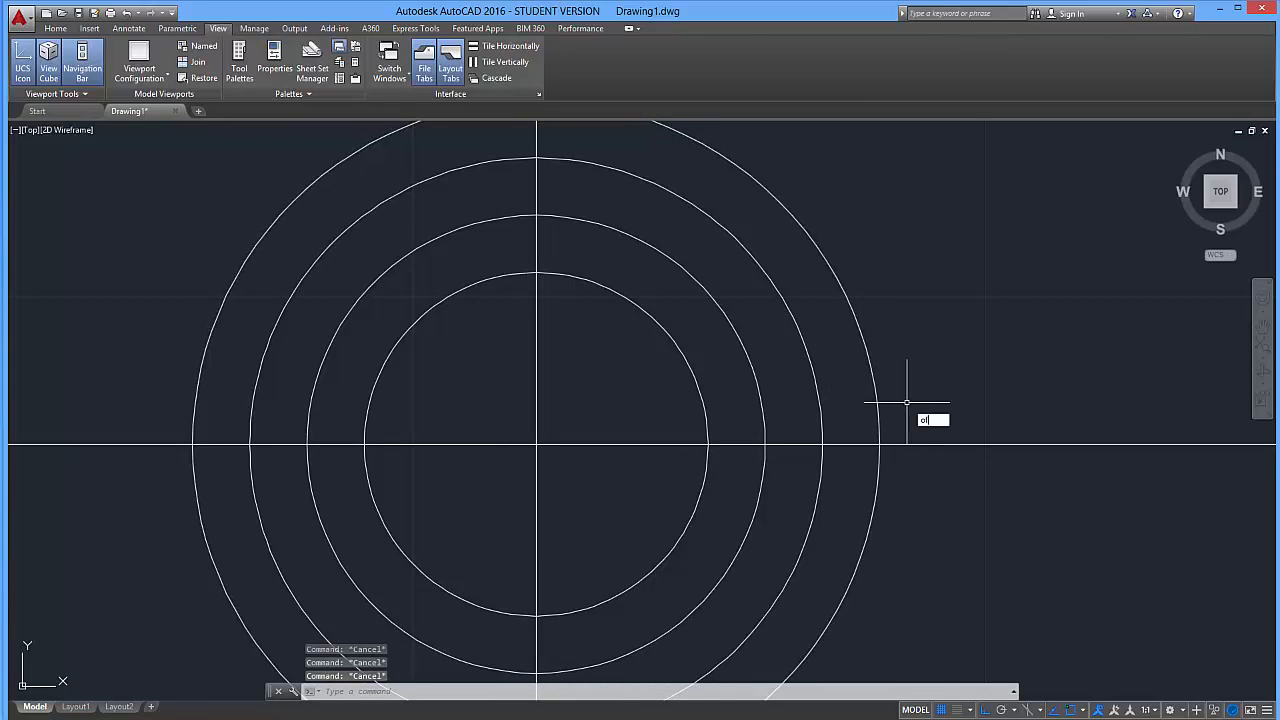
Offset the radius 1.5 circle by 0.125 both inward and outward, and end the Offset command
type("o")
key("Return")
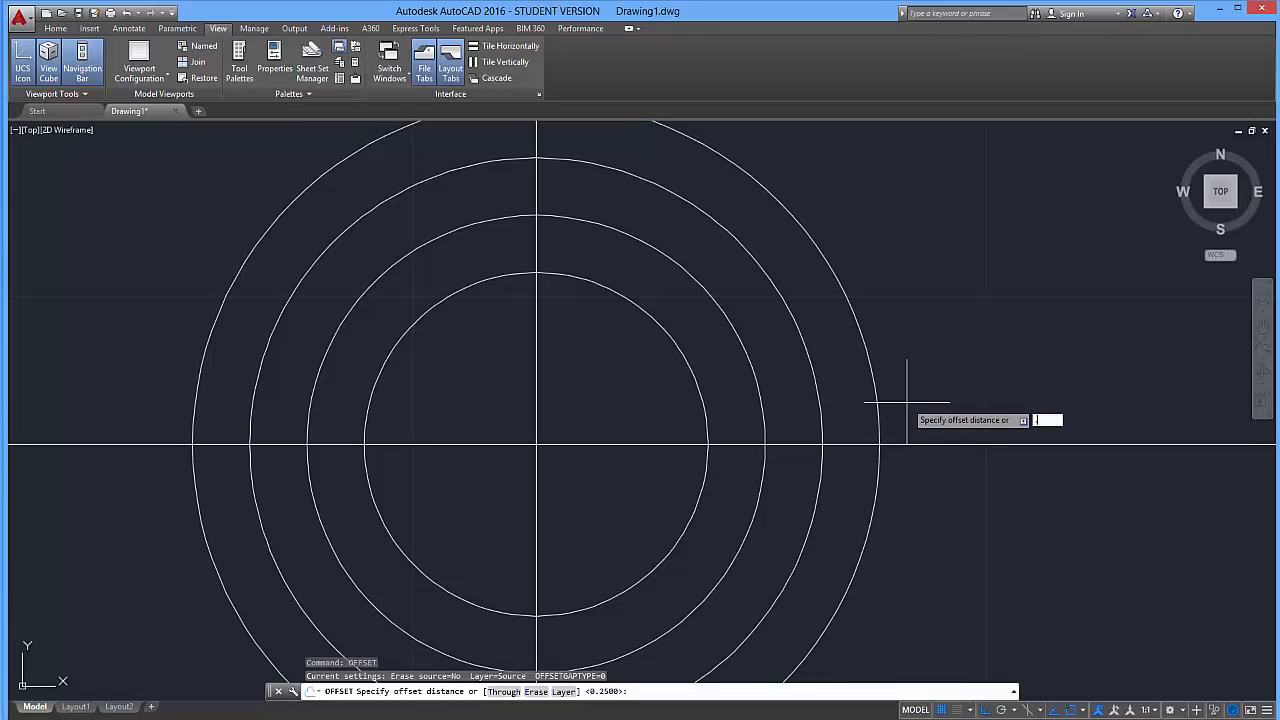
key("Return")
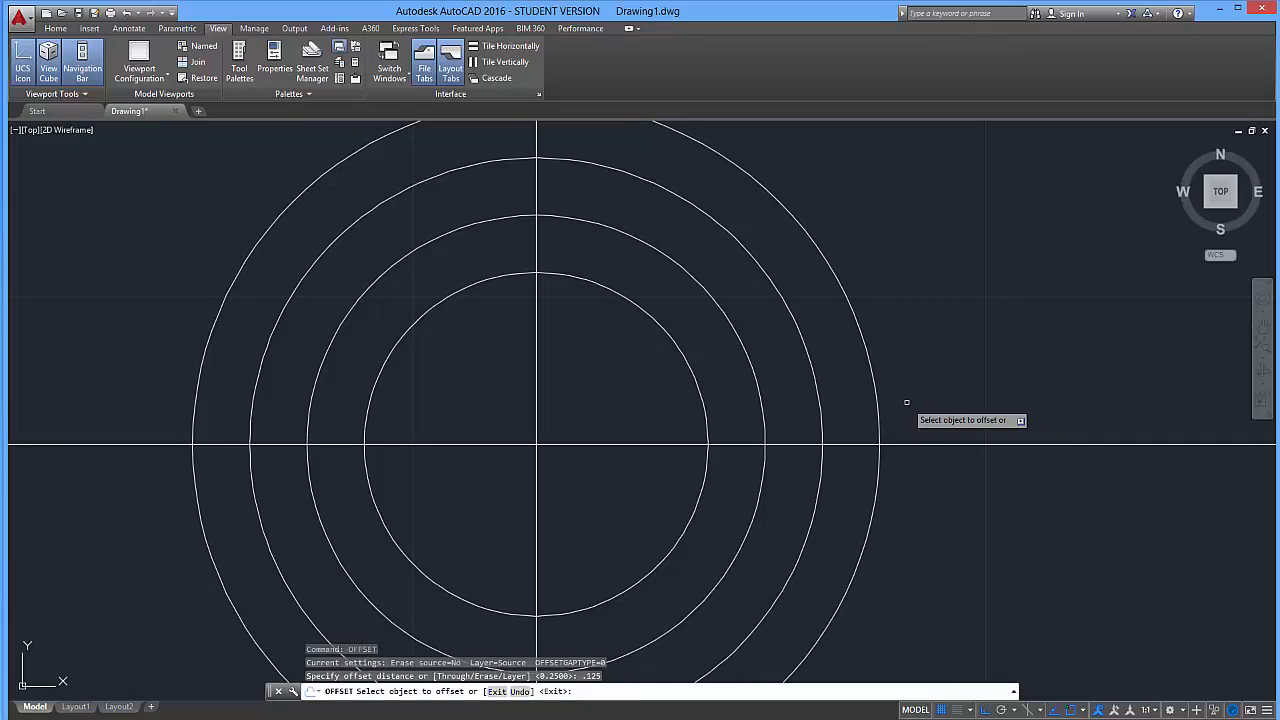
left_click(876, 384)
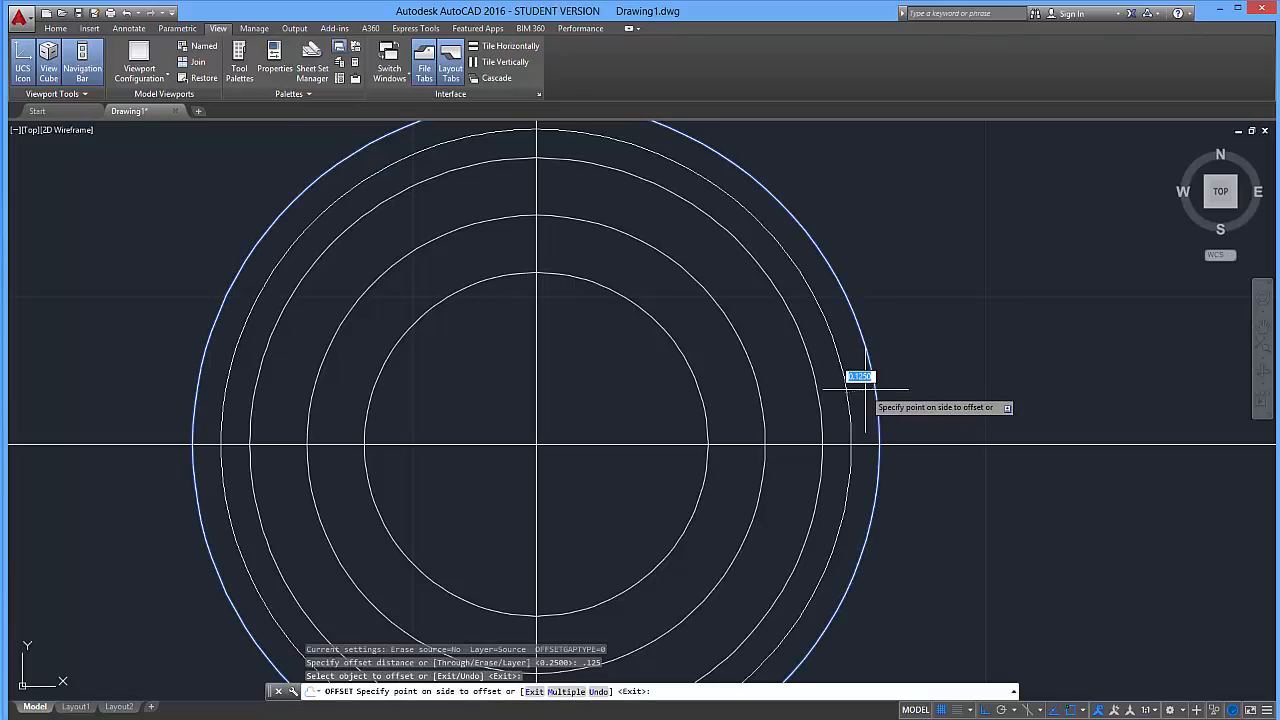
left_click(860, 385)
left_click(874, 390)
left_click(884, 386)
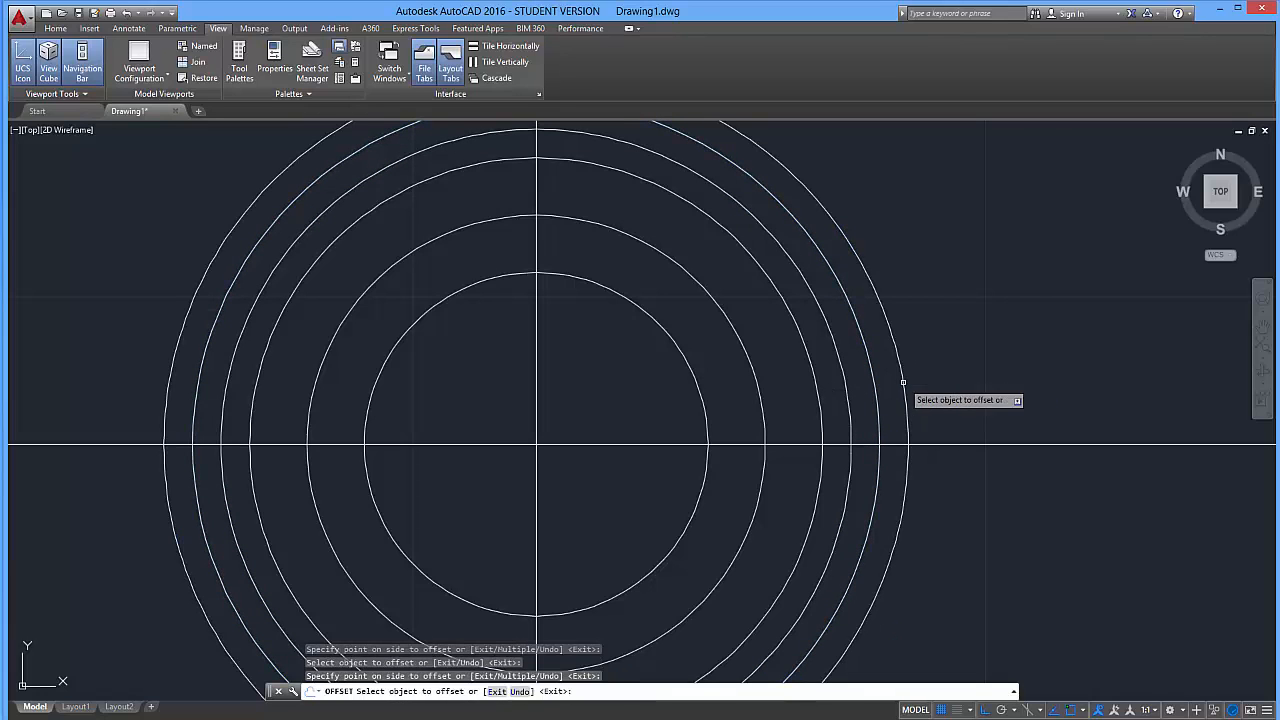
key("Escape")
key("Escape")
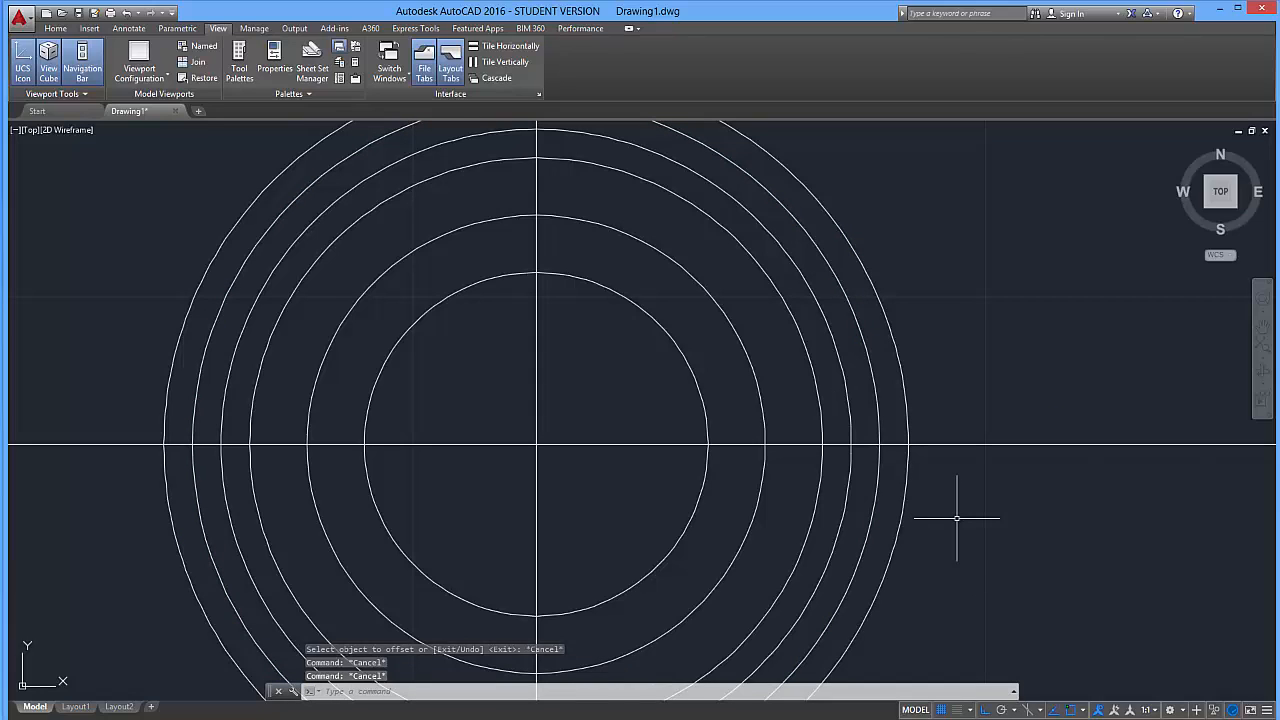
key("Escape")
Offset the horizontal centre line by 0.125 both upward and downward, and end the command
type("off")
key("Return")
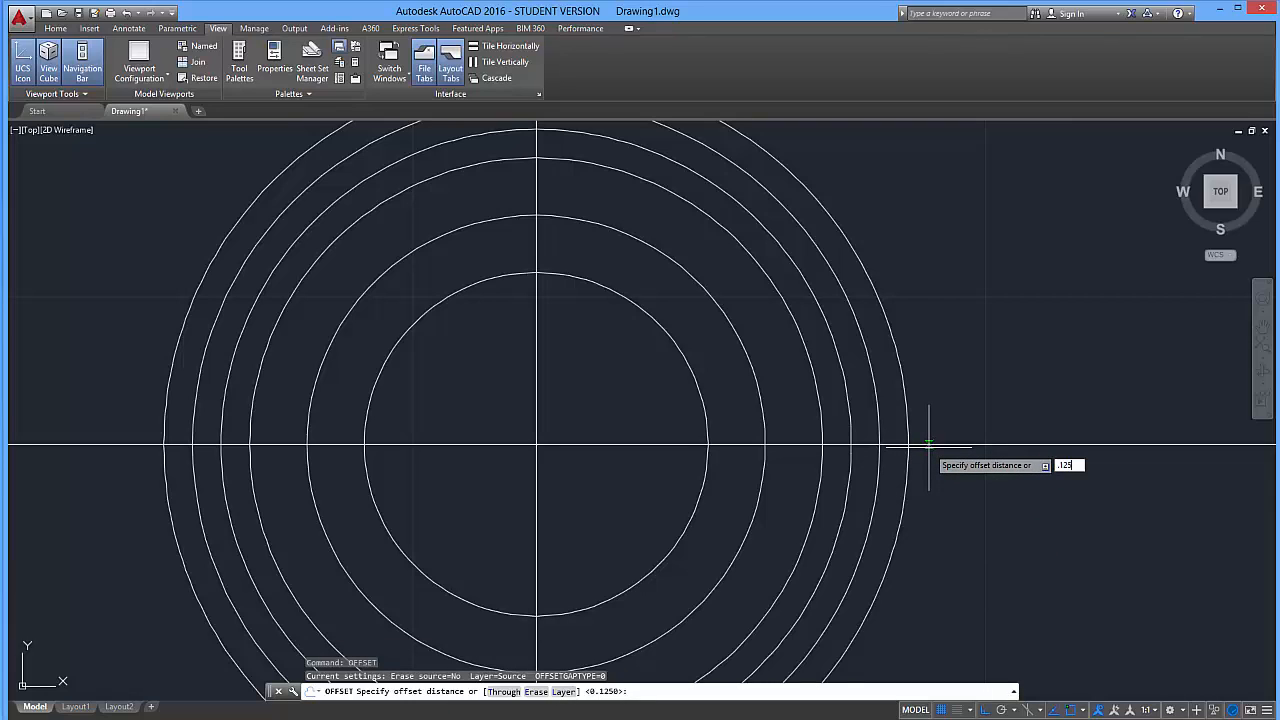
type(".125")
key("Return")
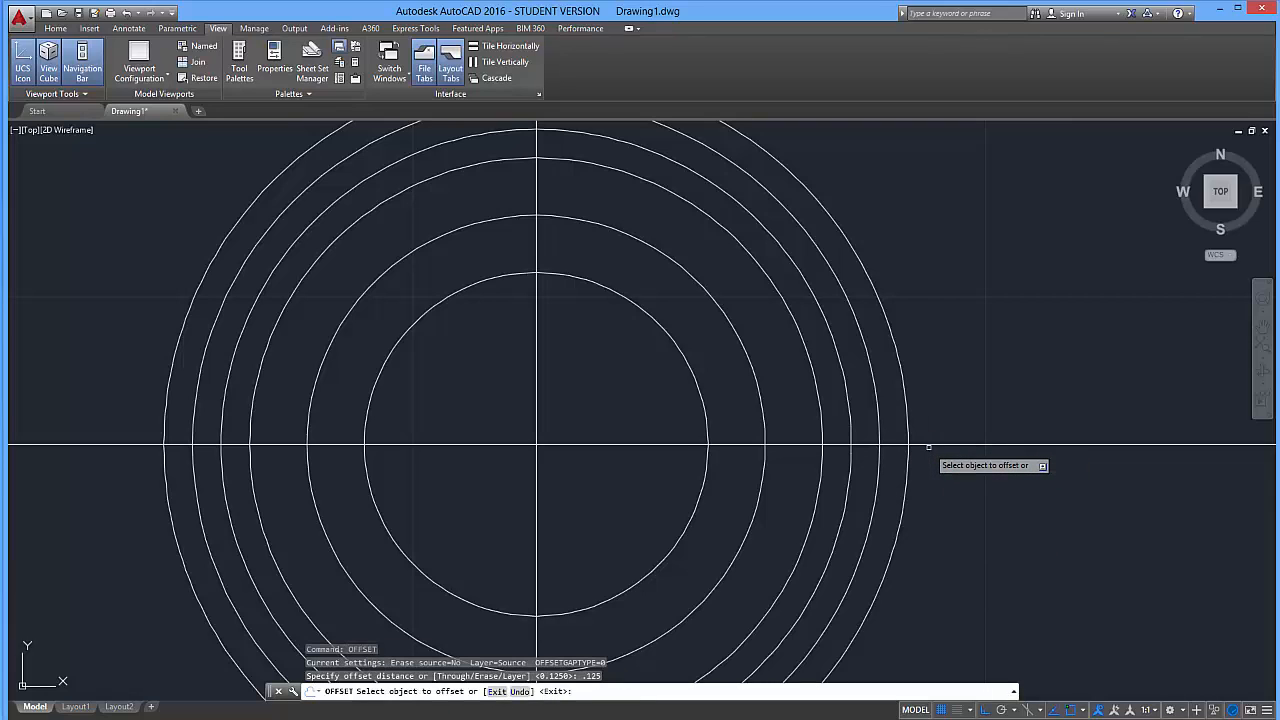
left_click(794, 444)
left_click(792, 420)
left_click(800, 444)
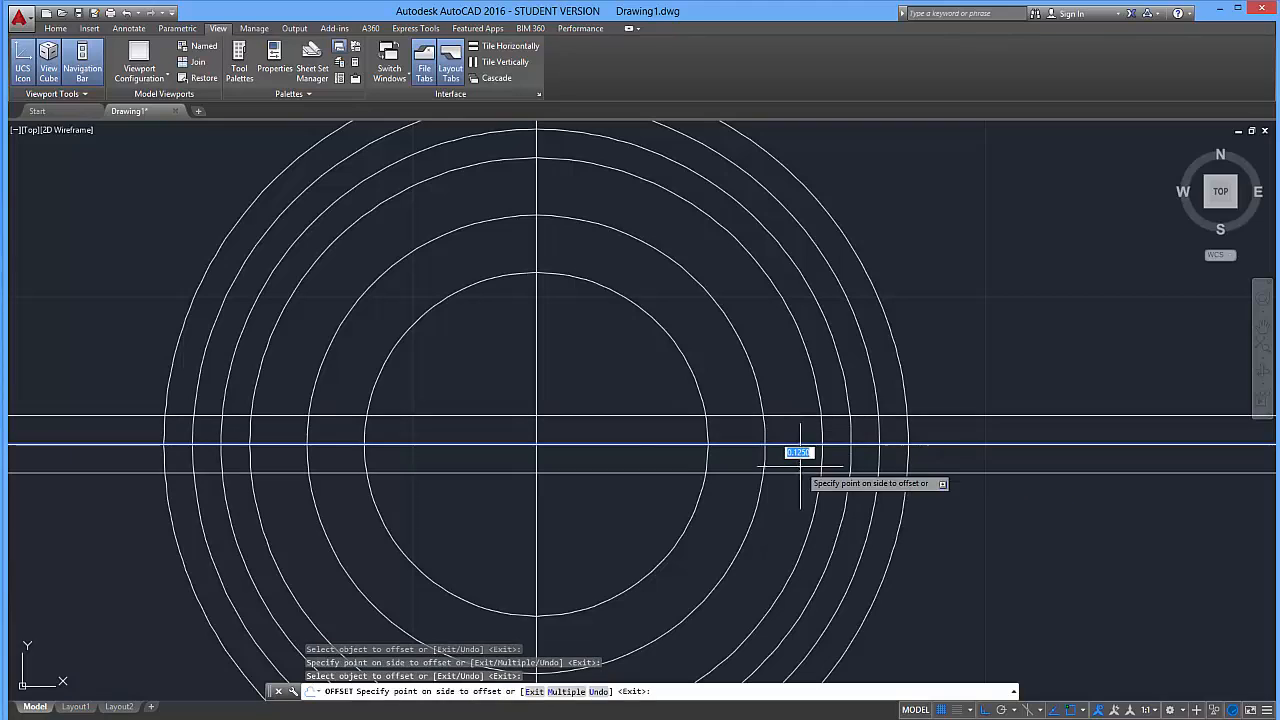
left_click(800, 467)
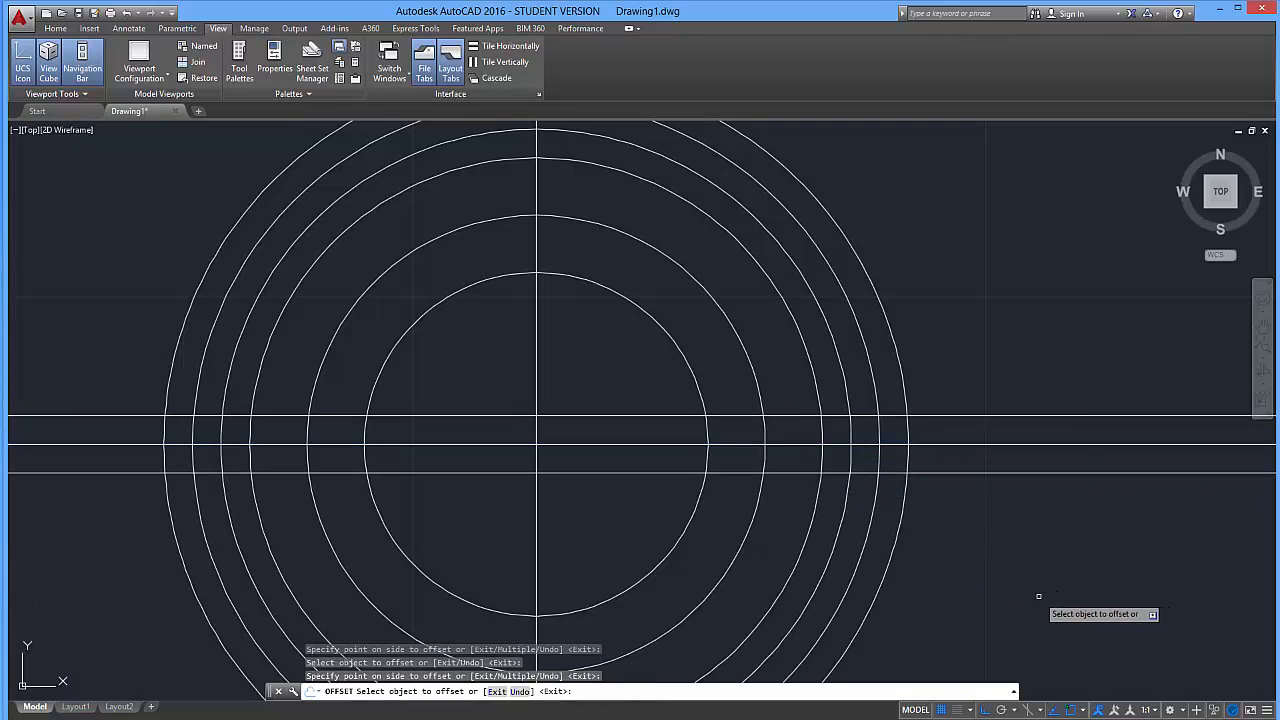
key("Escape")
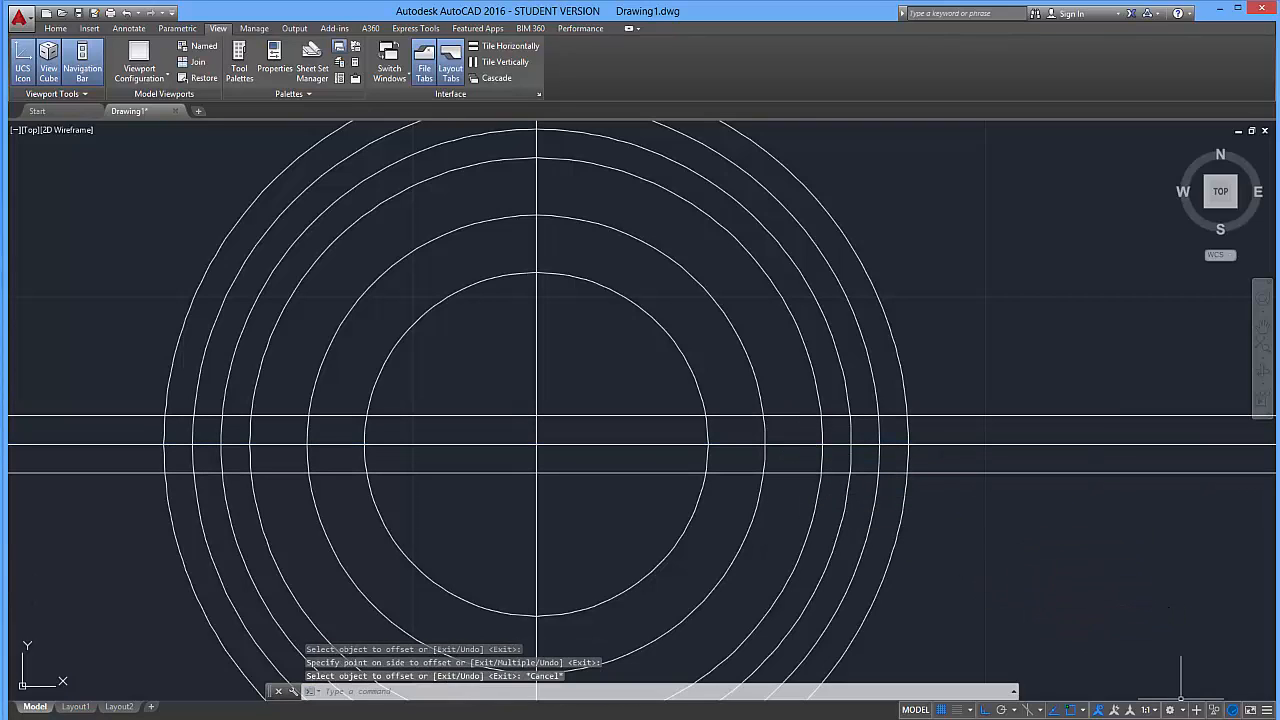
key("Escape")
key("Escape")
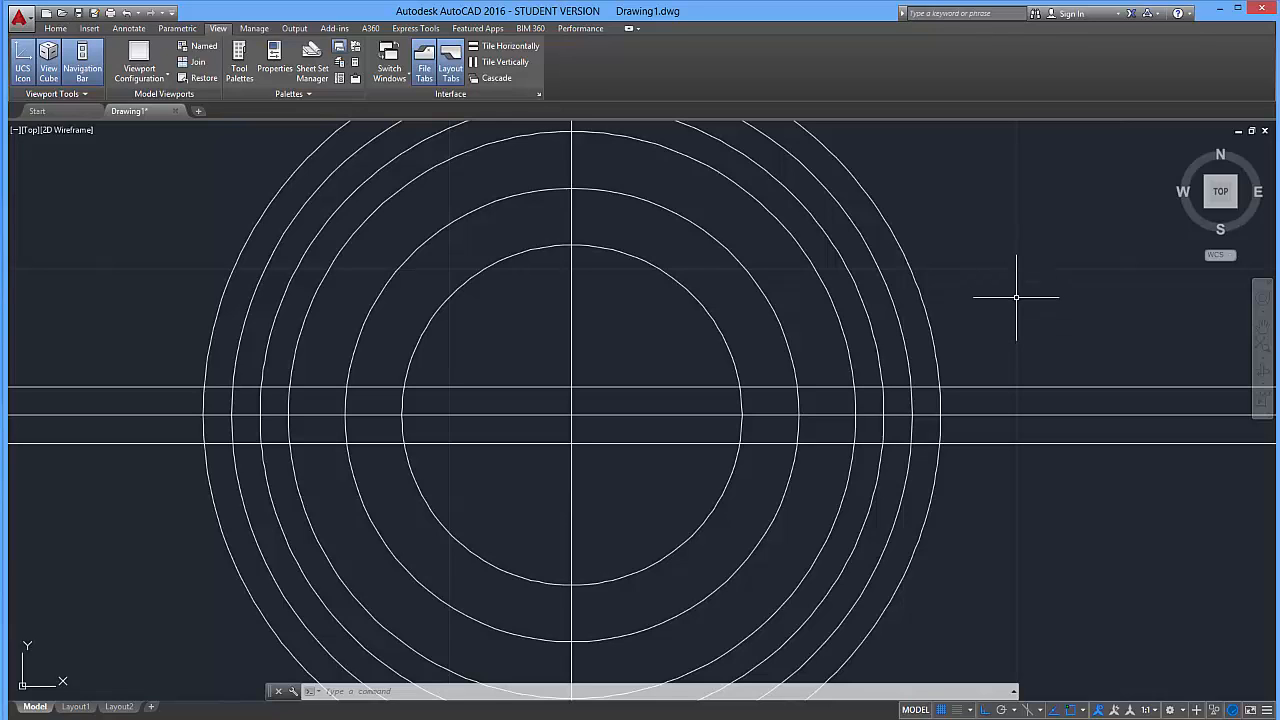
Use Trim with all lines and circles as cutting edges to remove the upper-right arcs of the three outermost circles
key("Return")
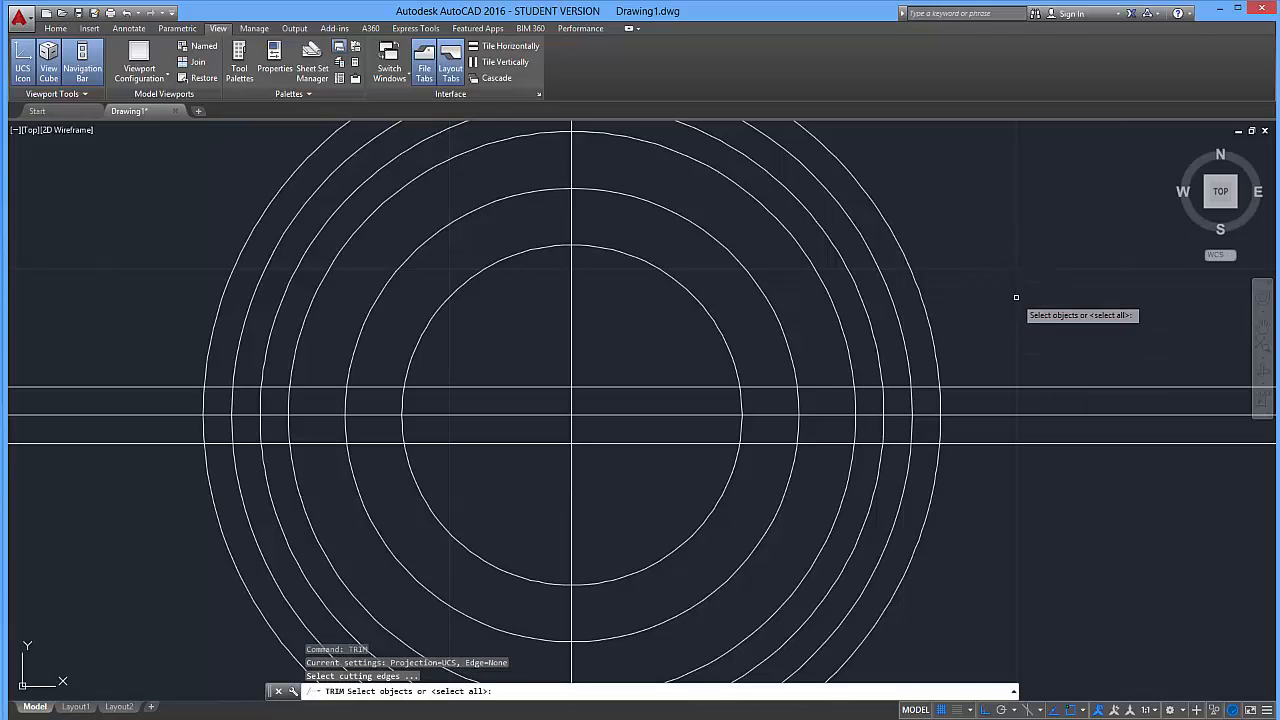
scroll(943, 300, "down", 5)
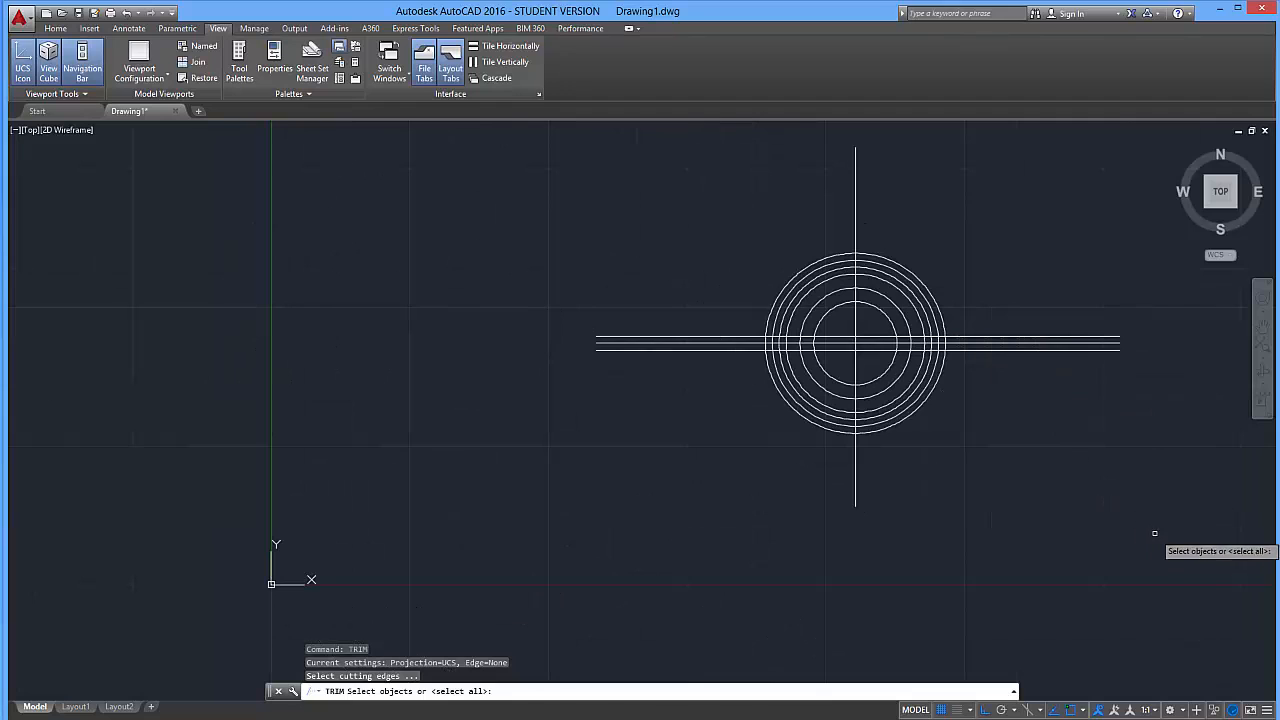
left_click_drag(1155, 533, 729, 243)
scroll(914, 349, "up", 5)
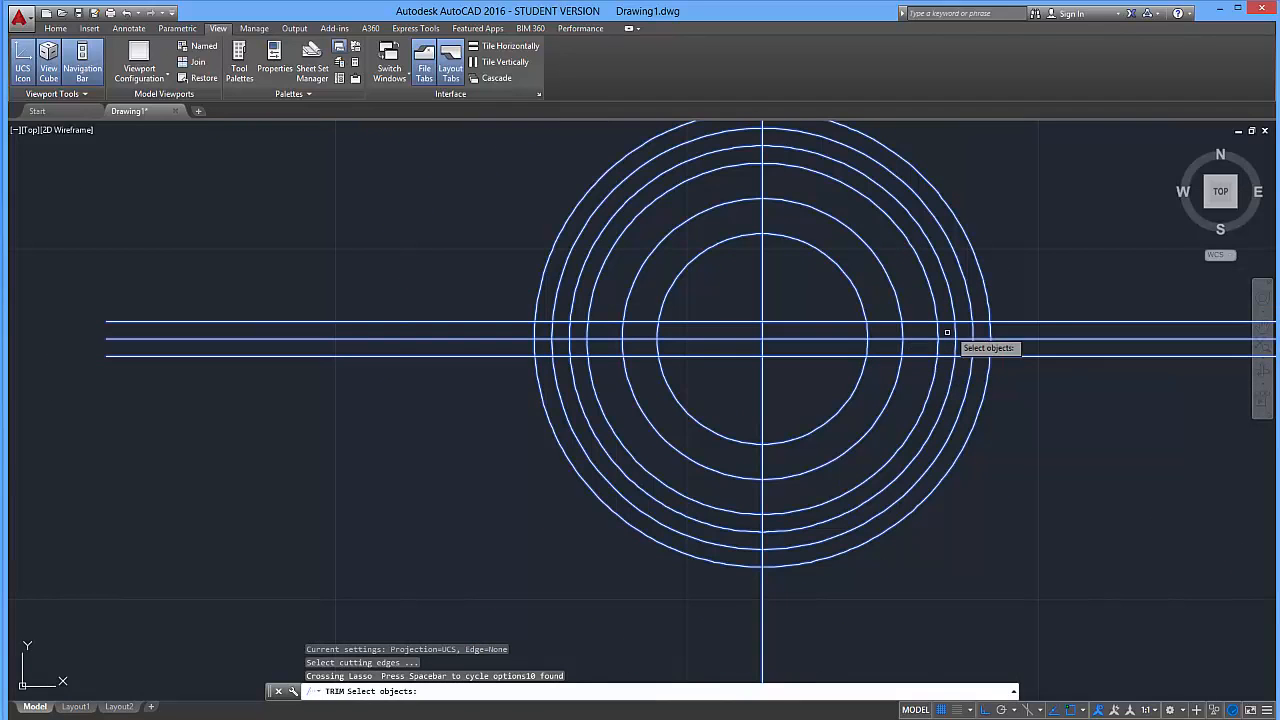
key("Return")
scroll(980, 278, "up", 2)
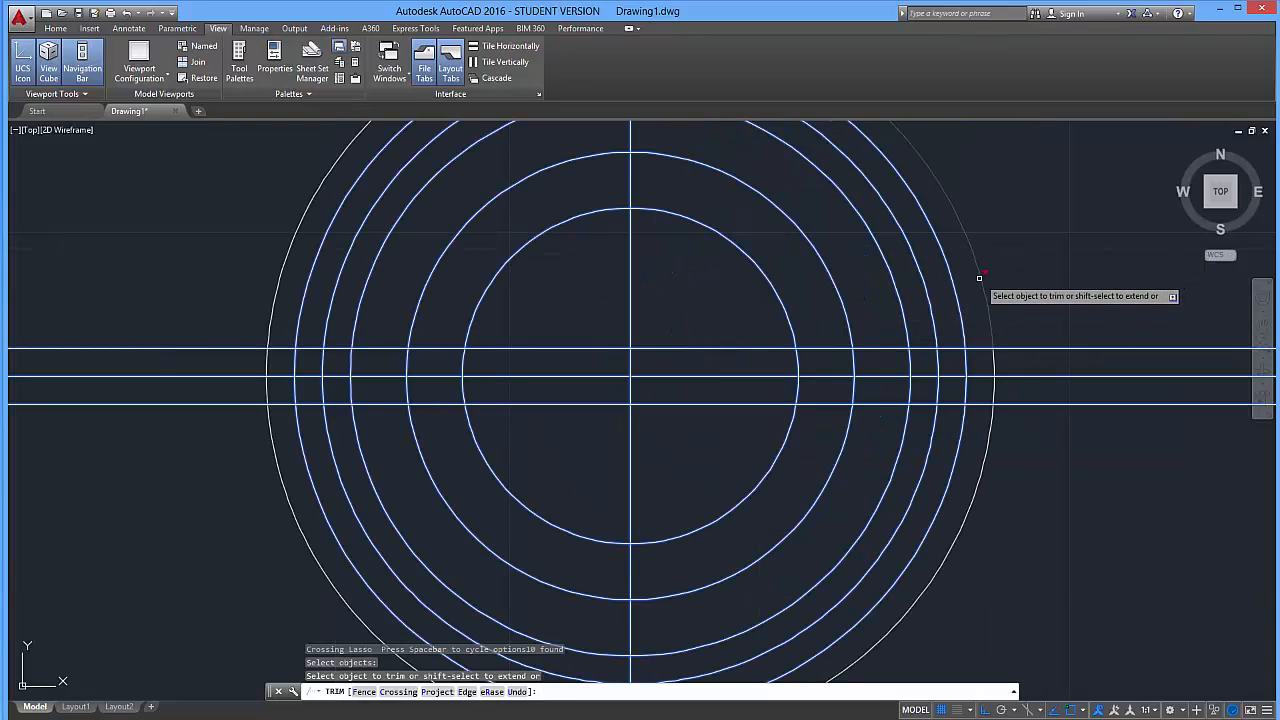
left_click(979, 278)
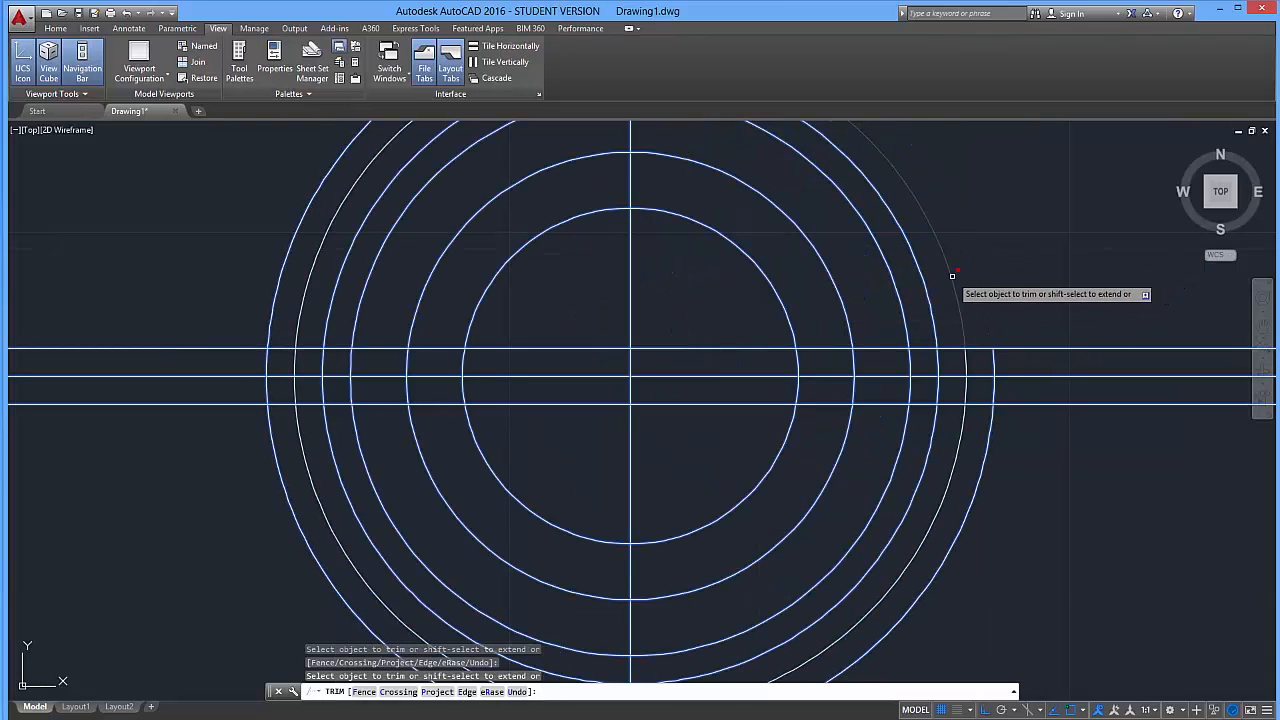
left_click(952, 276)
left_click(926, 285)
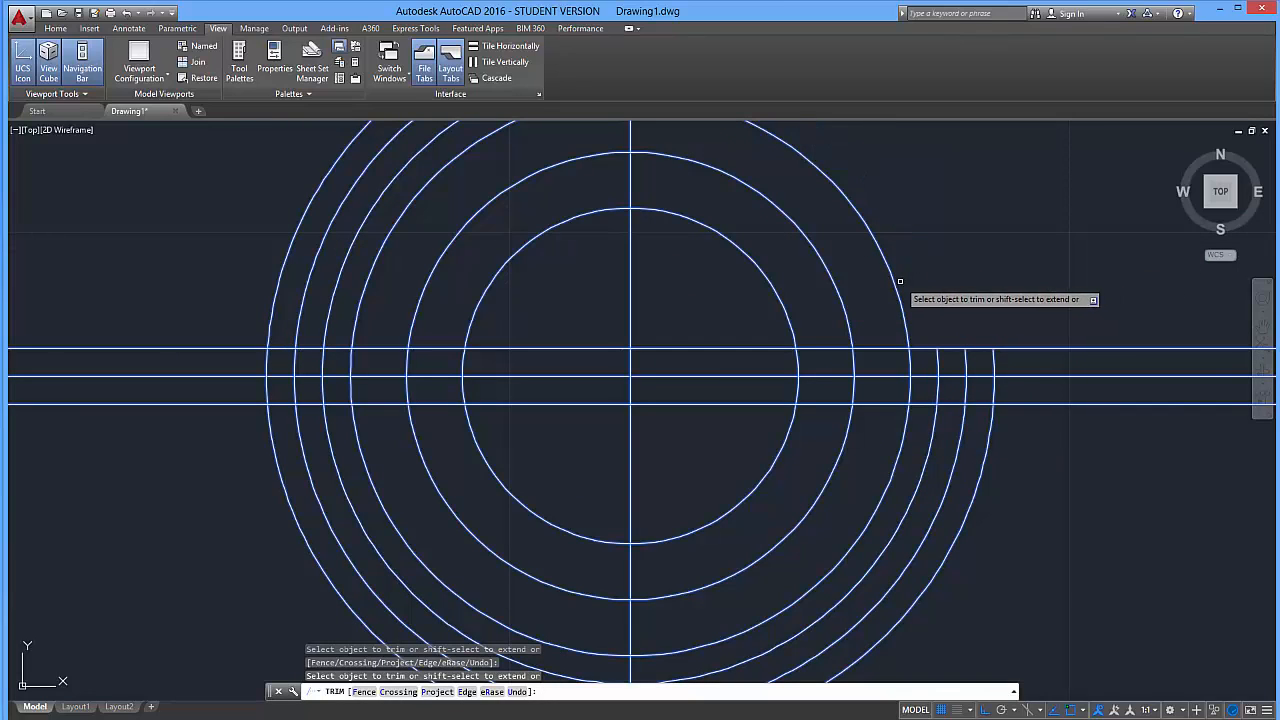
left_click(900, 282)
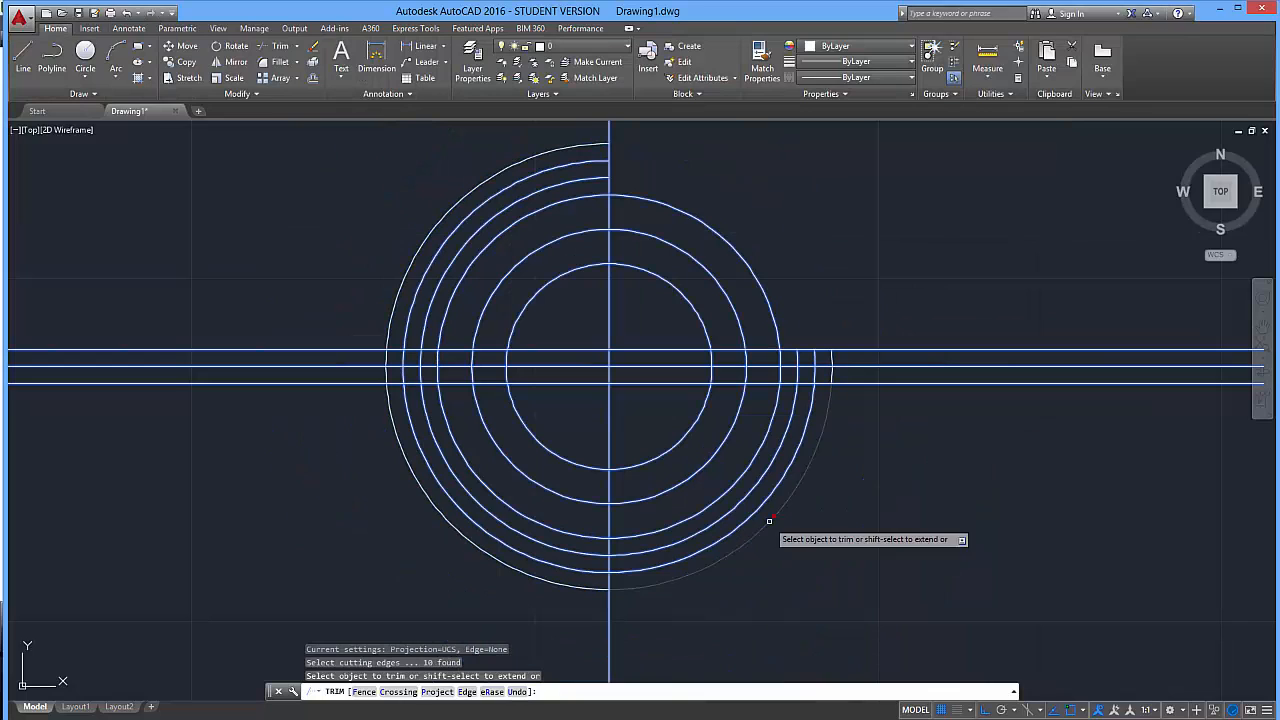
Trim away the lower and upper-left arcs of the three outermost circles, along with the horizontal lines' left ends
left_click(769, 521)
left_click(755, 508)
left_click(747, 495)
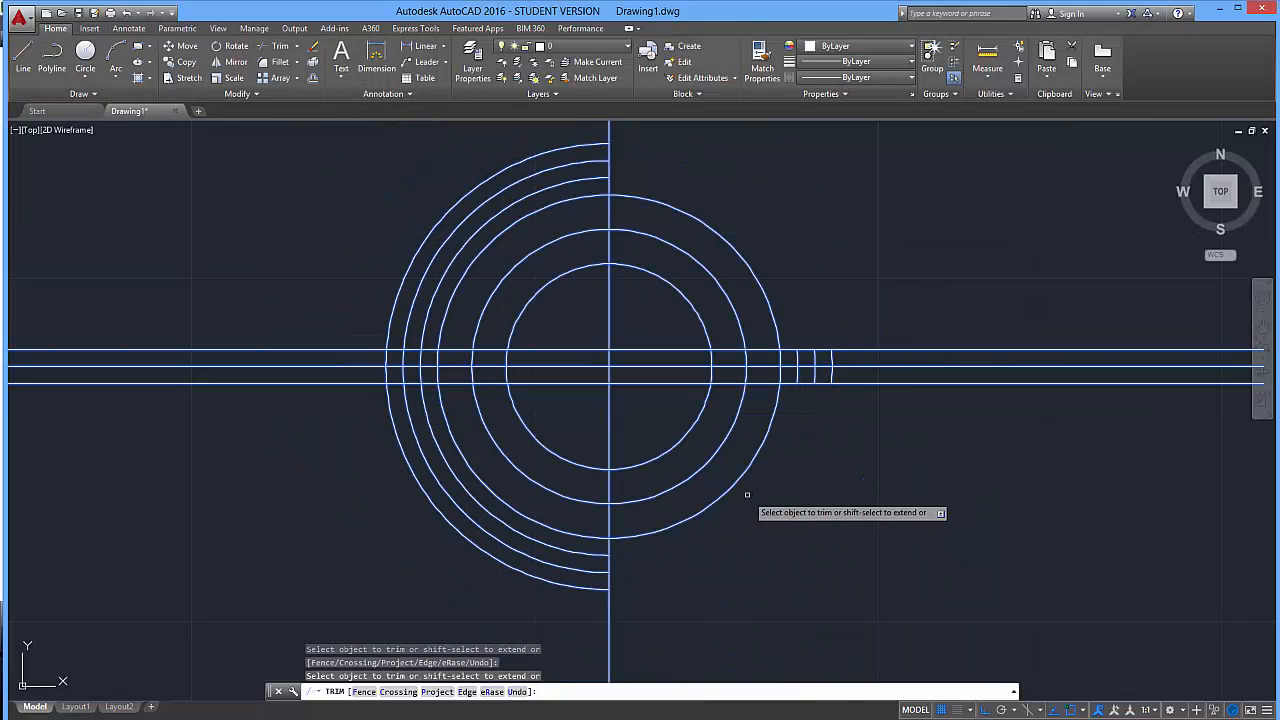
left_click(562, 608)
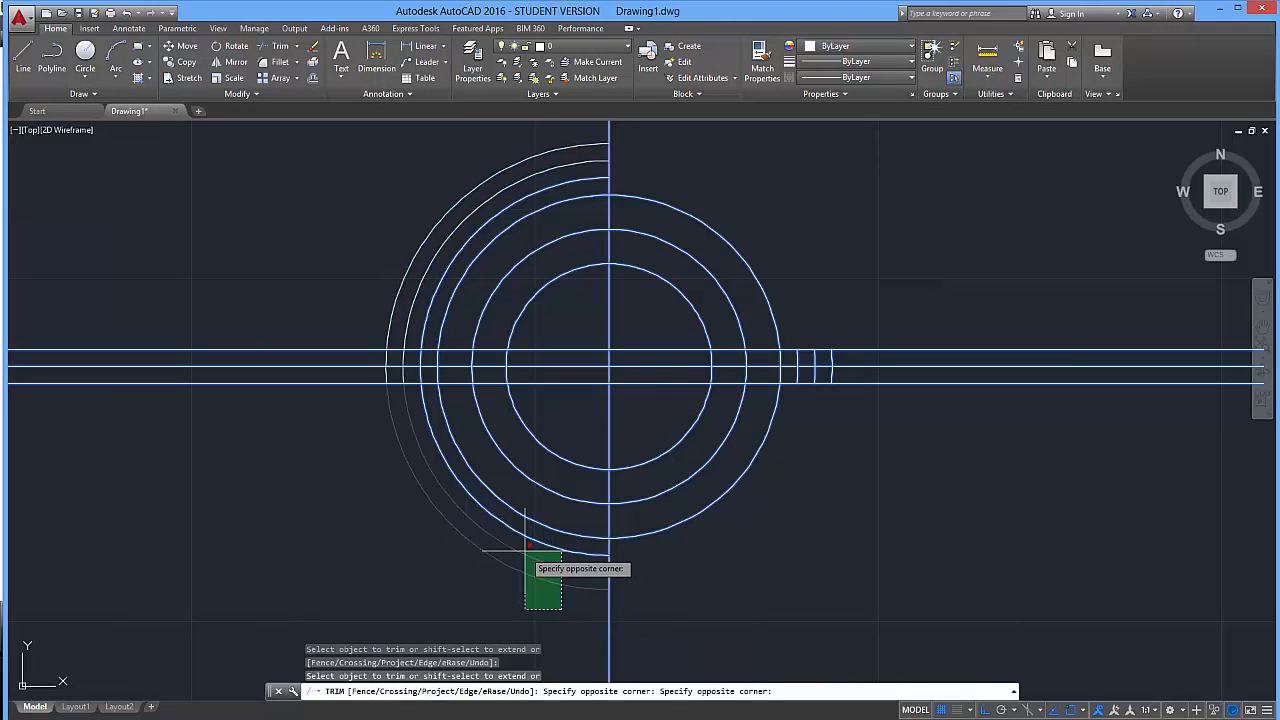
left_click(524, 549)
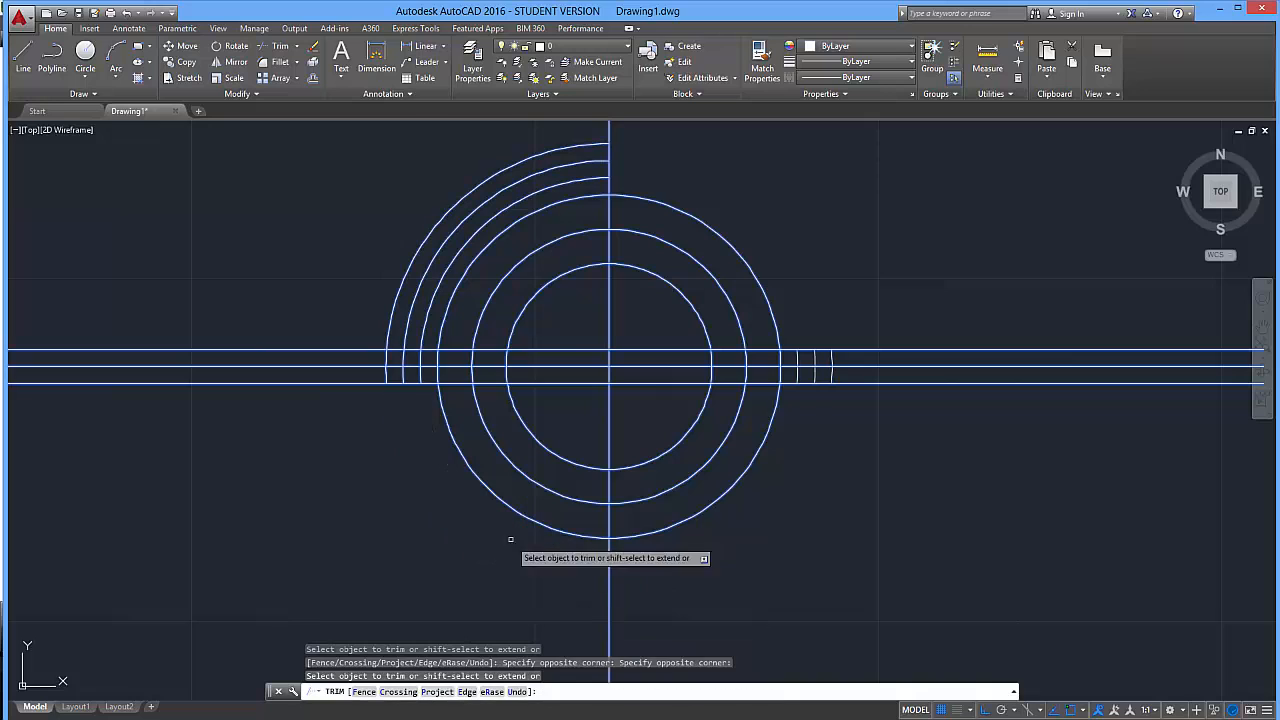
left_click(430, 412)
left_click(320, 277)
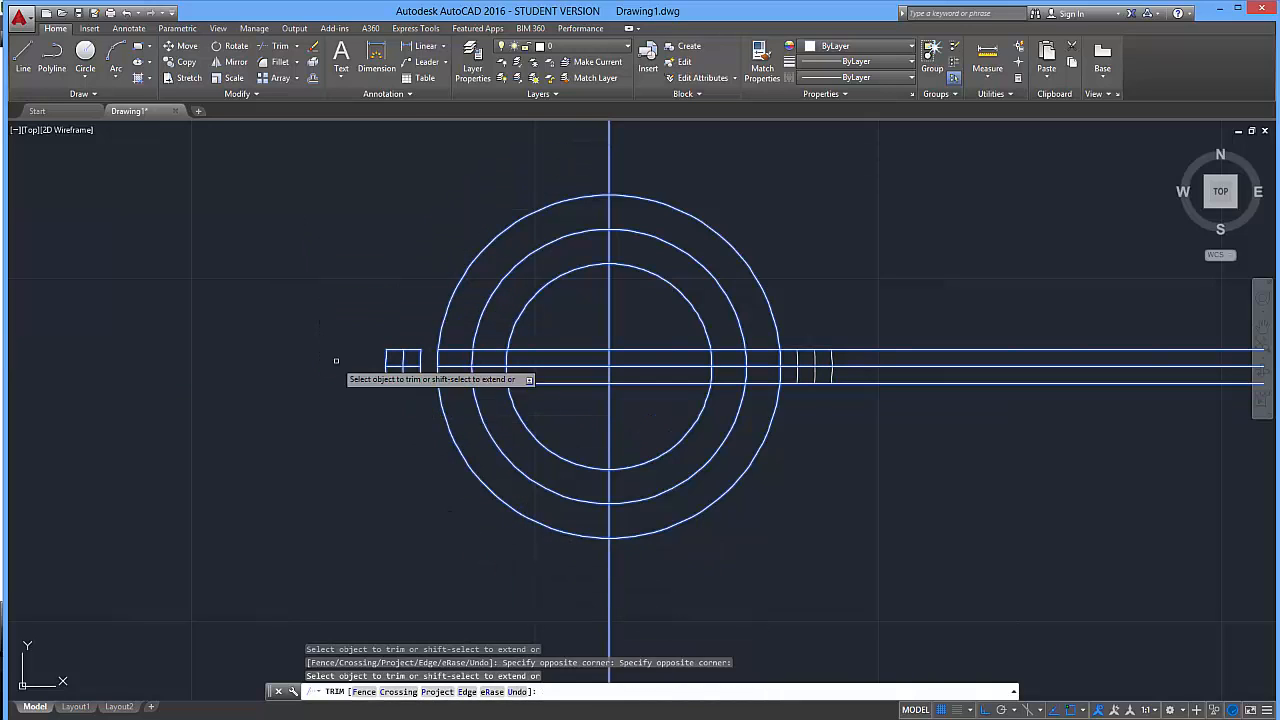
Trim away the three horizontal line segments inside the innermost circle on both sides of the vertical line
left_click(566, 403)
left_click(543, 337)
left_click(677, 405)
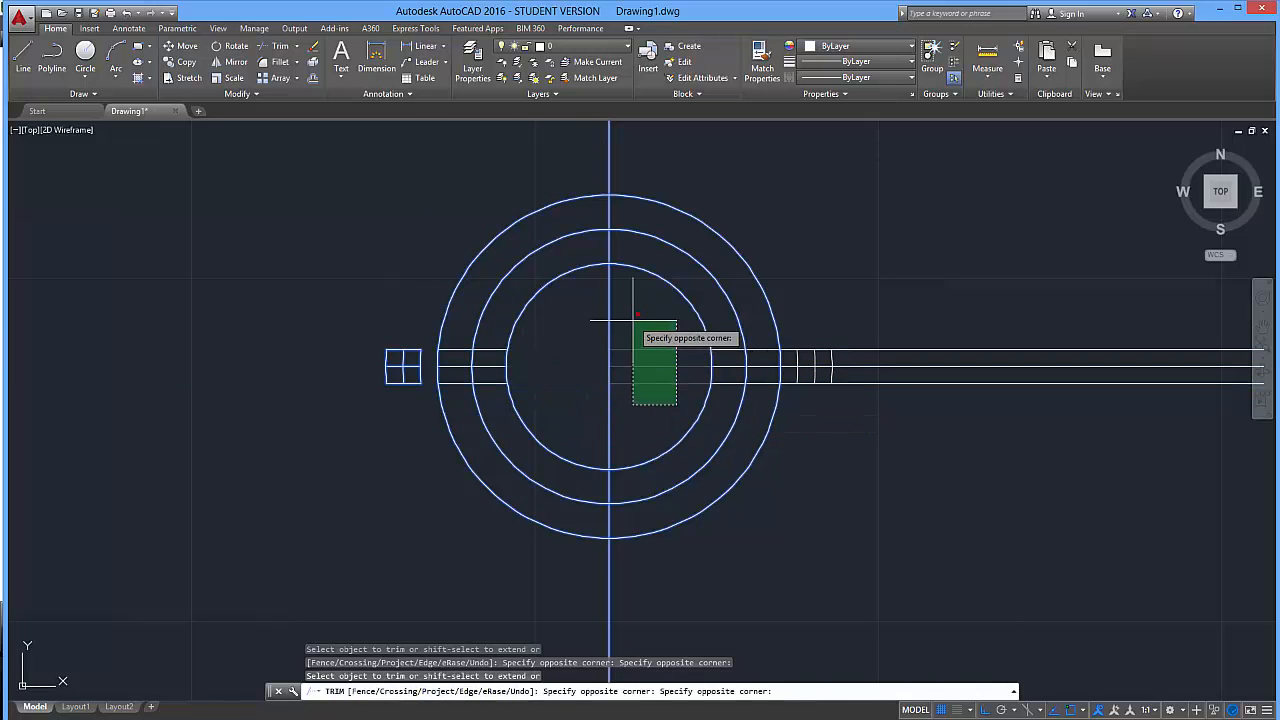
left_click(633, 320)
Trim the three horizontal segments between the radius 1 and radius 1.25 circles on the left side of the part
scroll(408, 366, "down", 2)
scroll(440, 372, "up", 6)
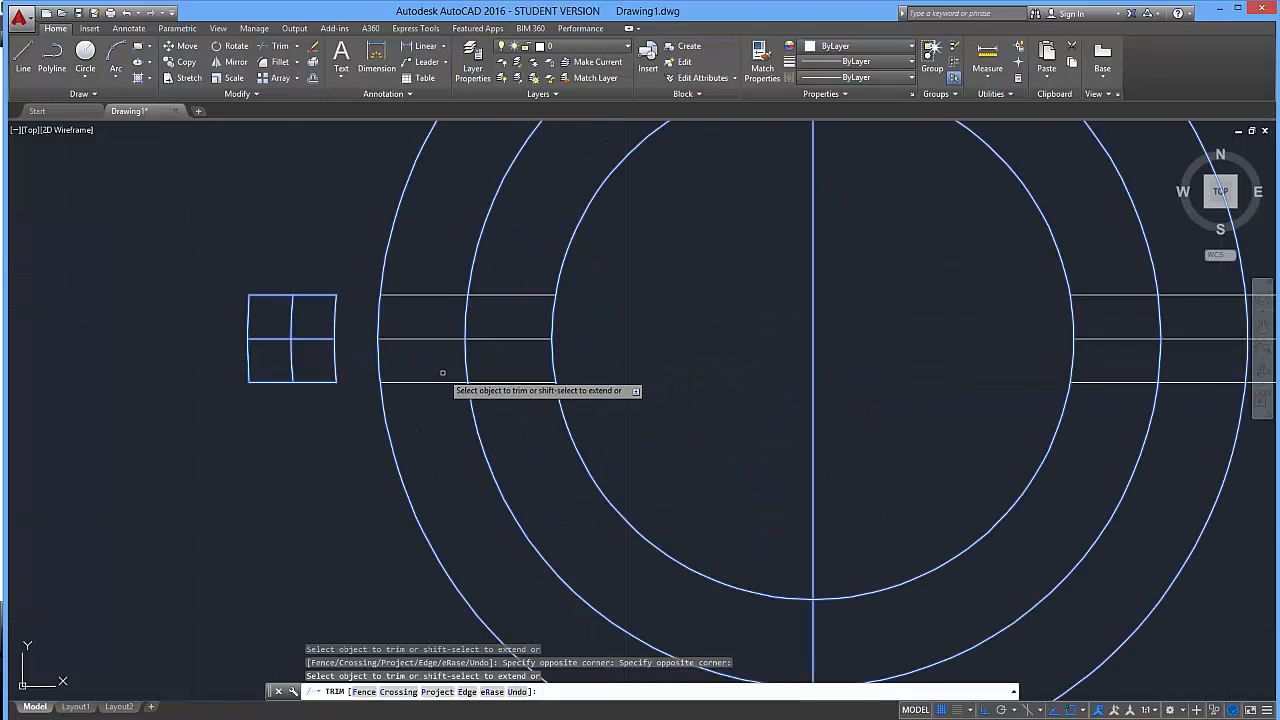
left_click(452, 400)
left_click(419, 274)
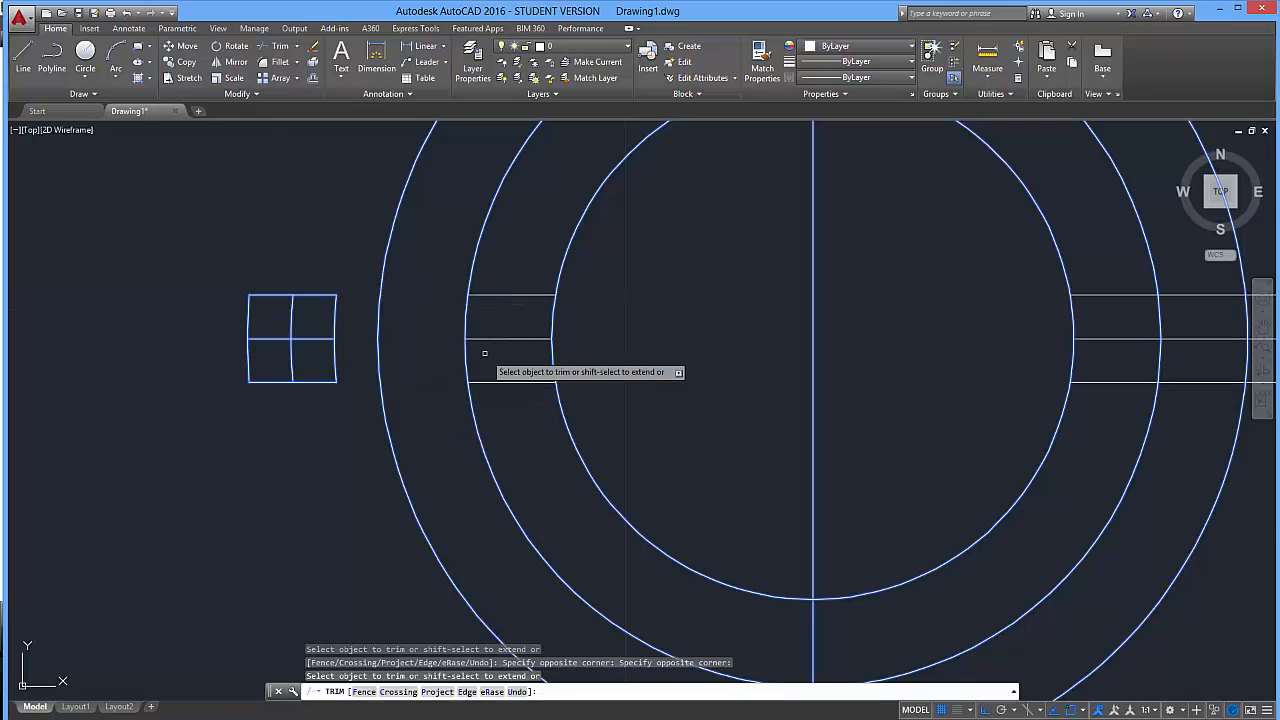
Try to trim the left segments between the two inner circles and the small leftover grid left of the circles
left_click(543, 413)
left_click(510, 276)
left_click(338, 431)
left_click(209, 225)
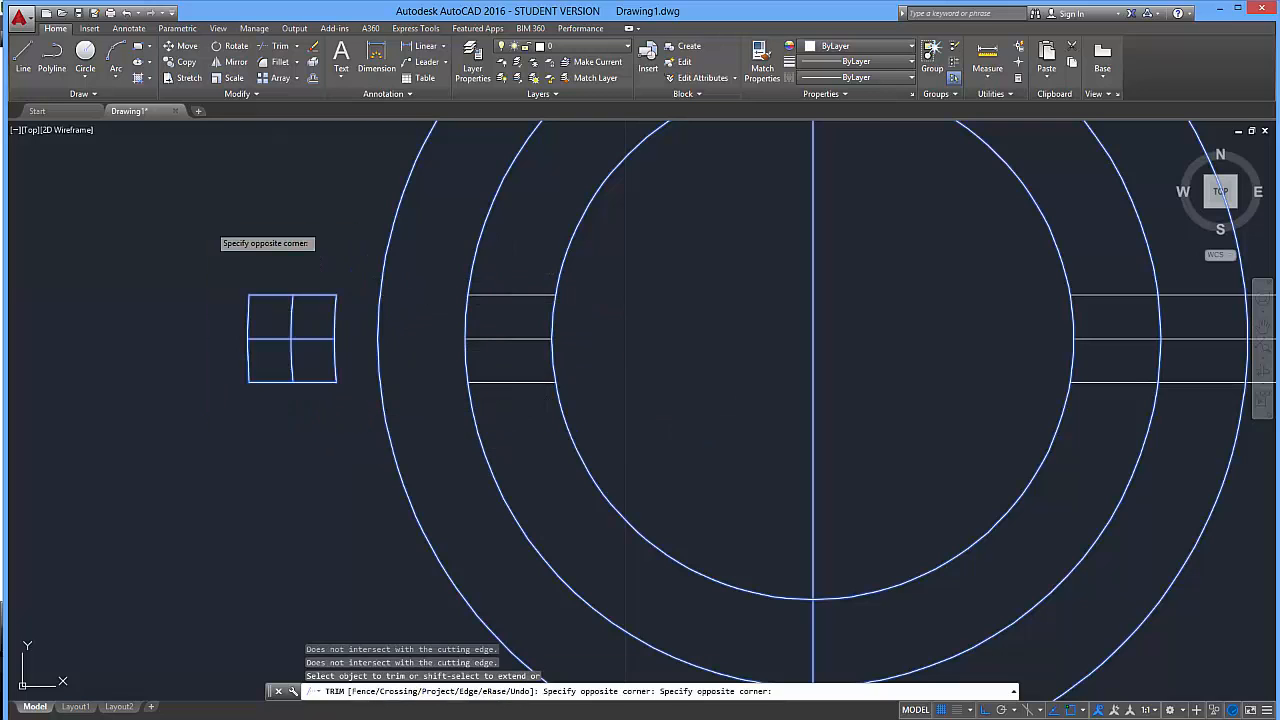
left_click(208, 258)
scroll(660, 400, "up", 3)
scroll(680, 408, "down", 5)
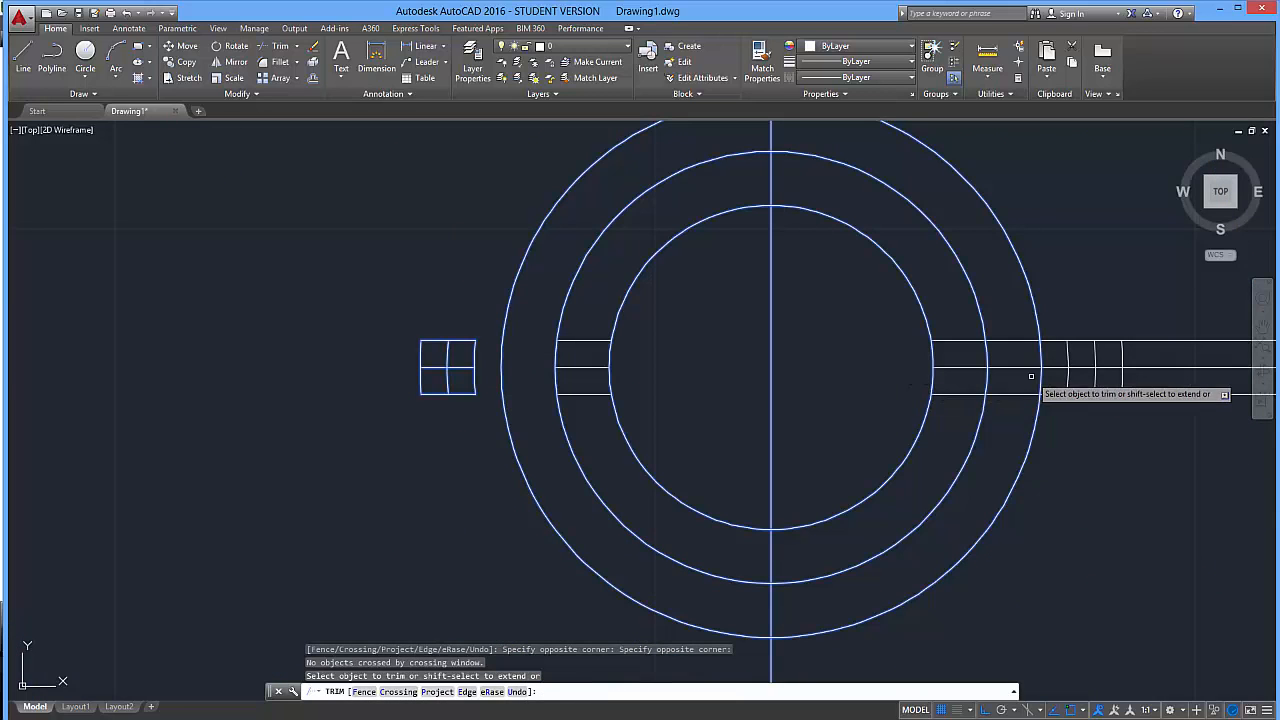
Trim the three horizontal segments between the radius 1 and radius 1.25 circles on the part's right side, and exit Trim
left_click(1023, 406)
left_click(1006, 318)
left_click(968, 418)
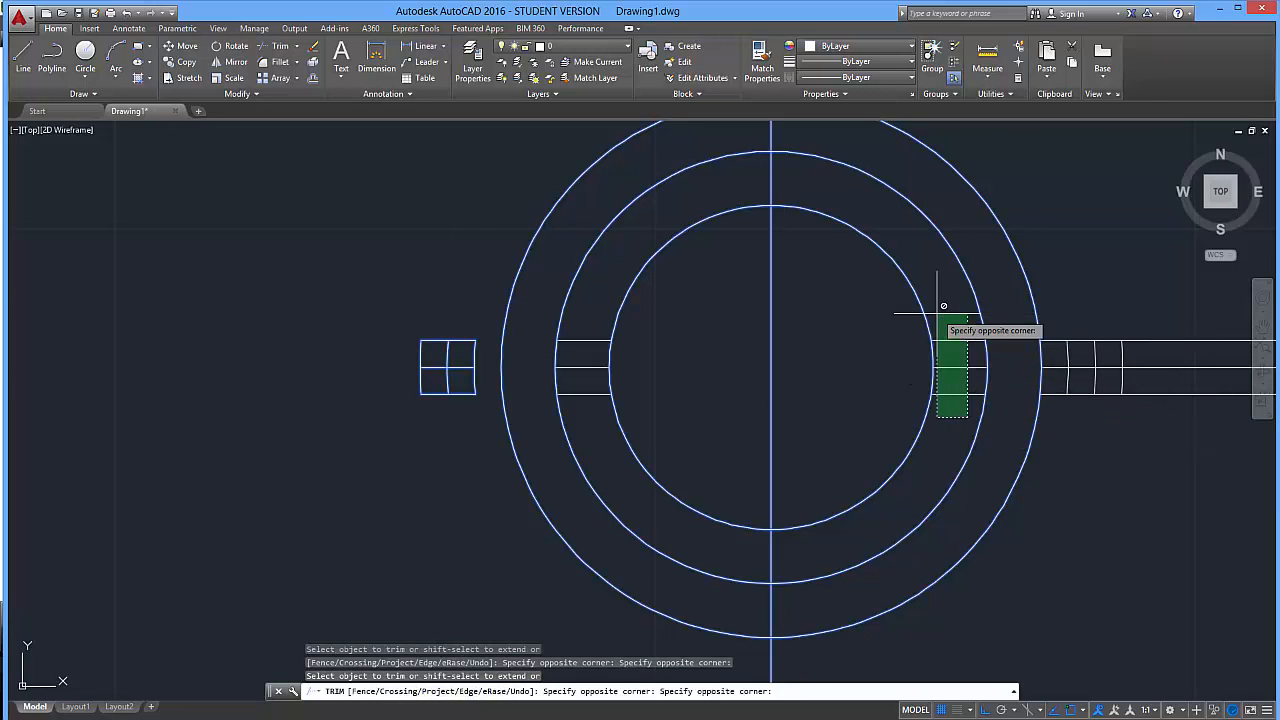
key("Escape")
key("Escape")
key("Escape")
key("Escape")
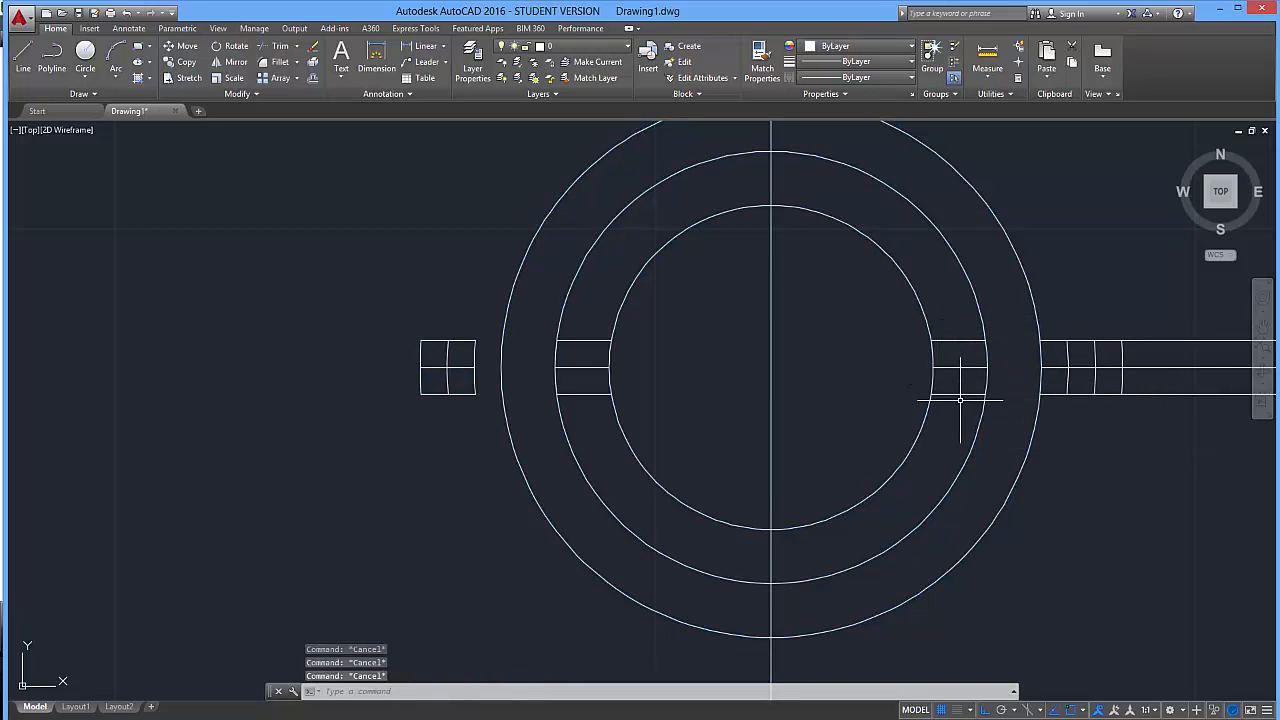
Erase the leftover horizontal segments between the two inner circles on both the right and left sides
left_click(960, 325)
key("Delete")
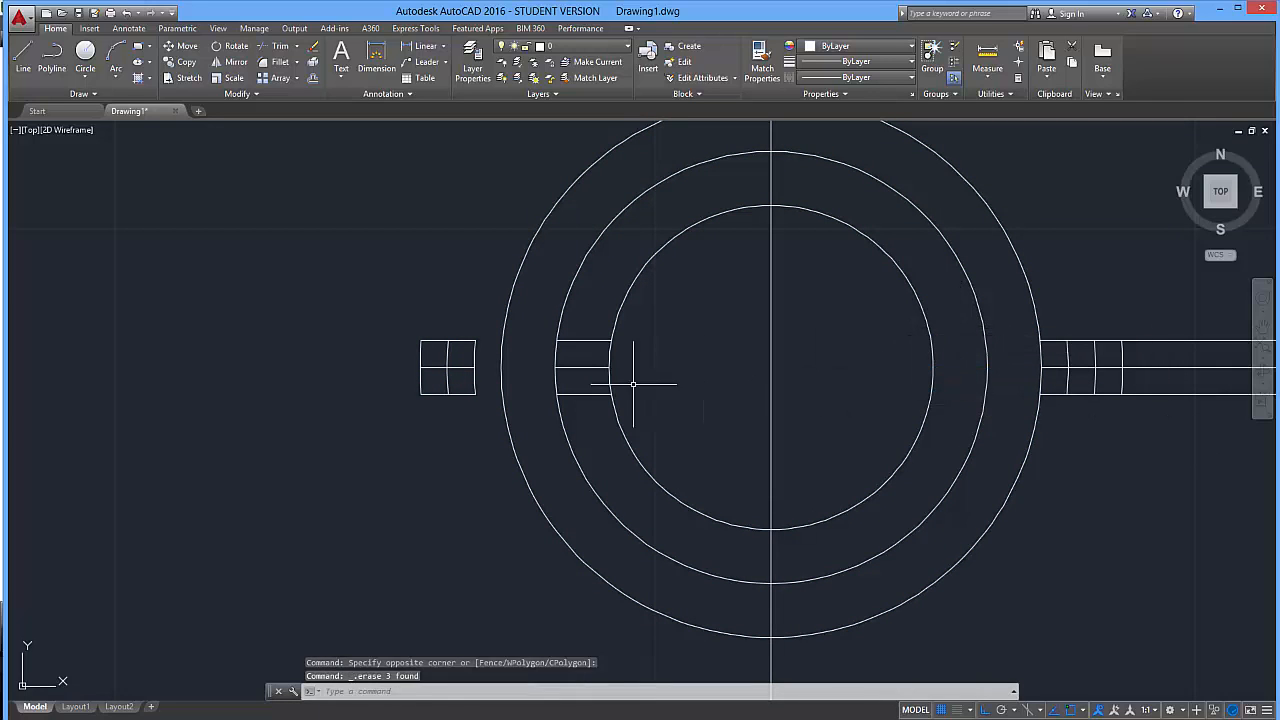
left_click(600, 413)
left_click(565, 308)
key("Delete")
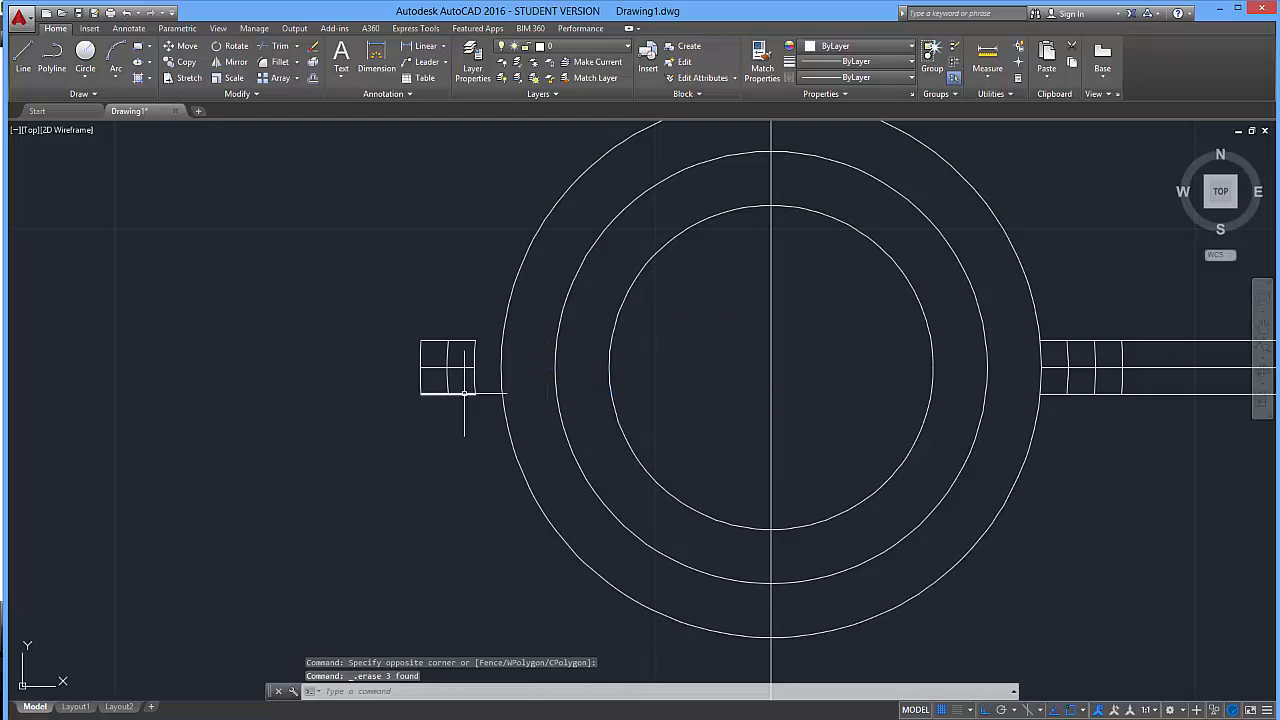
Erase the small leftover grid of lines and arcs to the left of the circles
left_click(520, 402)
left_click(390, 290)
key("Delete")
scroll(1050, 420, "up", 2)
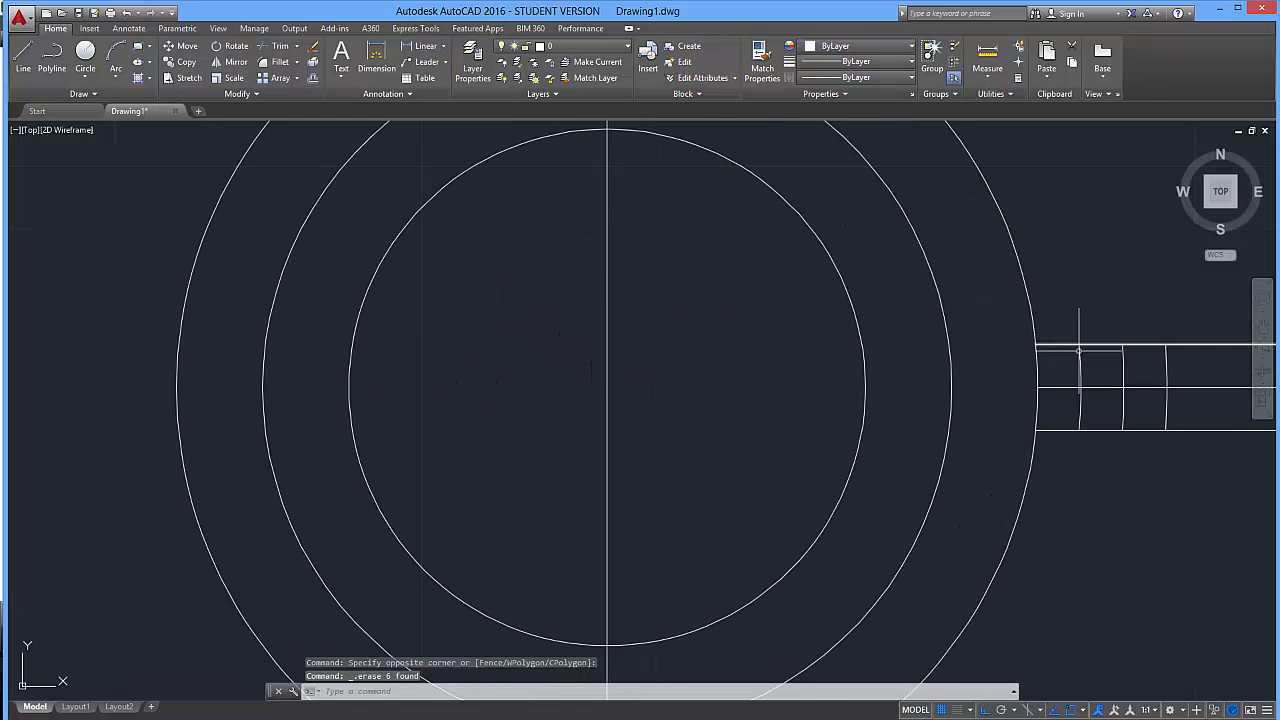
scroll(1100, 370, "down", 8)
middle_click_drag(1198, 404, 1020, 434)
scroll(1022, 438, "up", 4)
left_click(994, 400)
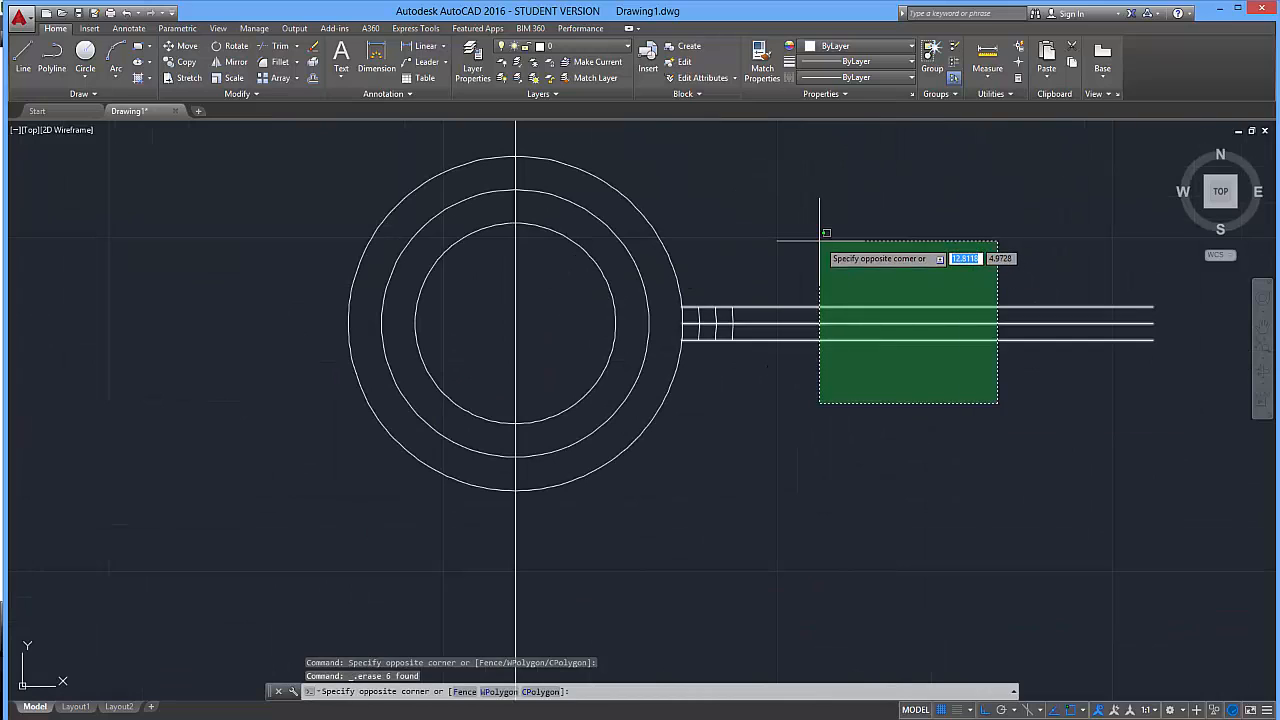
left_click(820, 267)
left_click(855, 455)
key("Escape")
key("Escape")
key("Escape")
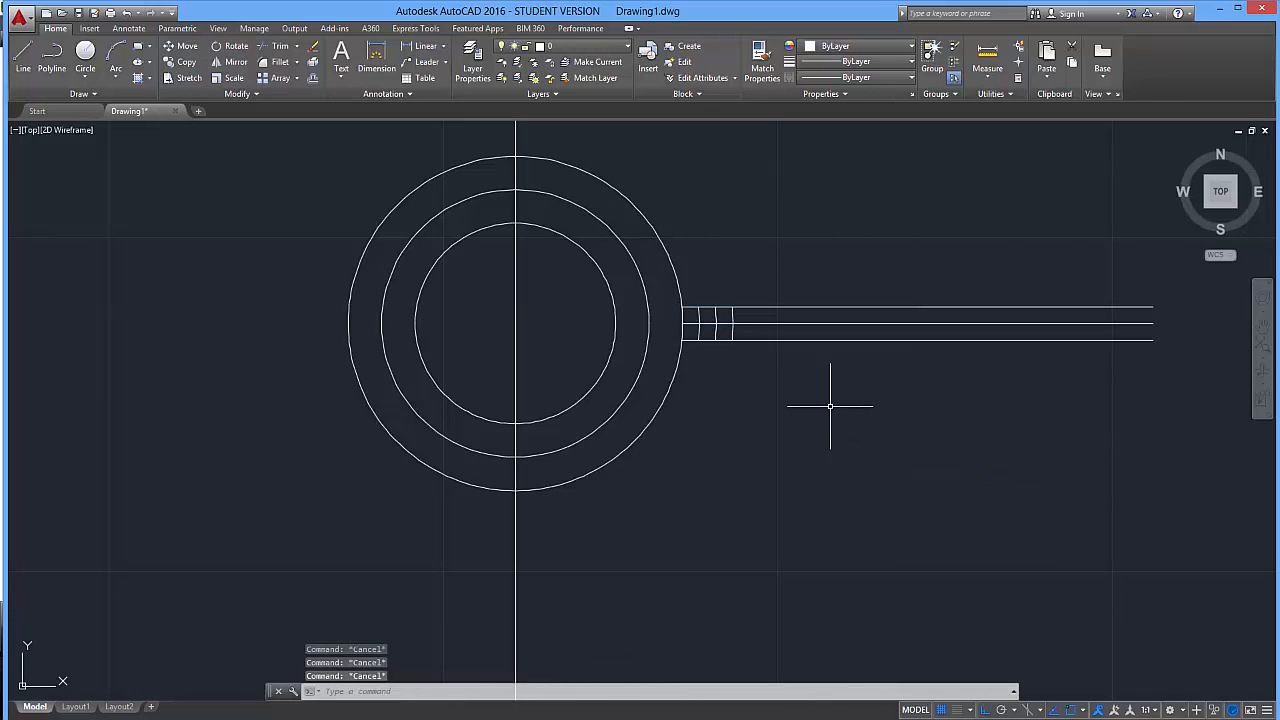
Try to trim the three long horizontal lines beyond the tab grid, using only those lines as cutting edges
key("Return")
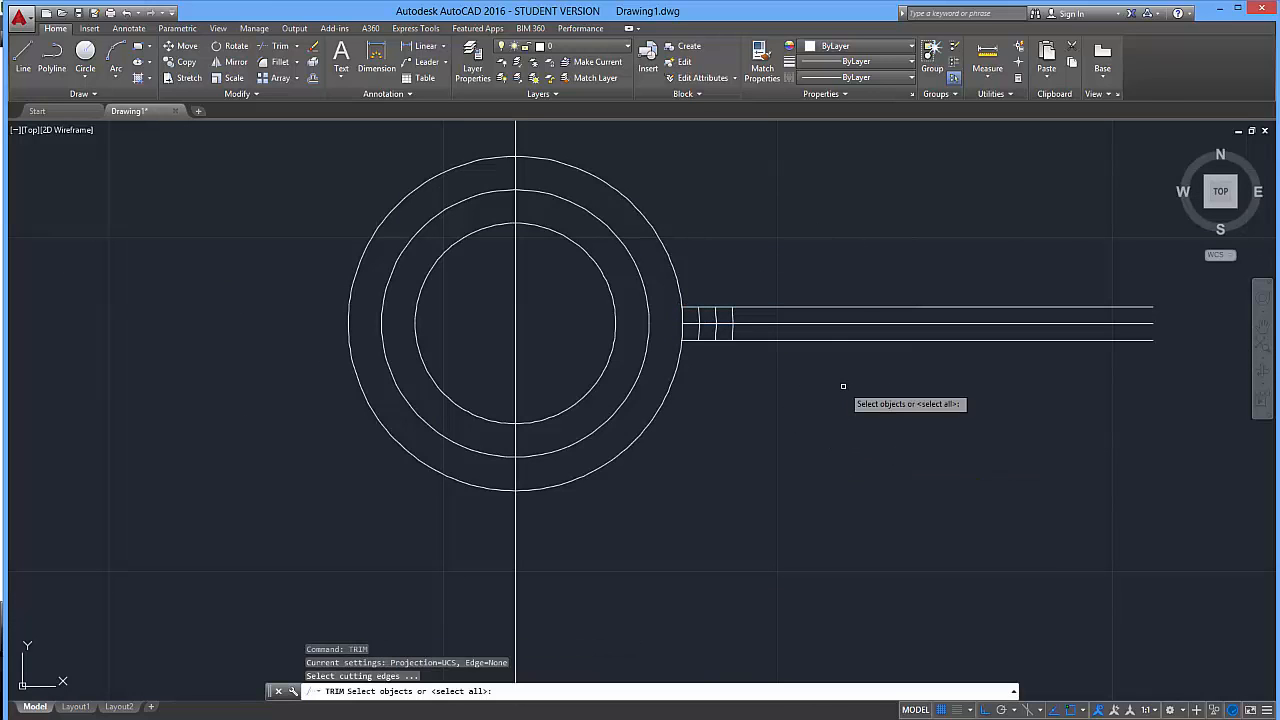
left_click(966, 423)
left_click(826, 206)
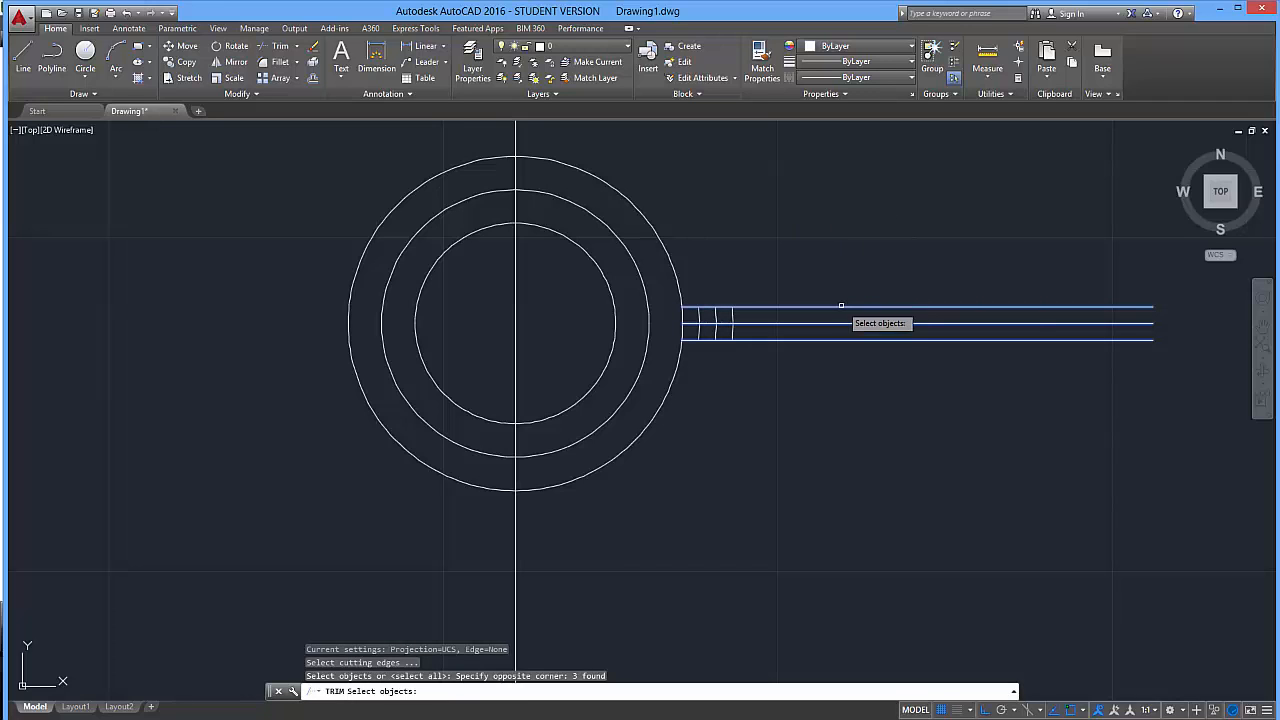
key("Return")
left_click(914, 390)
left_click(764, 214)
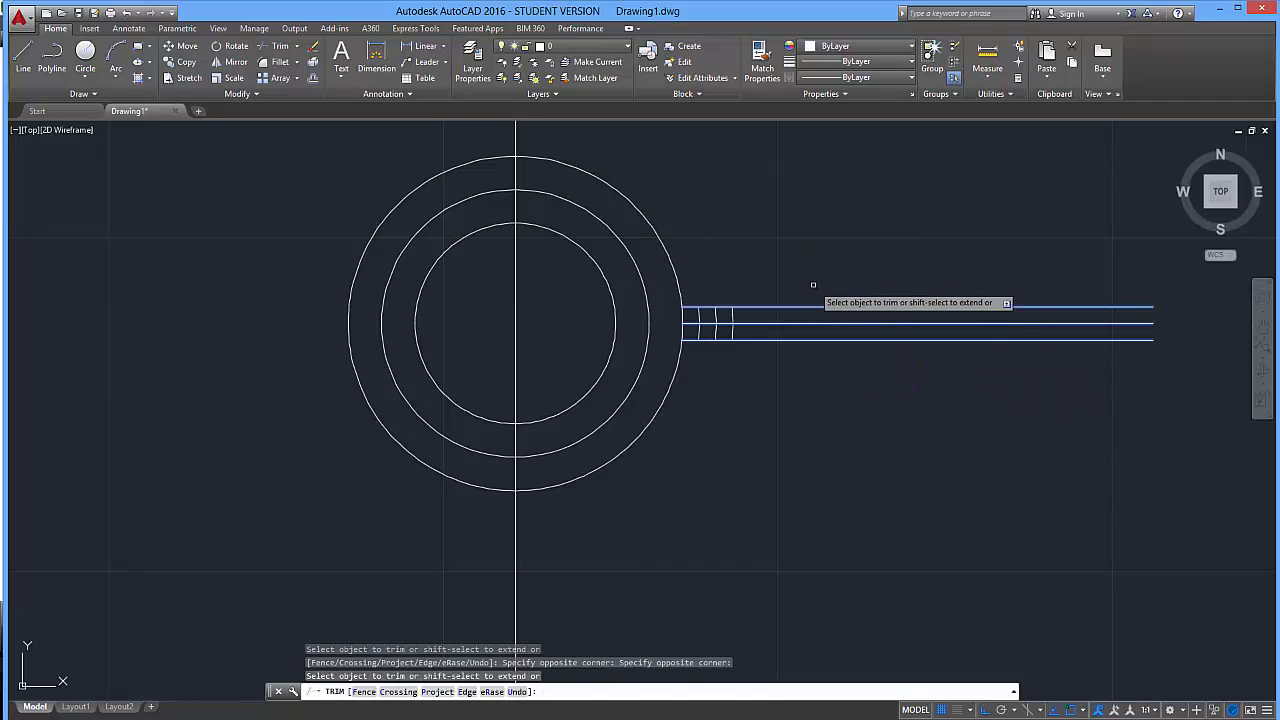
key("Escape")
key("Escape")
key("Escape")
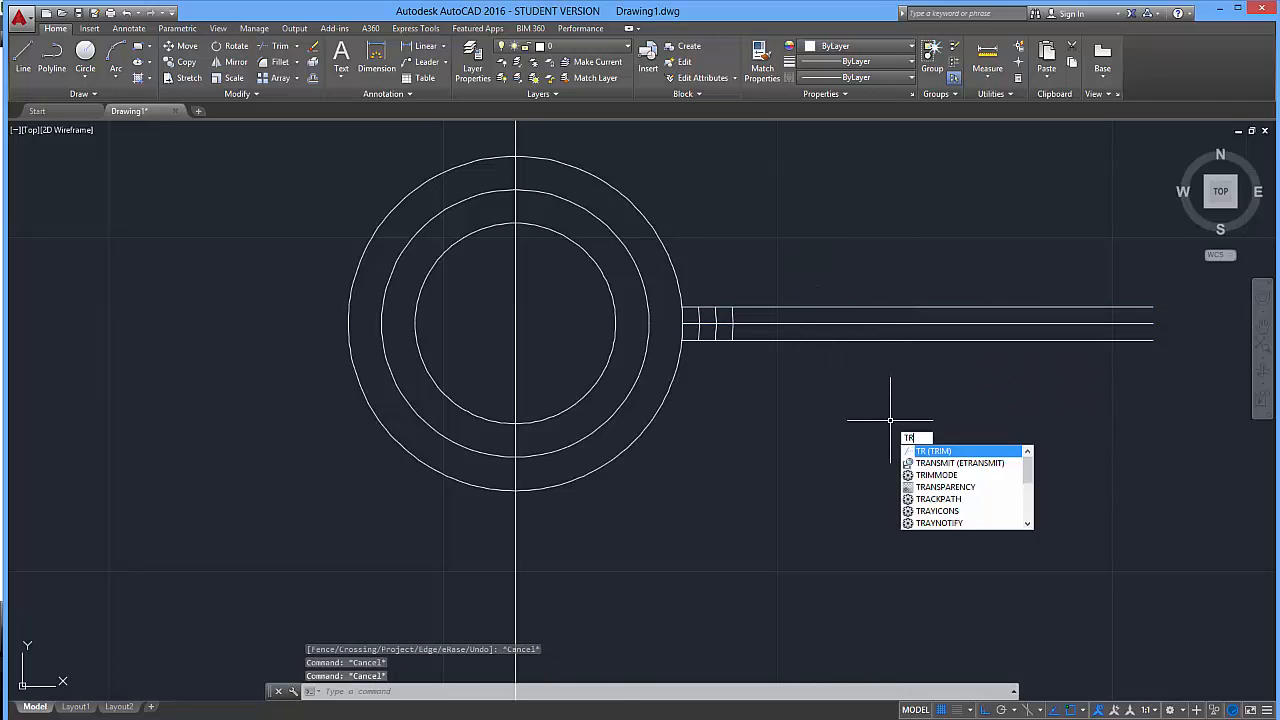
key("Escape")
Trim the three horizontal lines beyond the tab grid's outer arc, using the two outer circles, grid arcs and lines as cutting edges
left_click(1108, 445)
left_click(626, 200)
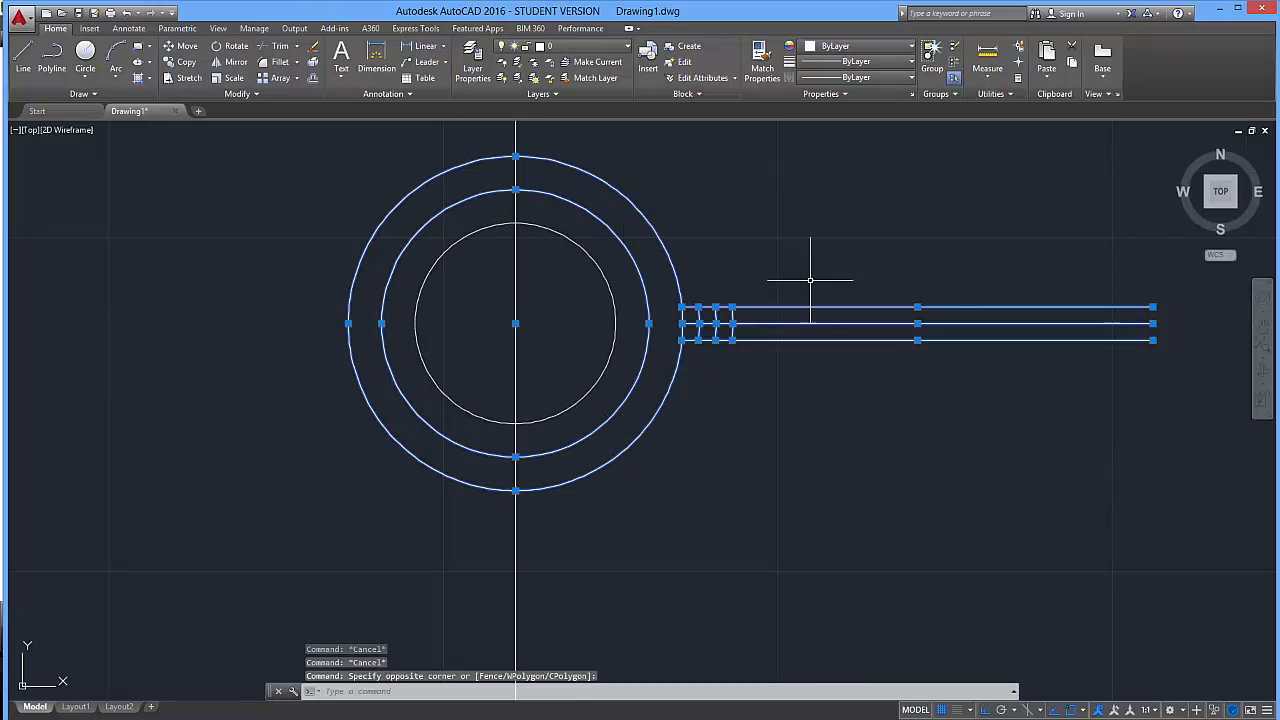
key("Return")
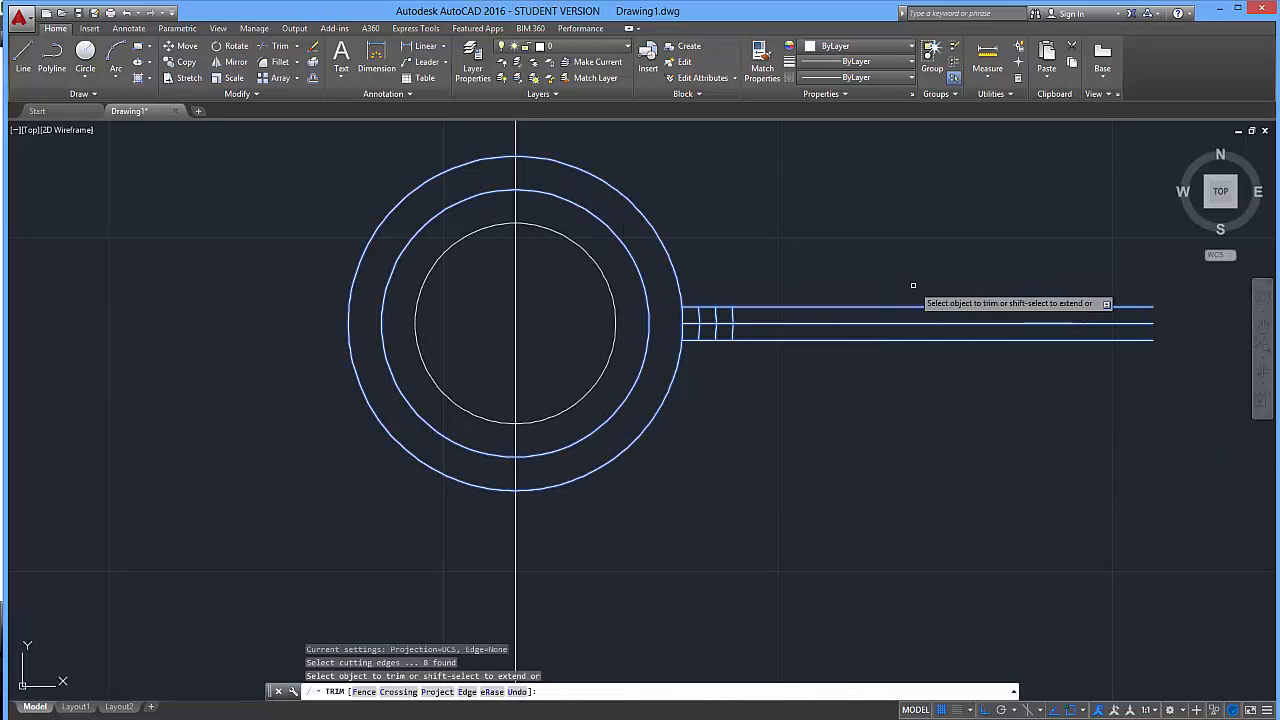
left_click(957, 409)
left_click(843, 249)
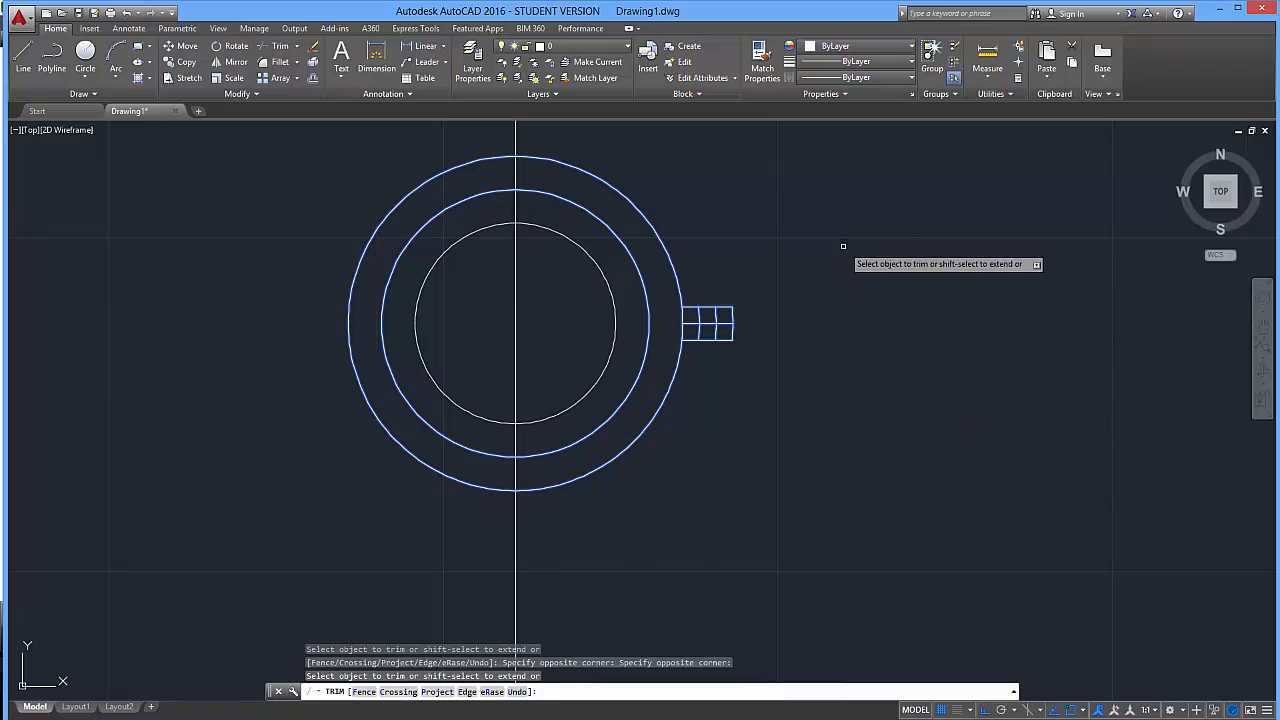
key("Return")
Erase the vertical centre line through the circles
scroll(543, 280, "up", 4)
scroll(552, 285, "down", 8)
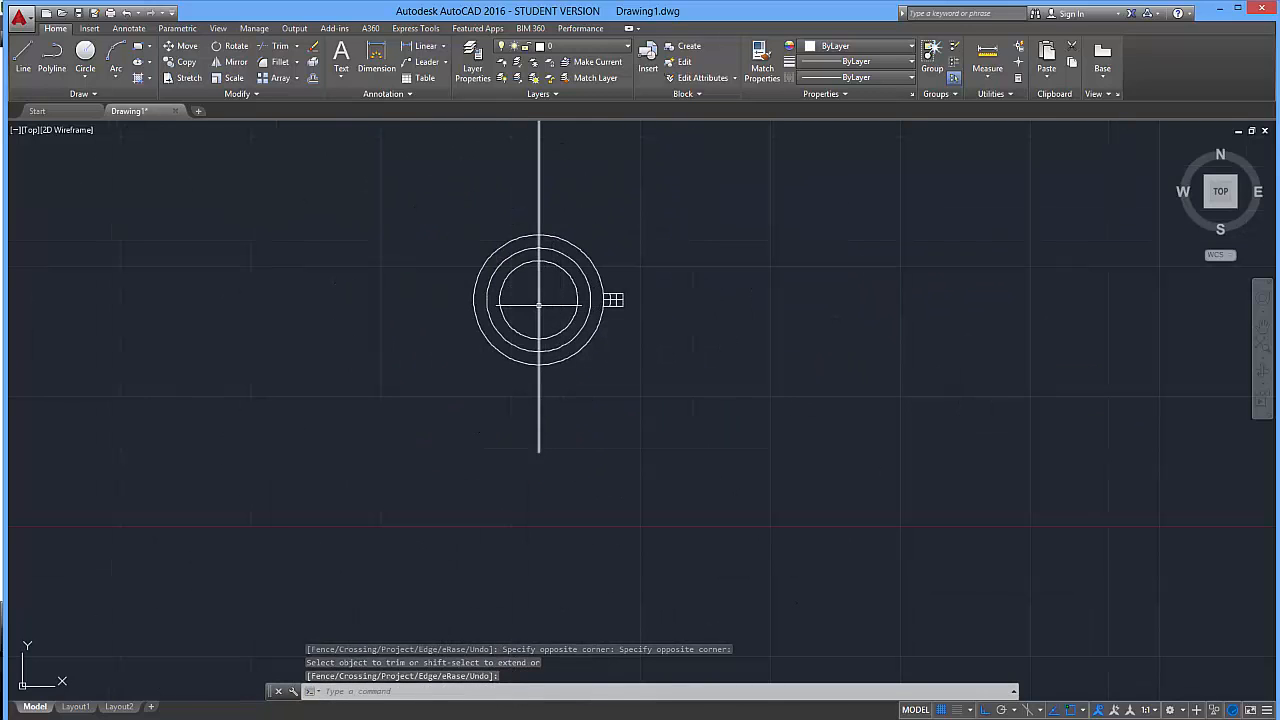
left_click(539, 302)
key("Delete")
scroll(532, 255, "up", 5)
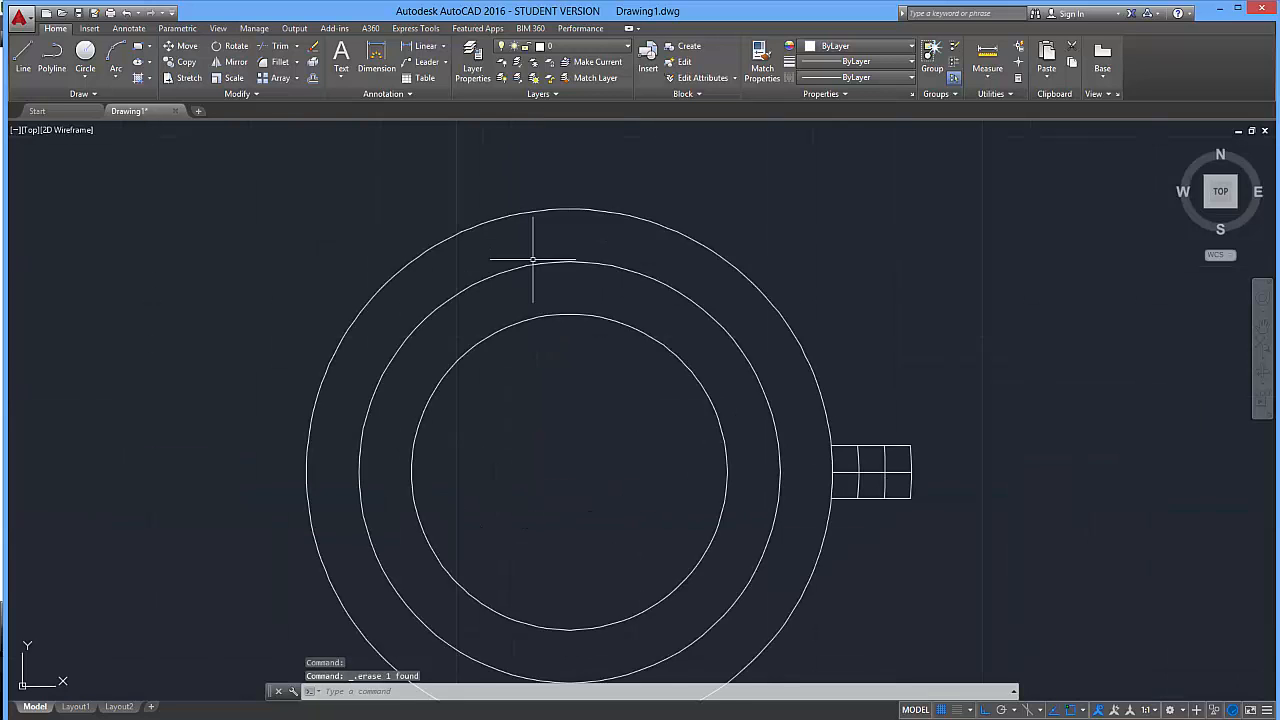
scroll(560, 295, "down", 2)
scroll(753, 488, "up", 4)
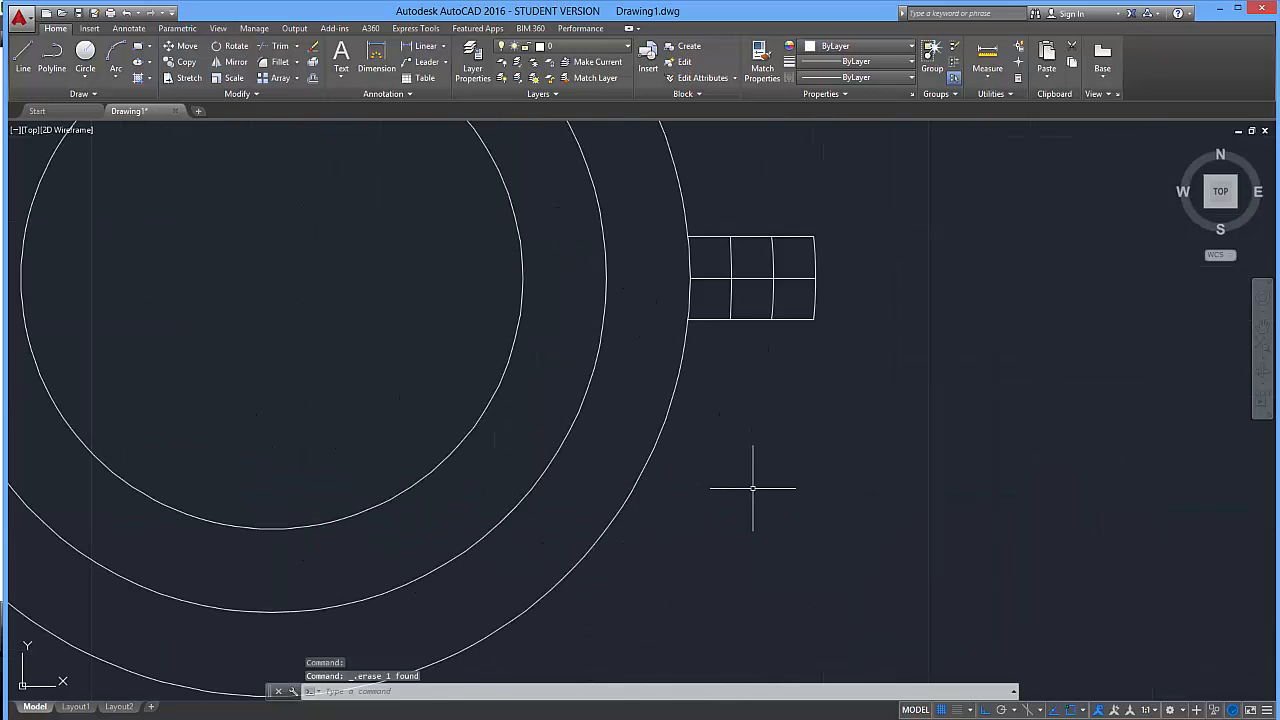
scroll(731, 448, "down", 3)
middle_click_drag(737, 414, 793, 469)
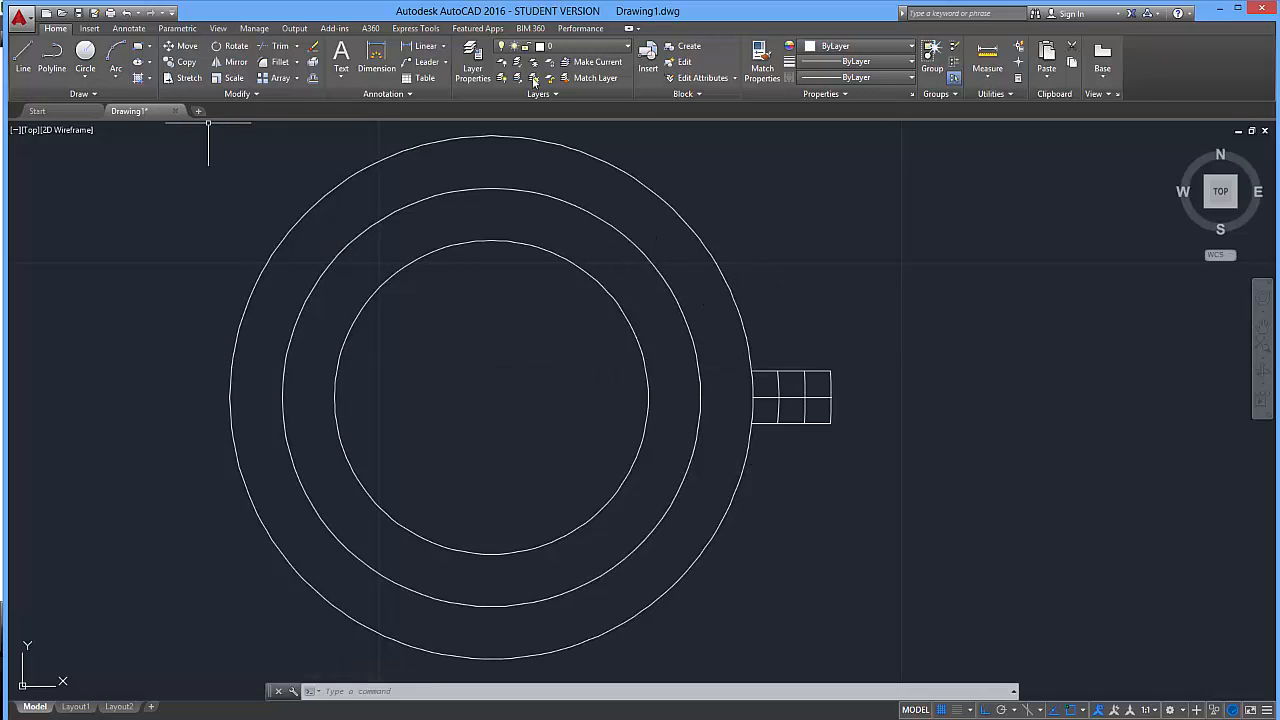
scroll(826, 394, "down", 2)
Draw a 3-point arc from the tab's outer midpoint through the first cross arc's upper end to the upper line's corner on the outer circle
scroll(833, 395, "up", 4)
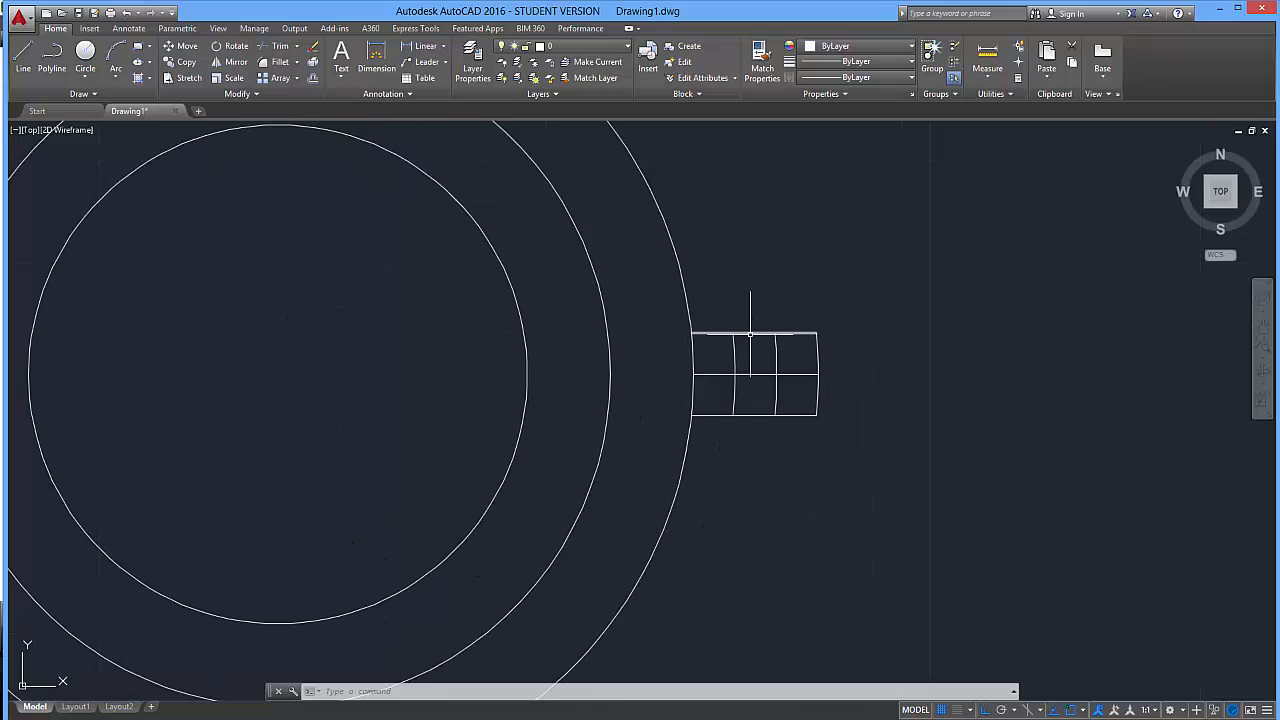
middle_click_drag(807, 360, 840, 393)
scroll(846, 425, "down", 3)
scroll(851, 425, "up", 5)
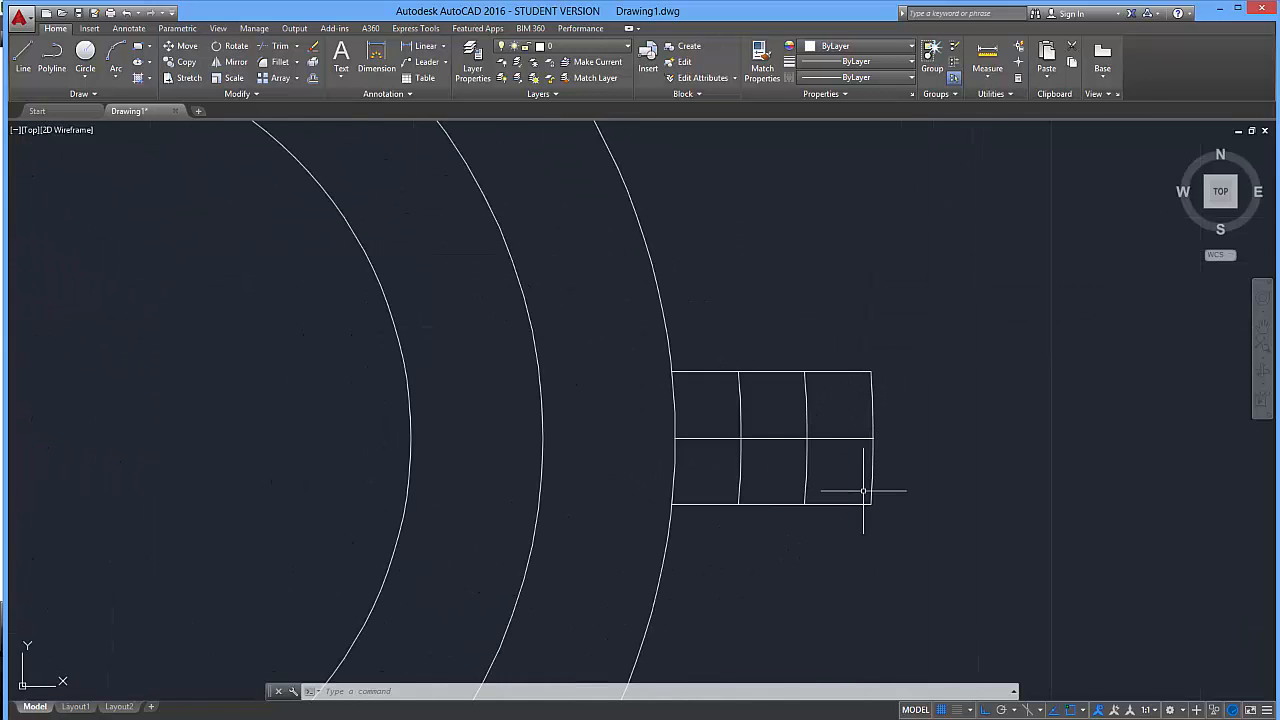
middle_click_drag(857, 486, 889, 403)
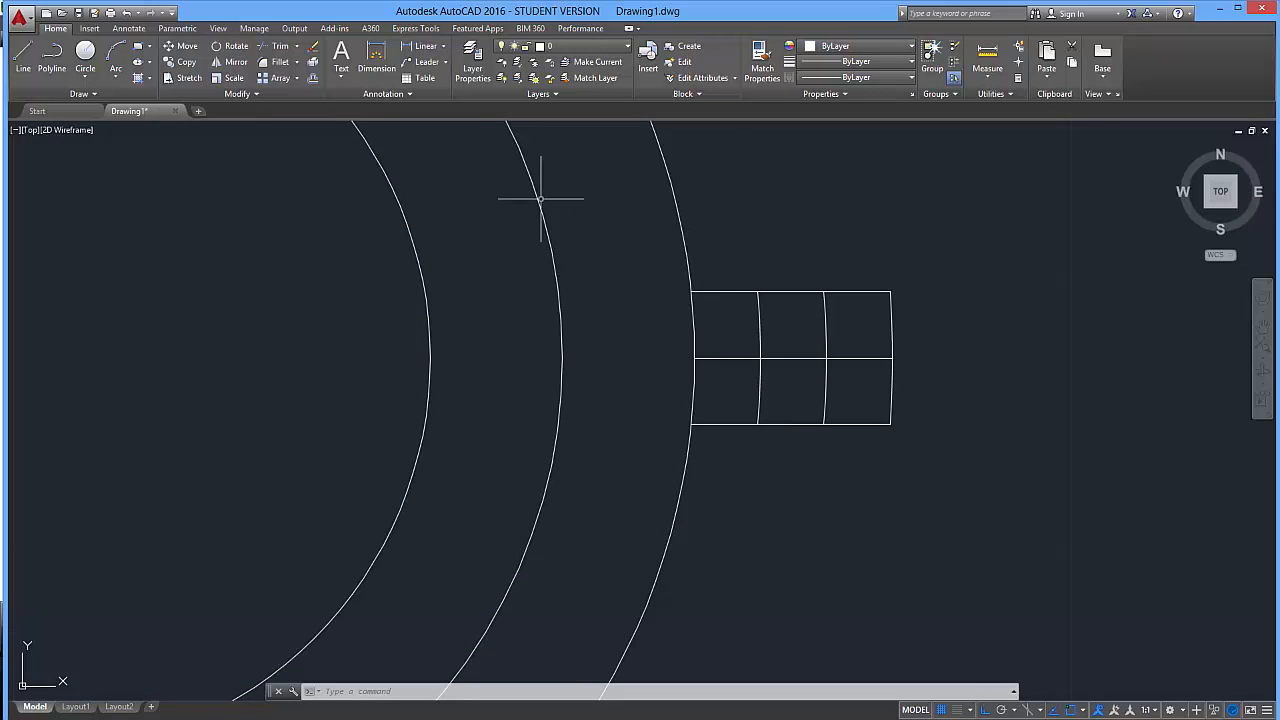
left_click(116, 72)
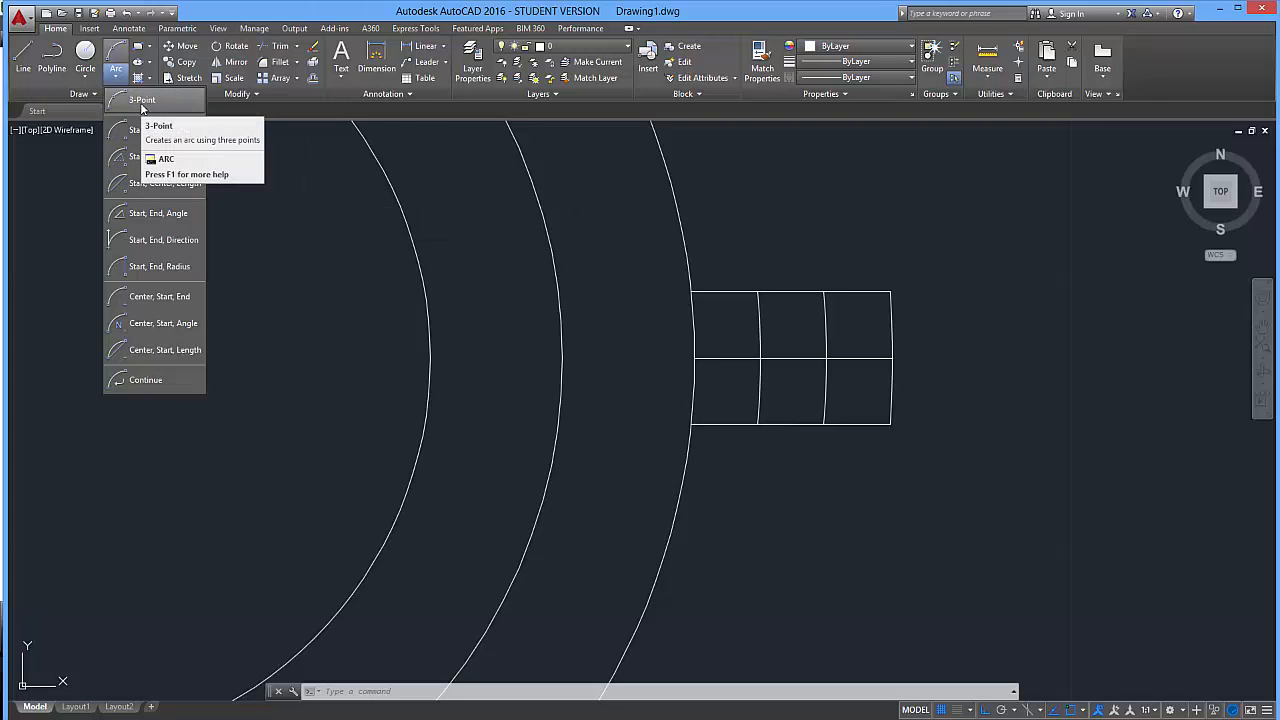
left_click(142, 102)
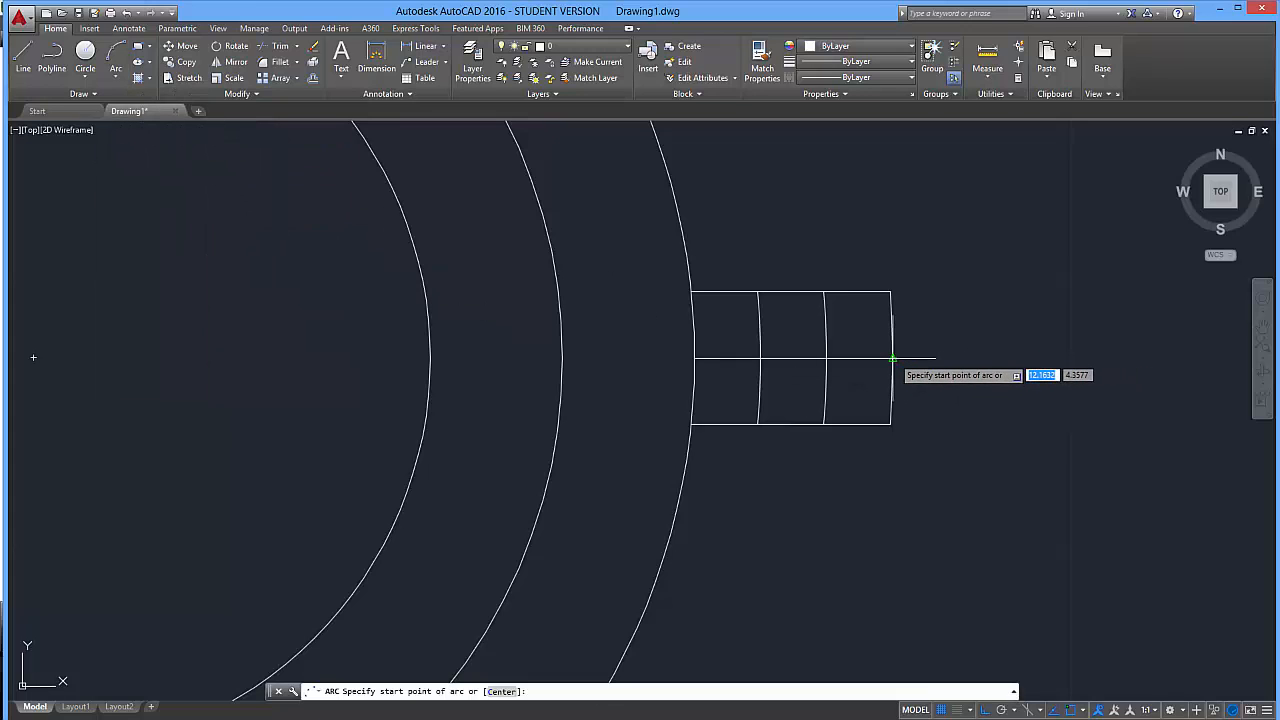
left_click(892, 357)
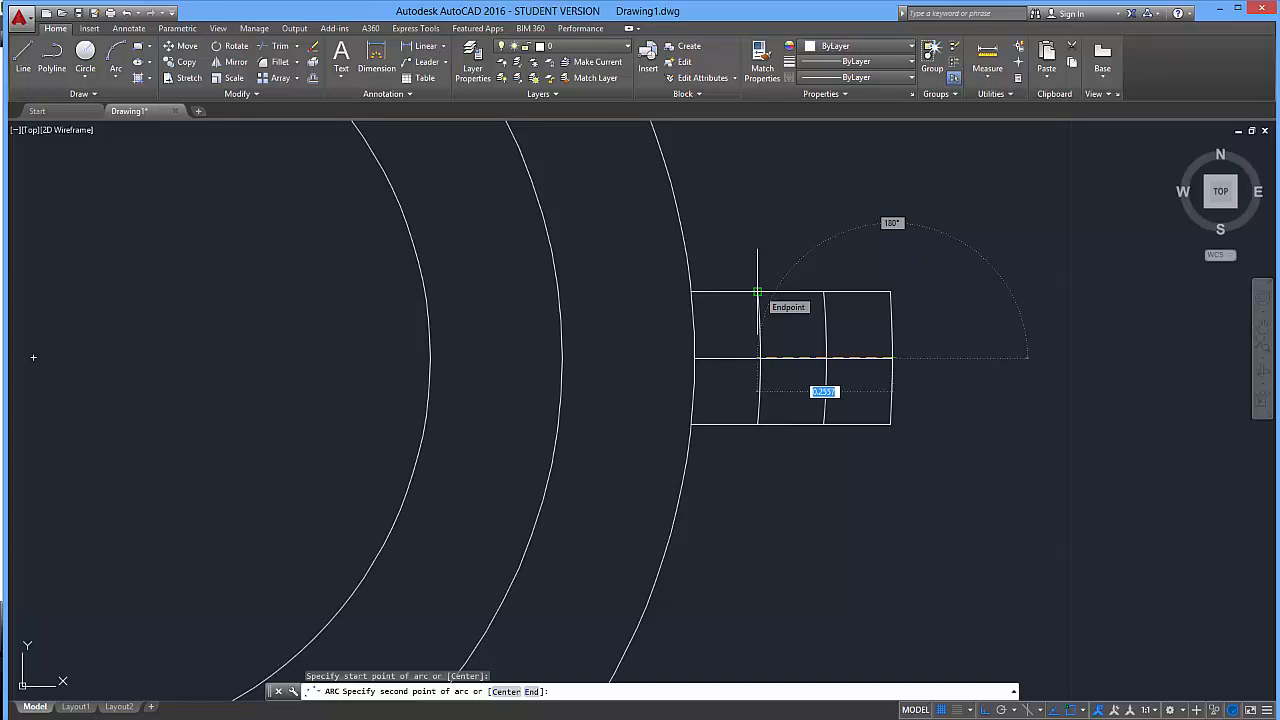
left_click(757, 292)
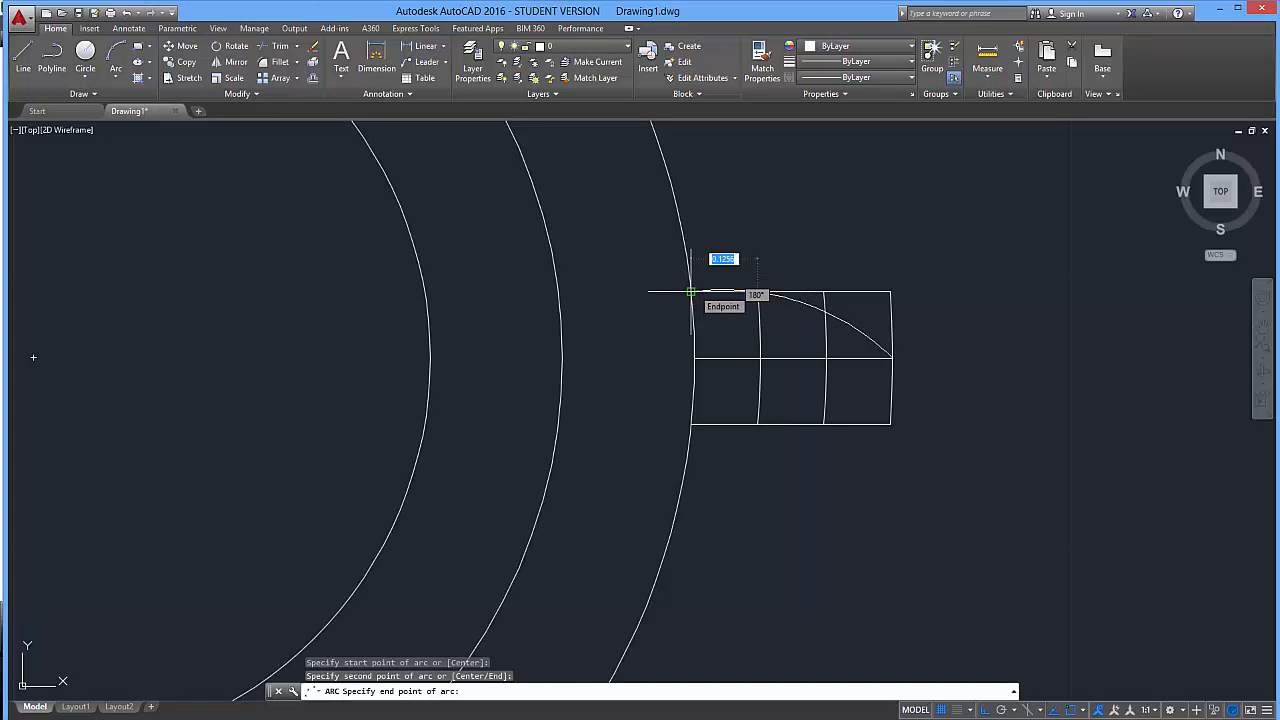
left_click(690, 292)
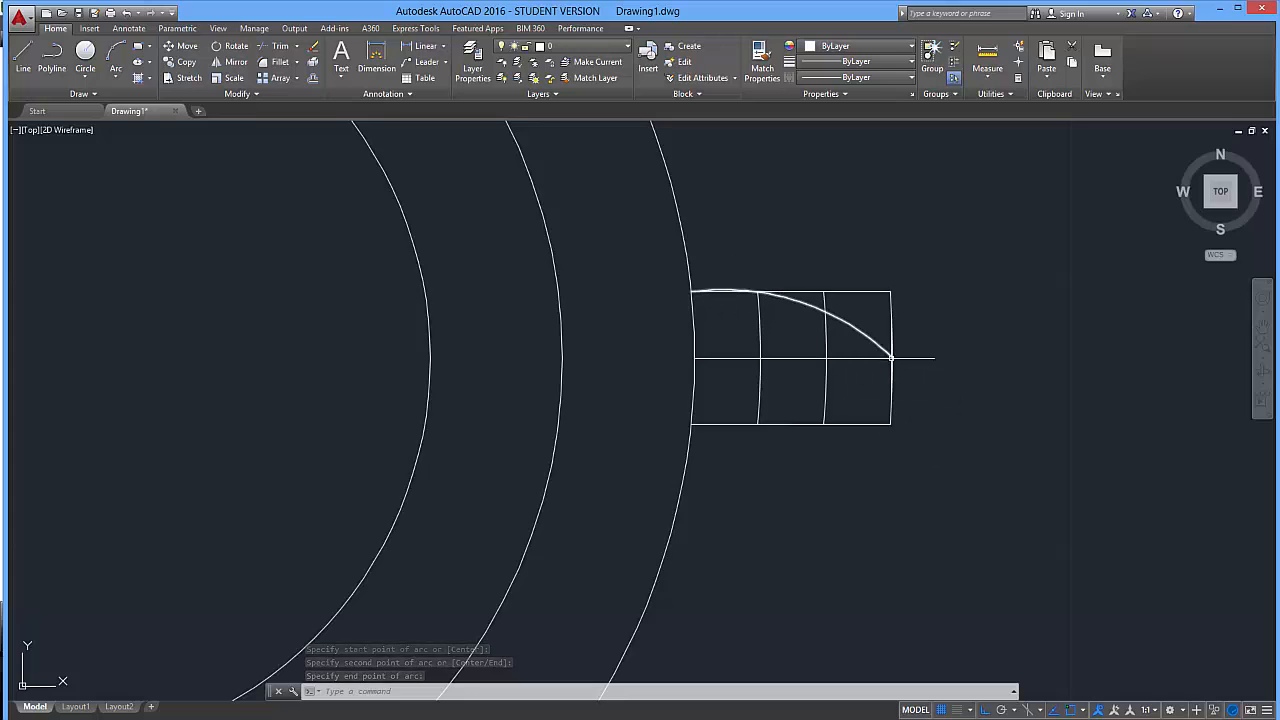
key("Escape")
key("Escape")
key("Escape")
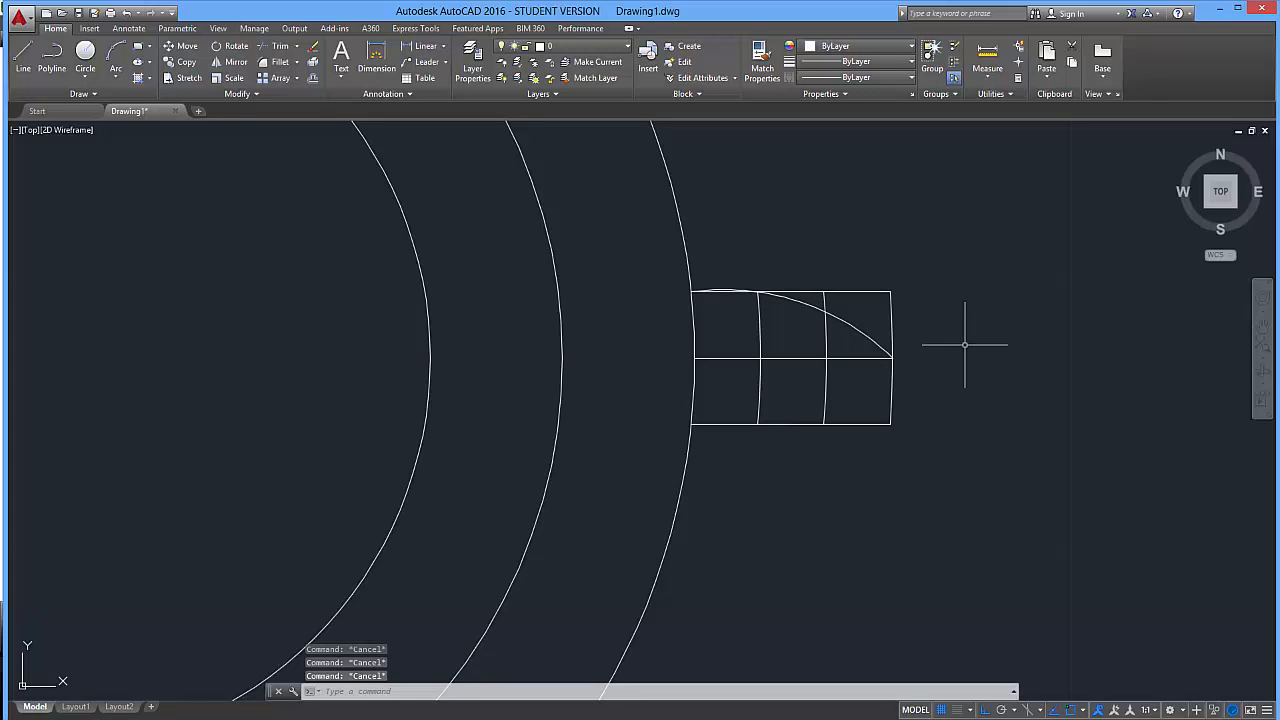
Draw a 3-point arc from the tab's outer midpoint through the first cross arc's lower end to the lower line's corner on the outer circle
left_click(116, 77)
left_click(140, 100)
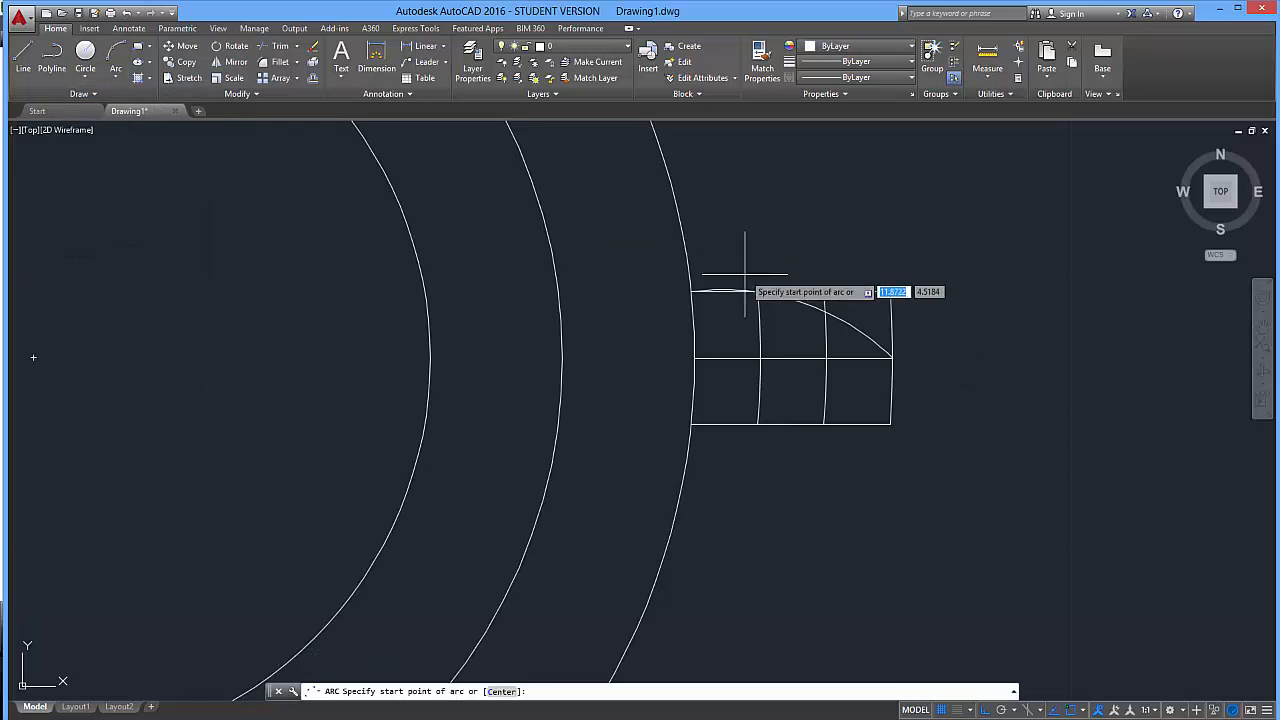
left_click(891, 357)
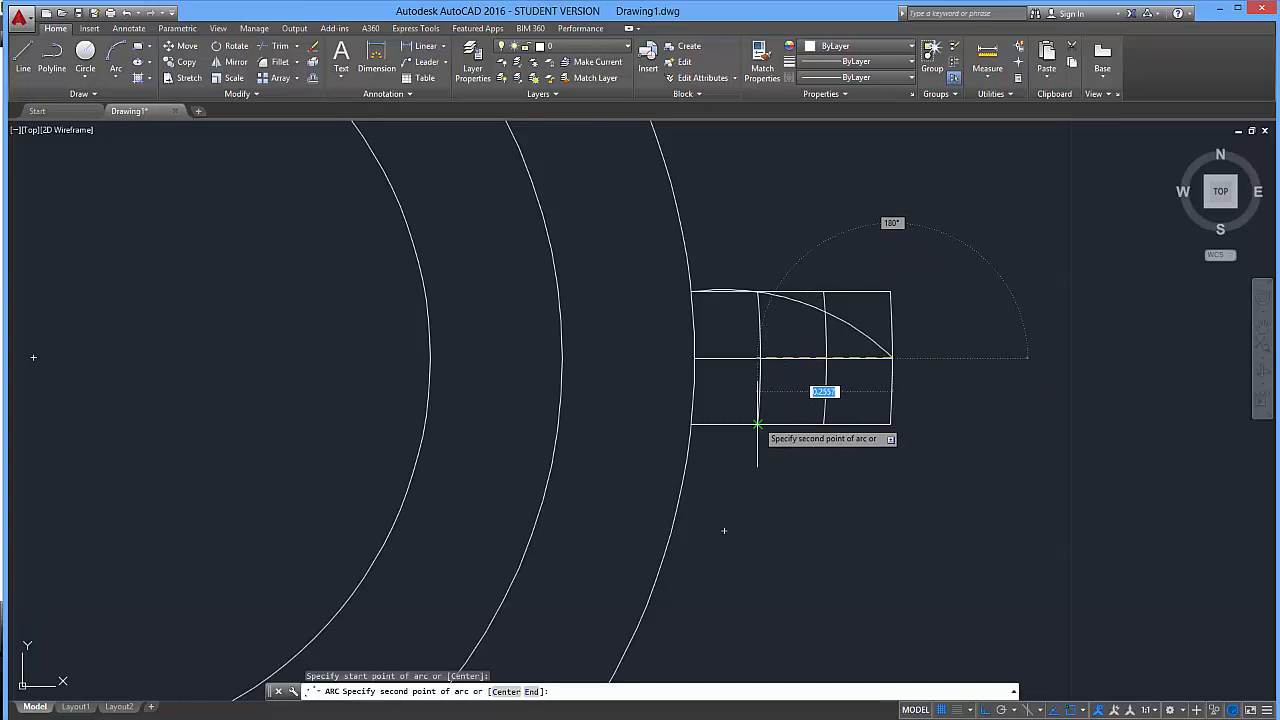
left_click(757, 424)
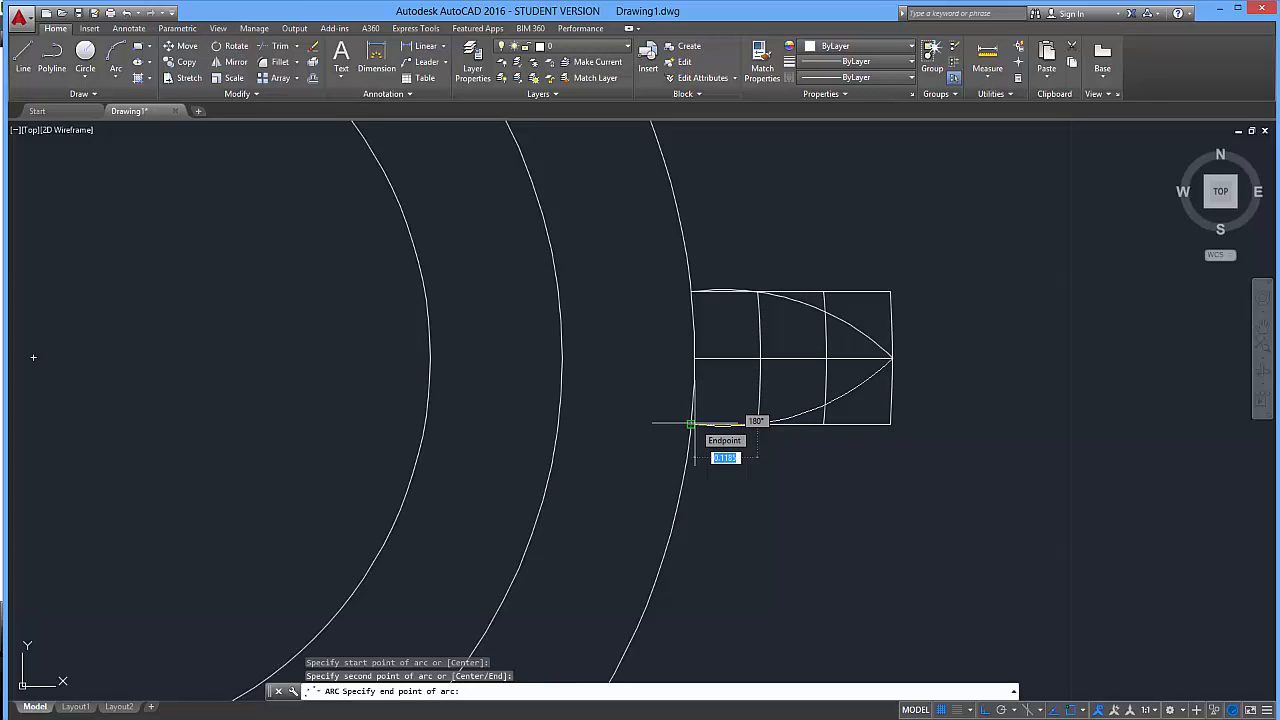
left_click(691, 424)
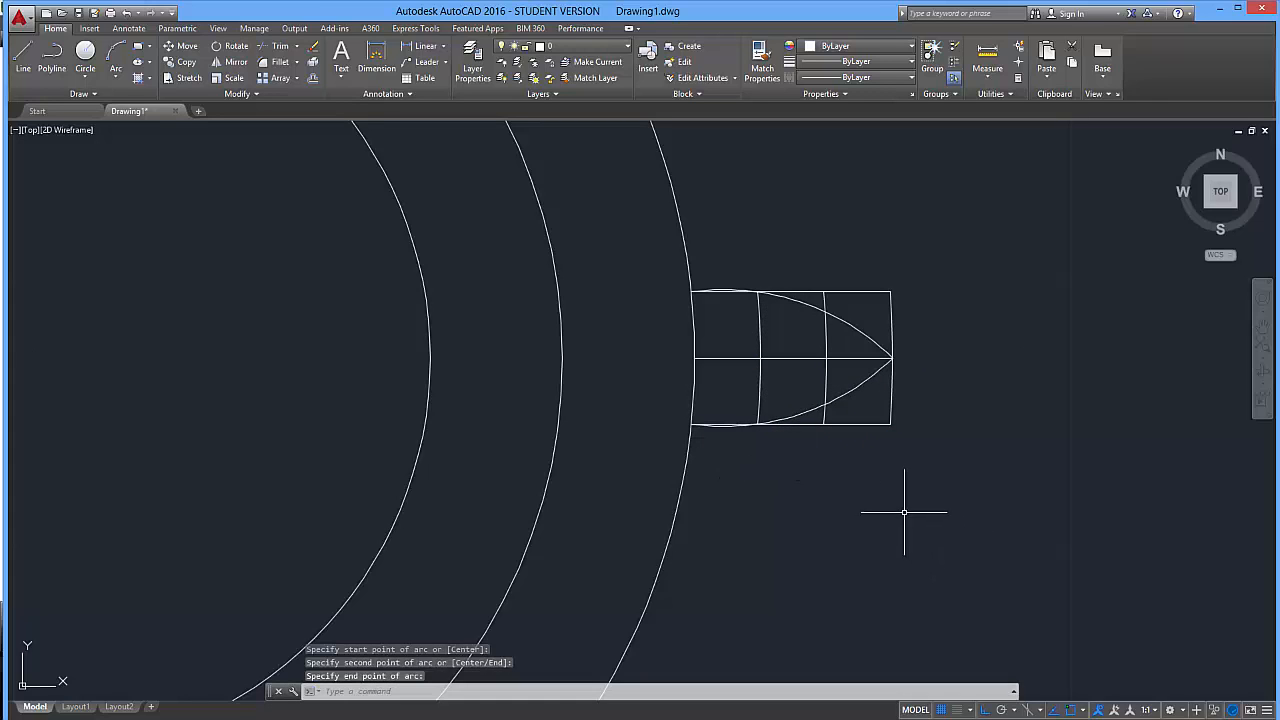
key("Return")
key("Escape")
key("Escape")
scroll(816, 490, "down", 6)
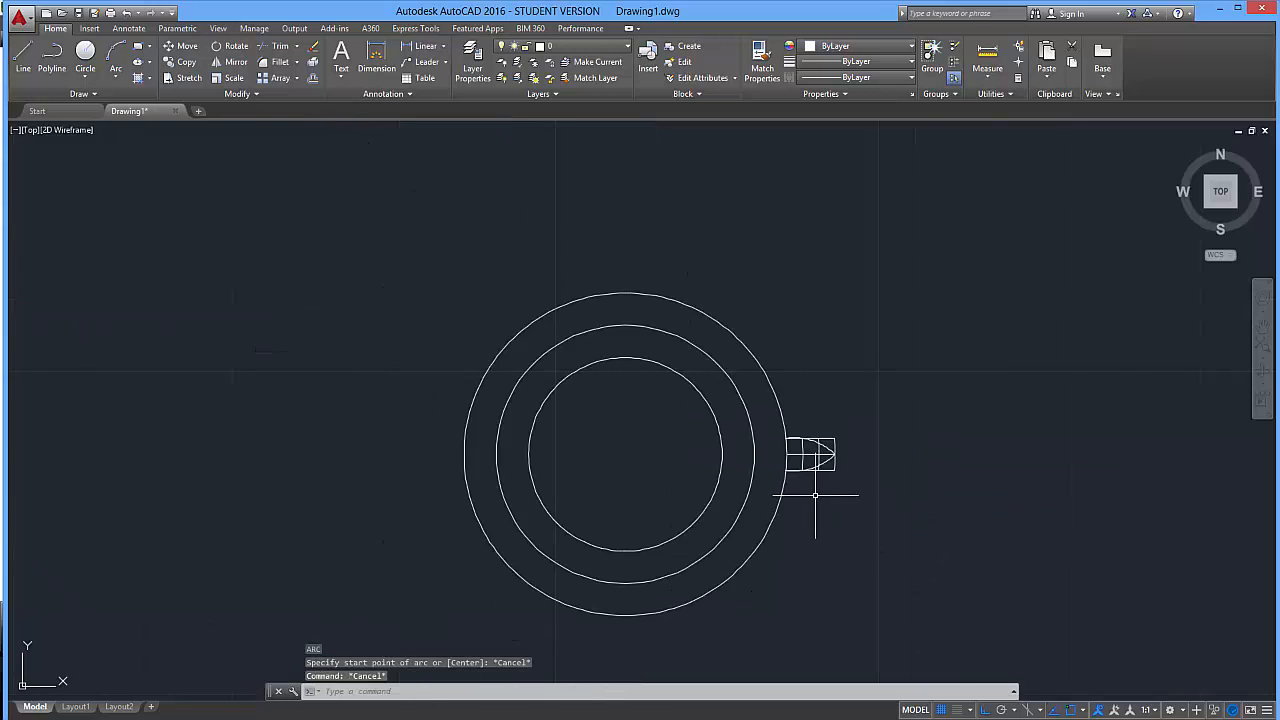
scroll(766, 392, "up", 4)
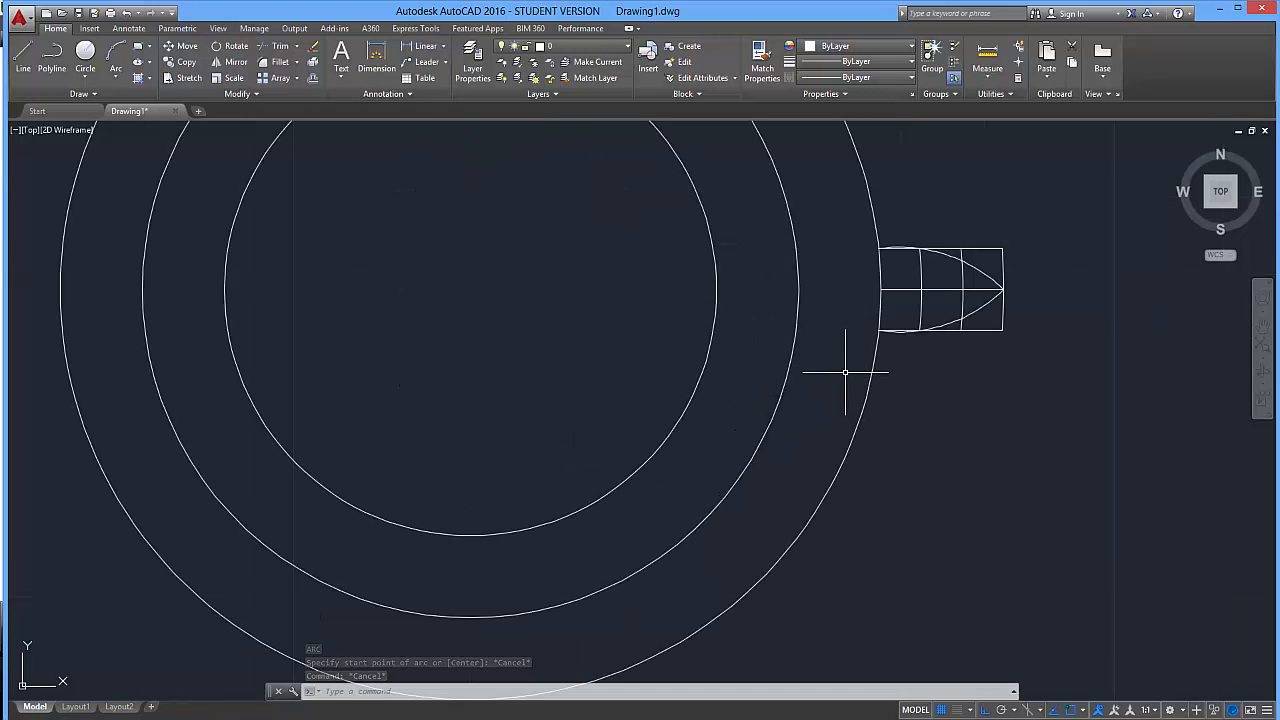
scroll(990, 280, "up", 5)
key("Escape")
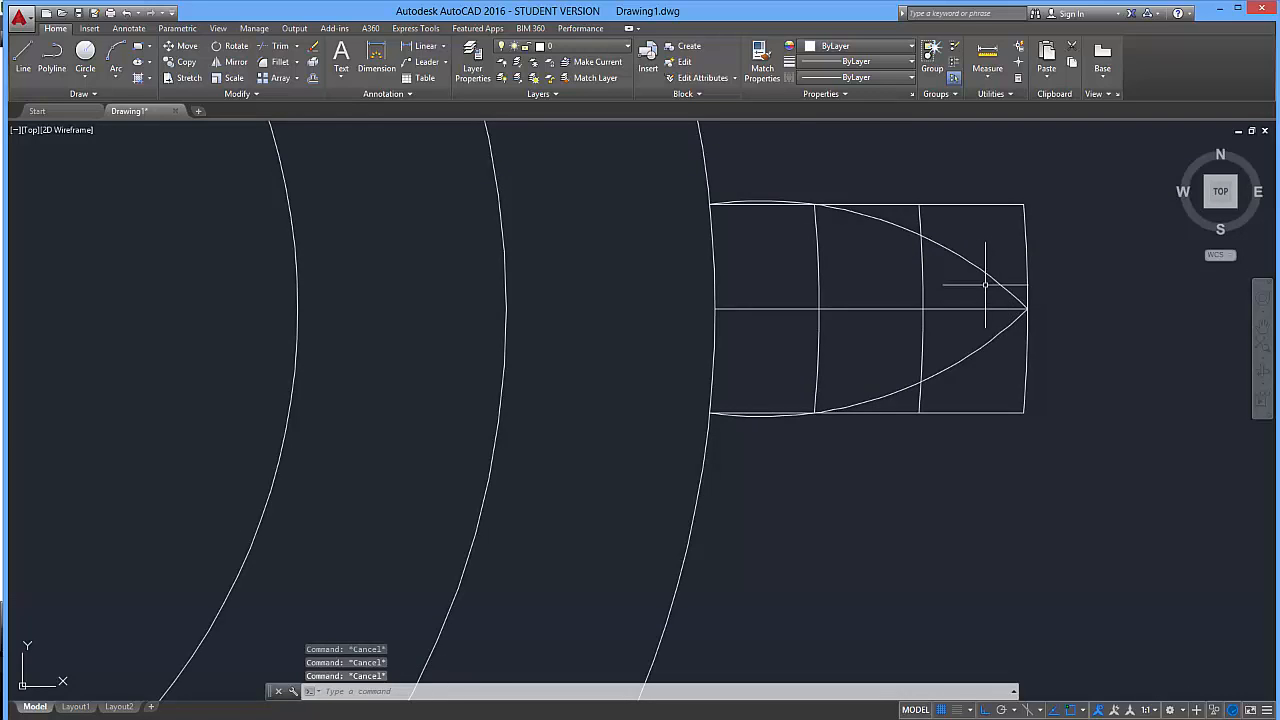
scroll(985, 285, "up", 2)
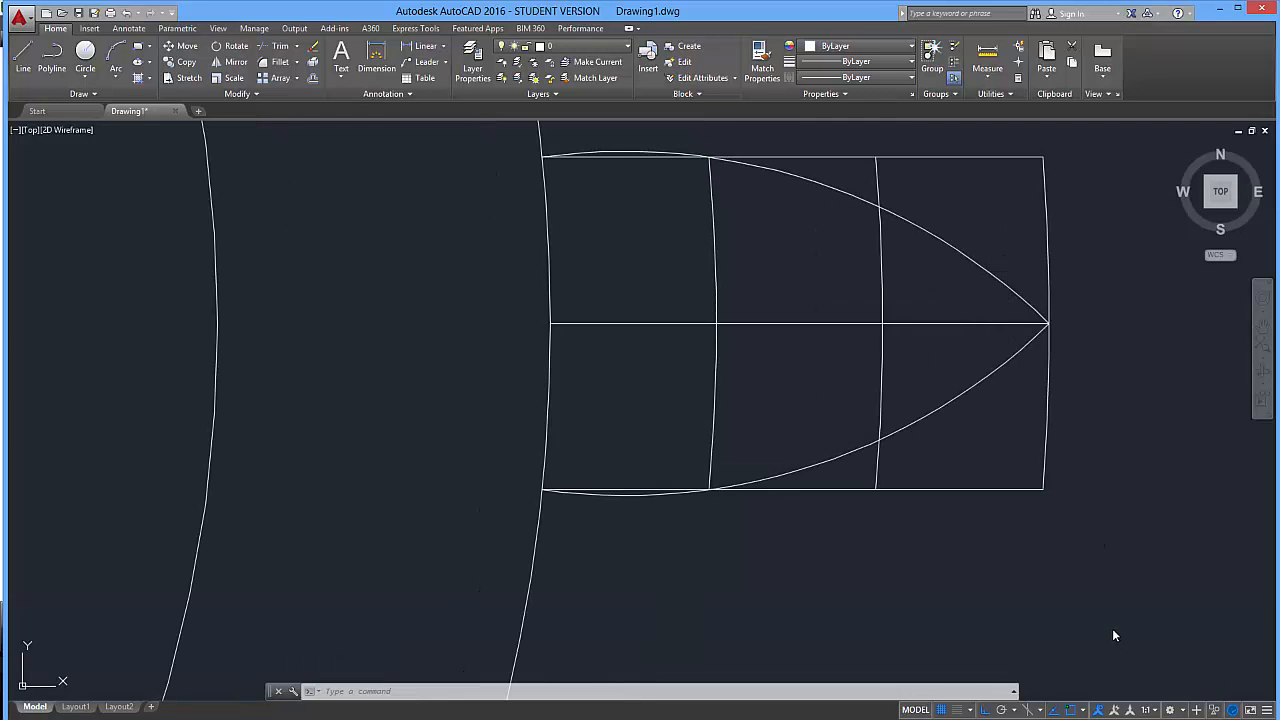
scroll(1114, 630, "down", 2)
key("Escape")
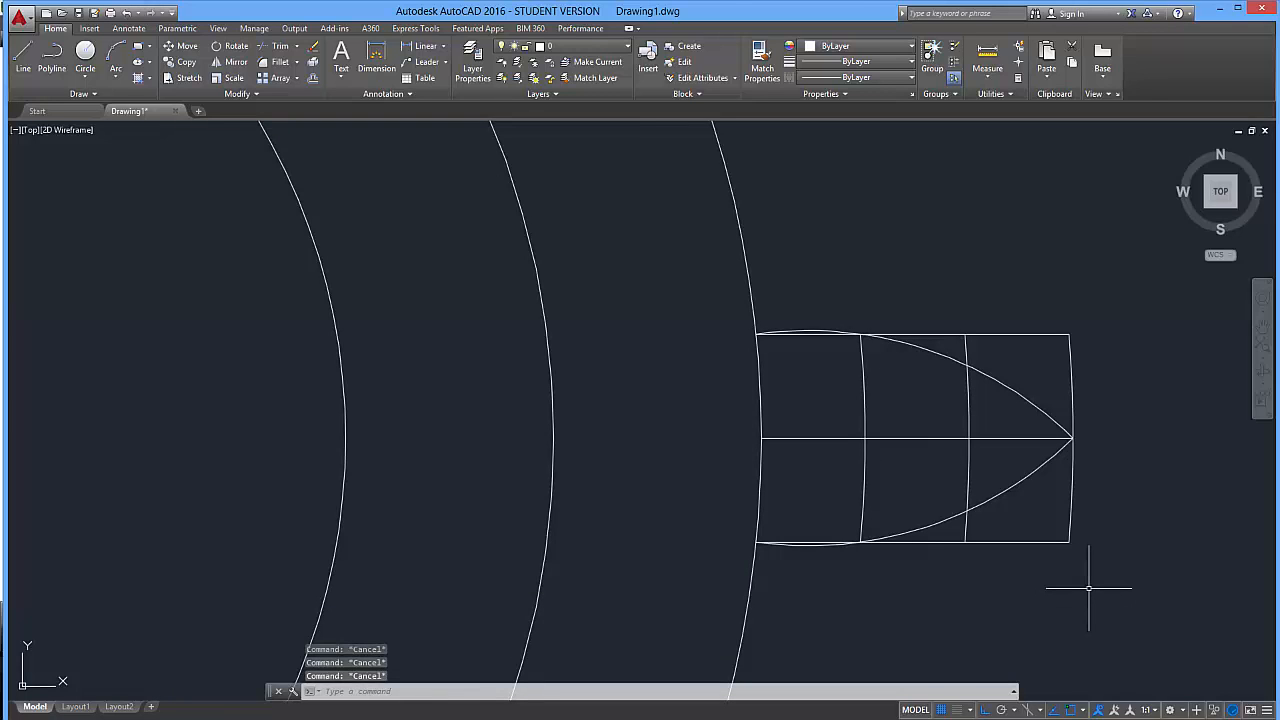
Using the tab geometry and outer circle as cutting edges, trim both inner cross arcs inside the upper curve and the end arc's upper half
key("Return")
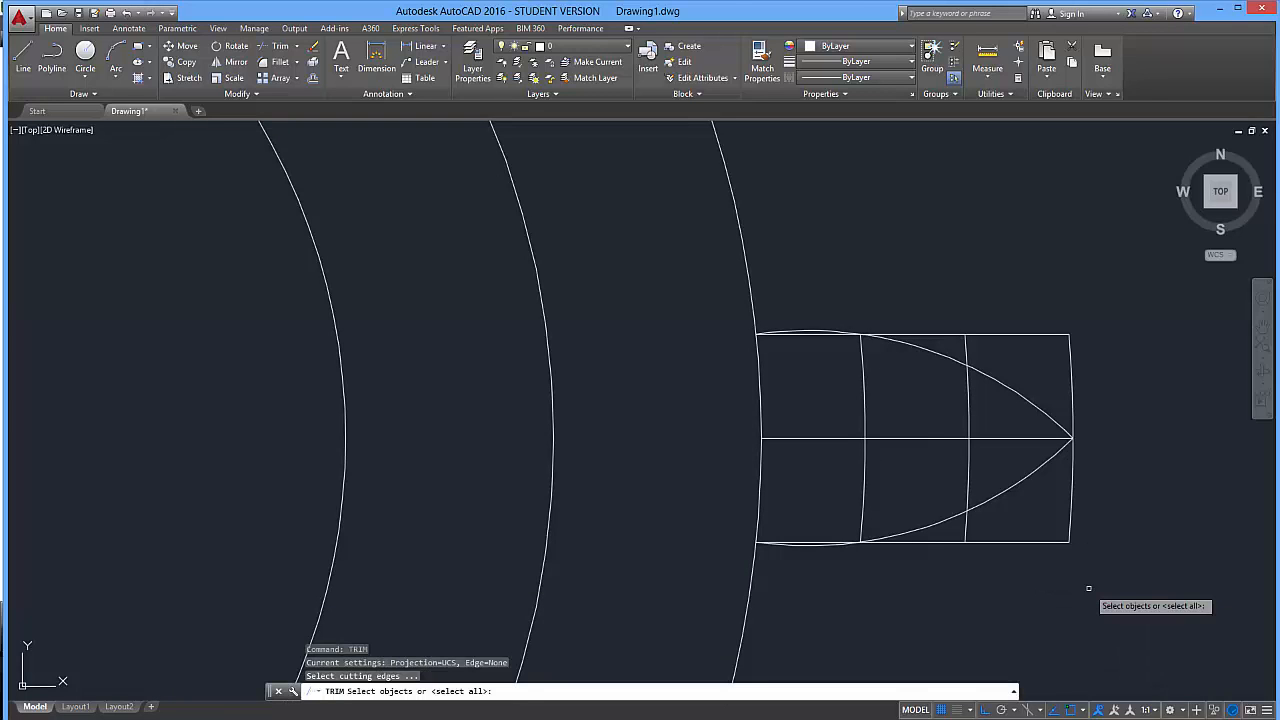
left_click(1086, 651)
left_click(677, 280)
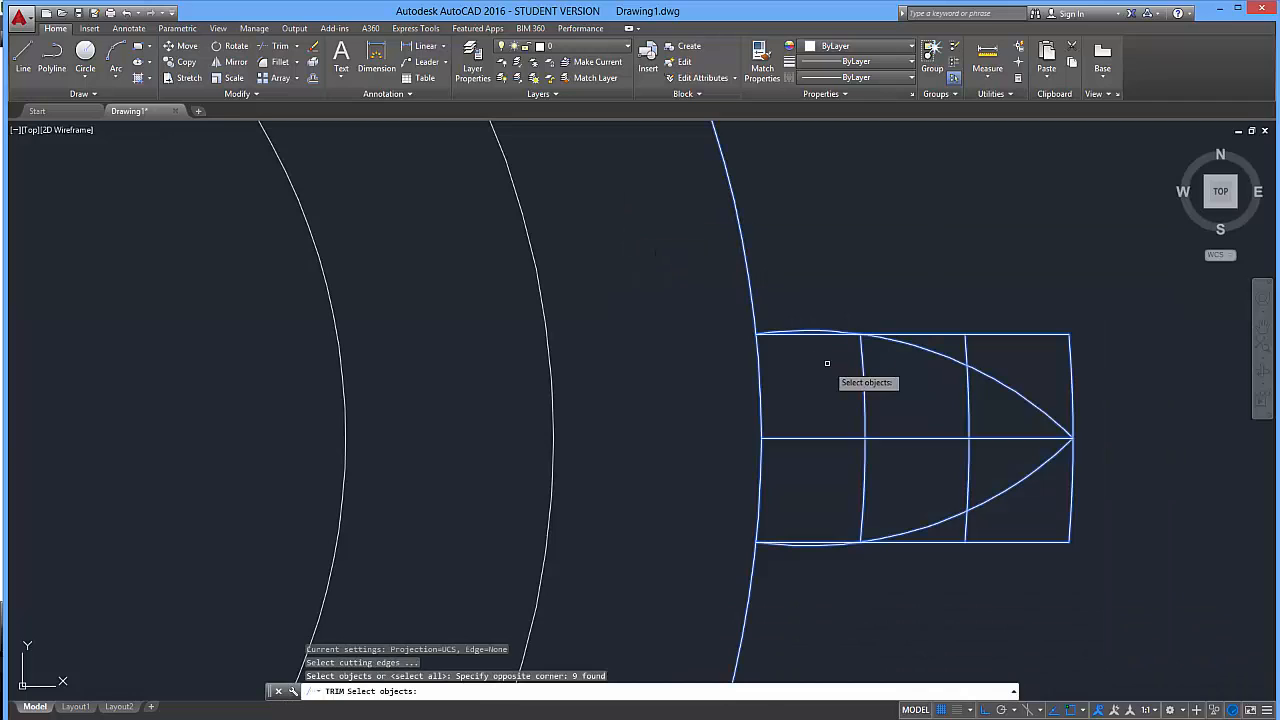
left_click(863, 412)
left_click(970, 405)
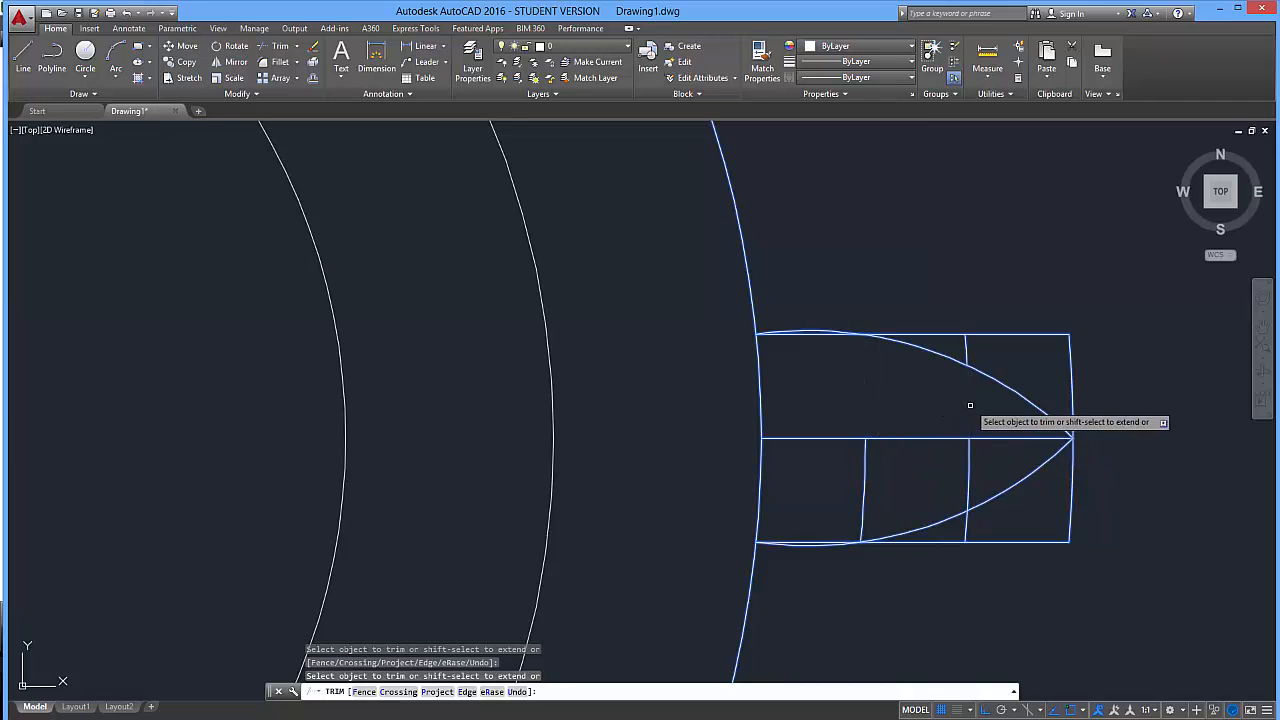
left_click(1069, 368)
Trim the lower line's outer end, the outer cross arc inside the lower curve and the centre line's inner third
left_click(1103, 566)
left_click(1033, 503)
left_click(995, 469)
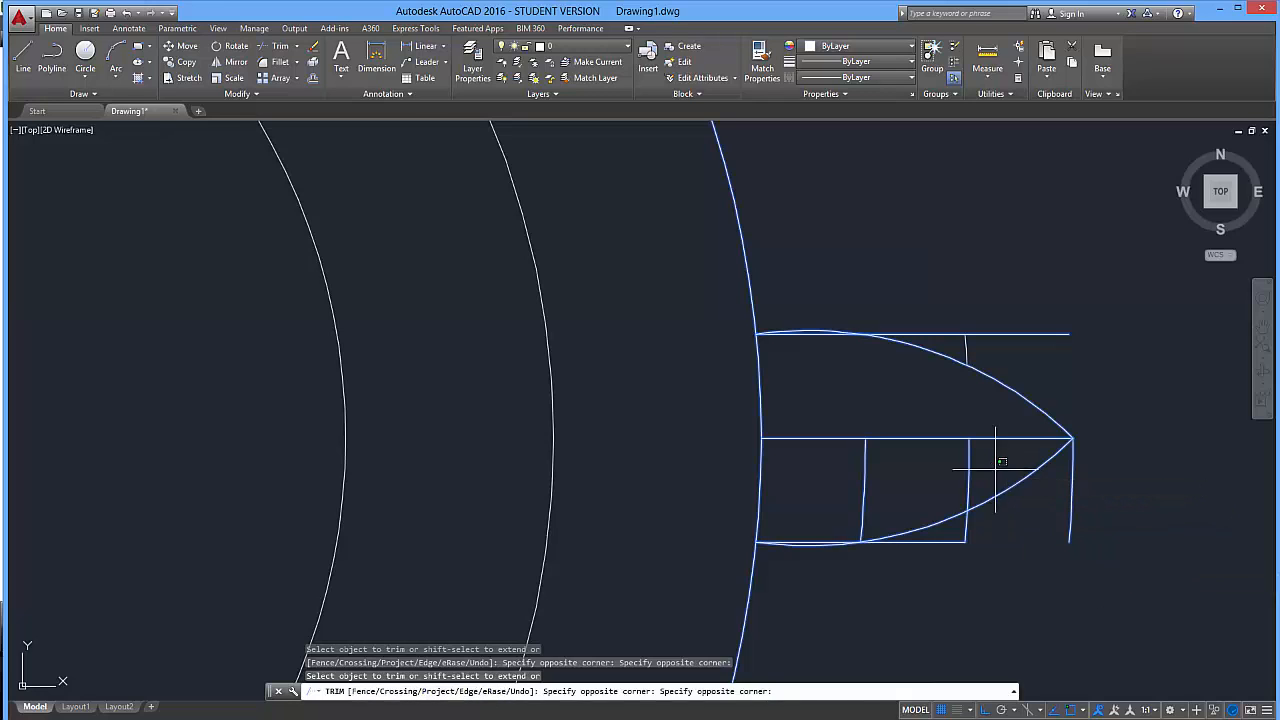
left_click(863, 409)
left_click(900, 486)
left_click(823, 400)
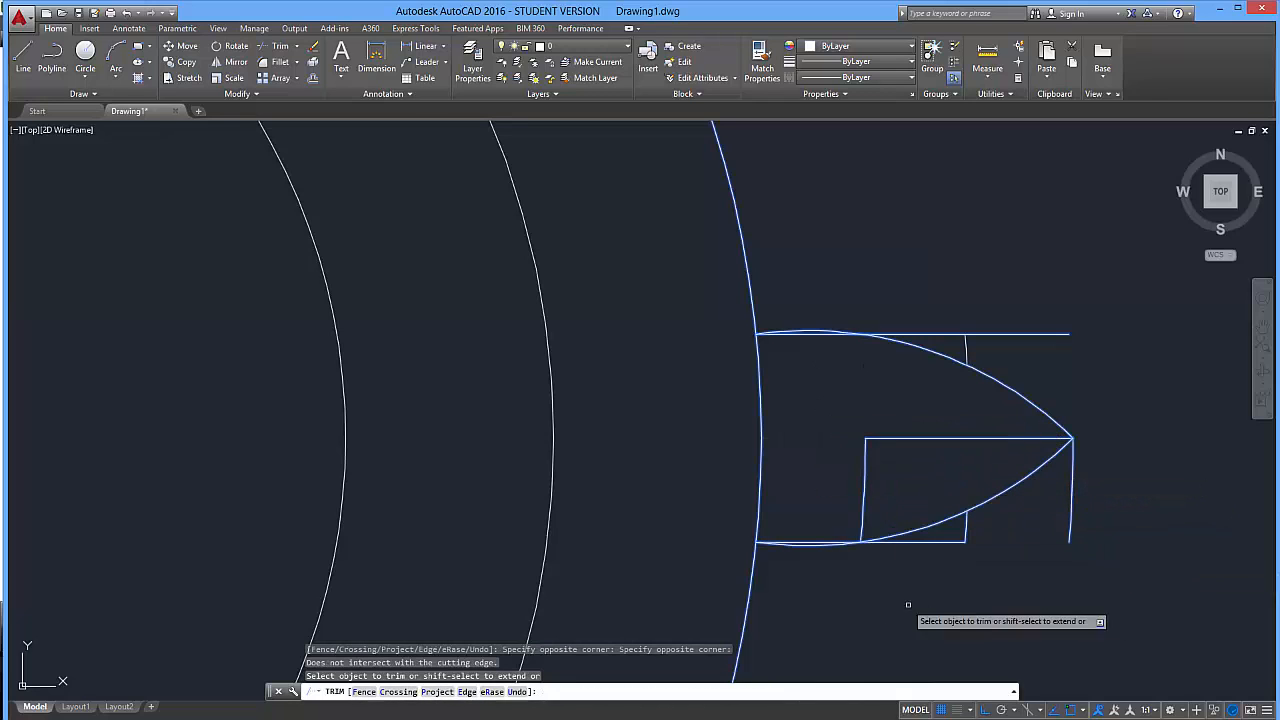
Trim the lower curve's bulge beyond the lower line and the lower line's segment between the two cross arcs
left_click(814, 543)
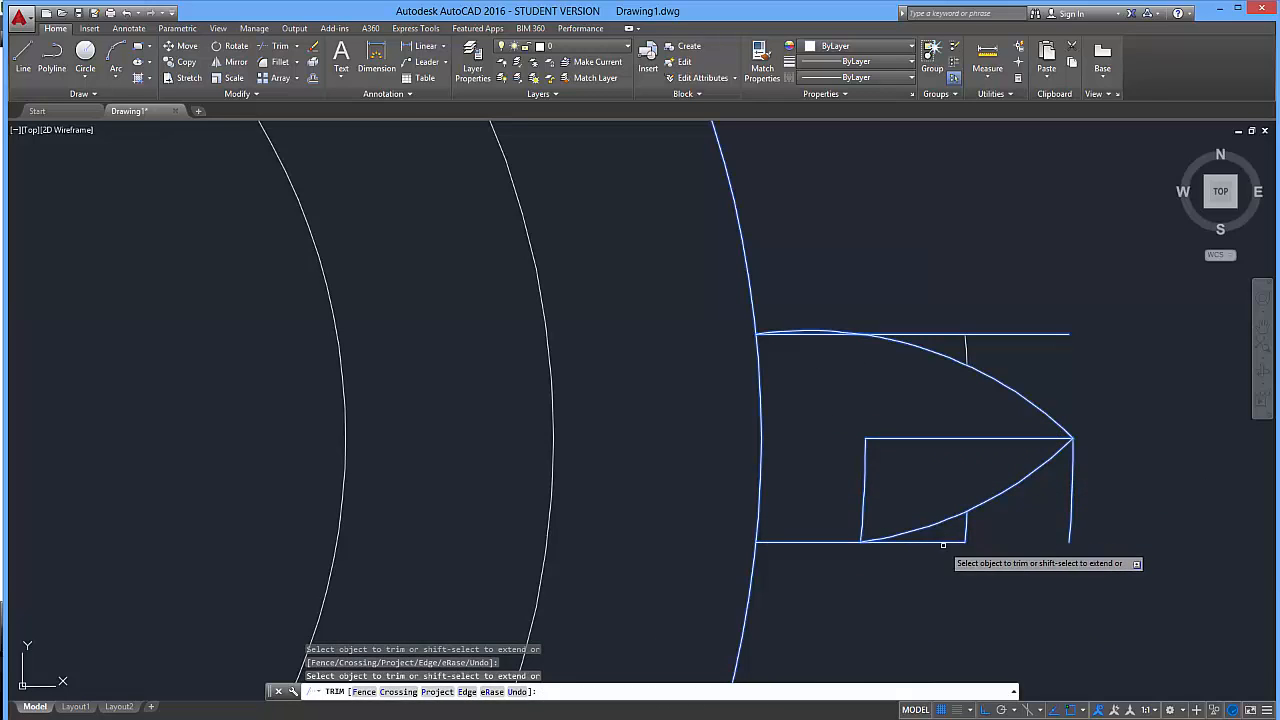
left_click(944, 546)
left_click(948, 541)
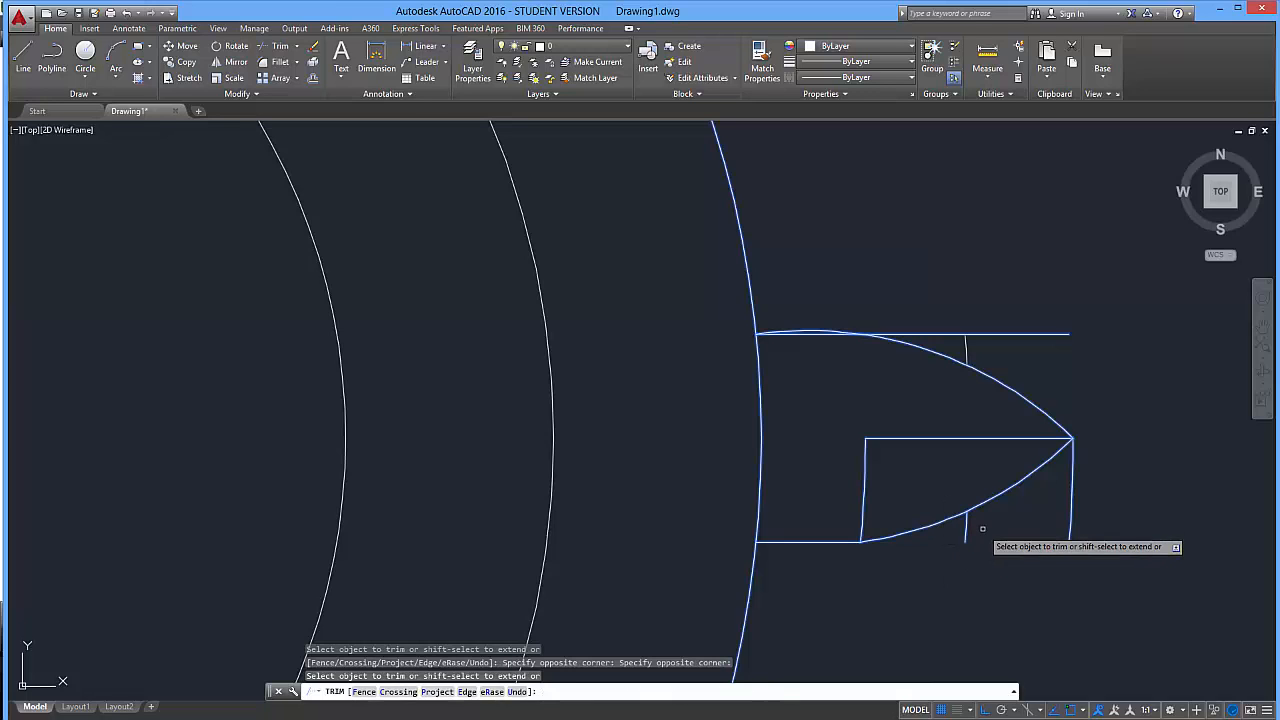
key("Escape")
key("Escape")
key("Escape")
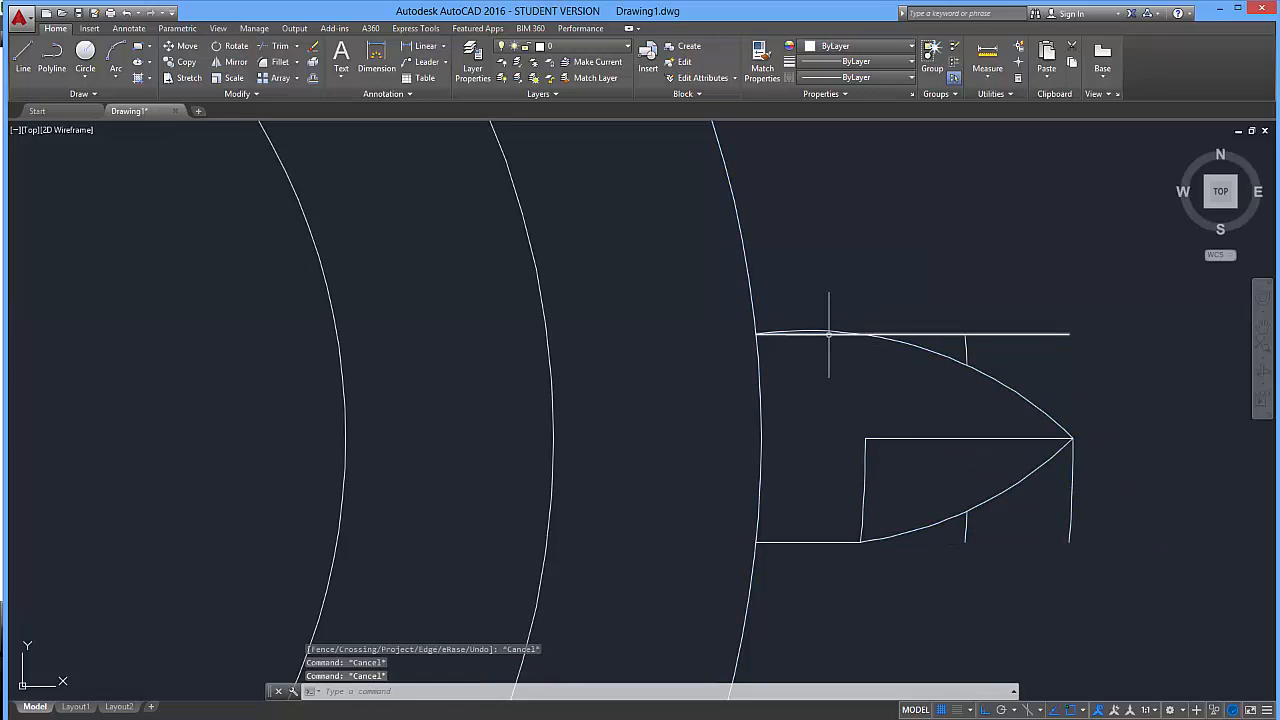
Erase the tab's upper line, the outer cross arc's upper stub, the rest of the centre line and the inner cross arc
left_click(828, 334)
key("Delete")
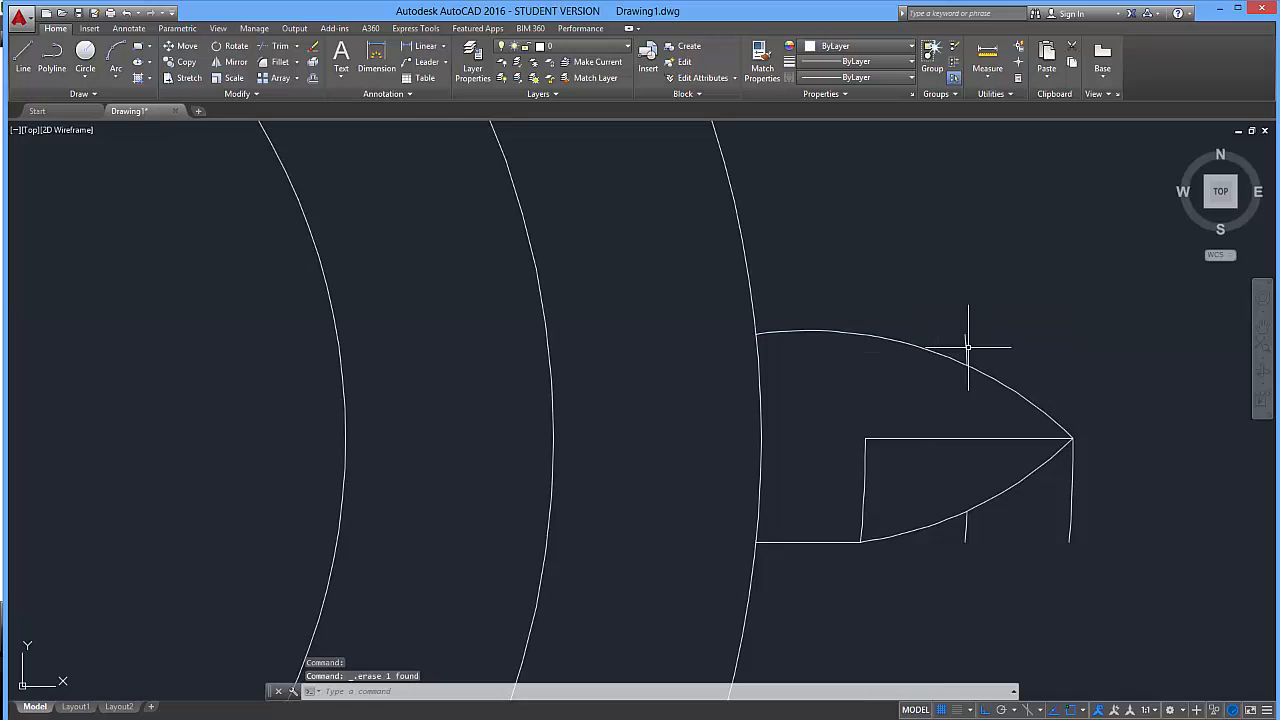
left_click(915, 440)
key("Delete")
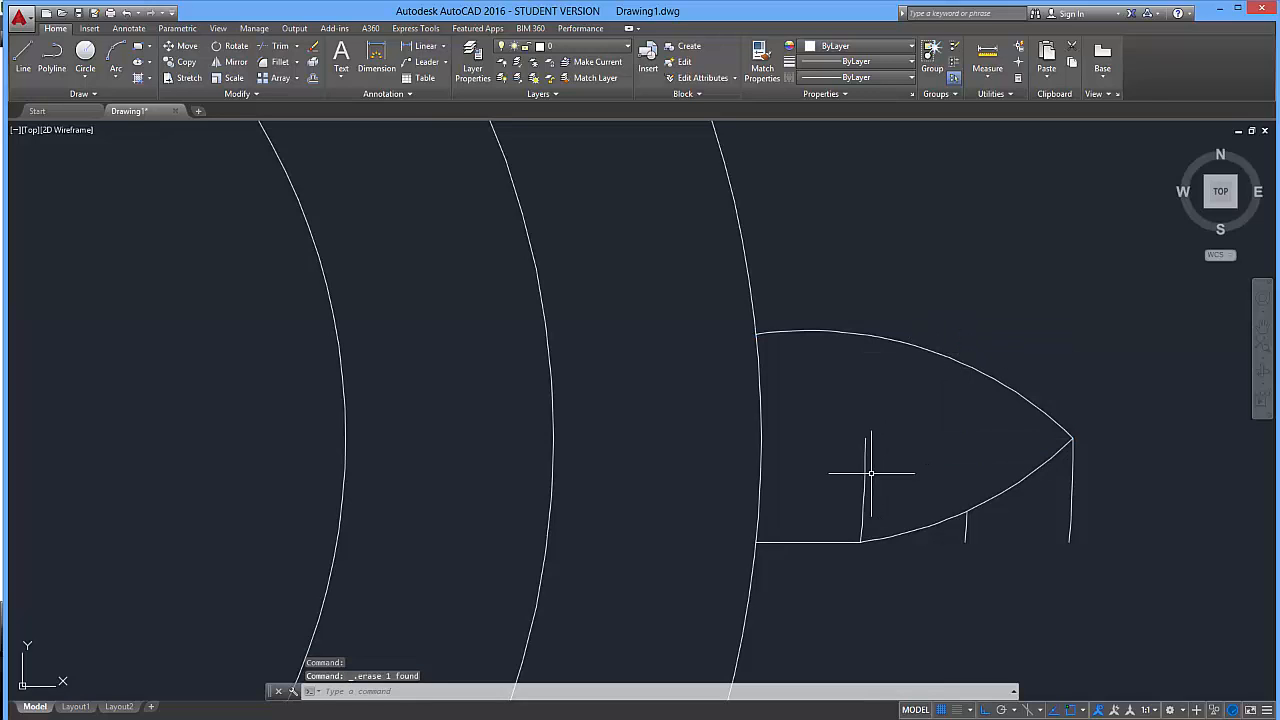
left_click(863, 486)
key("Delete")
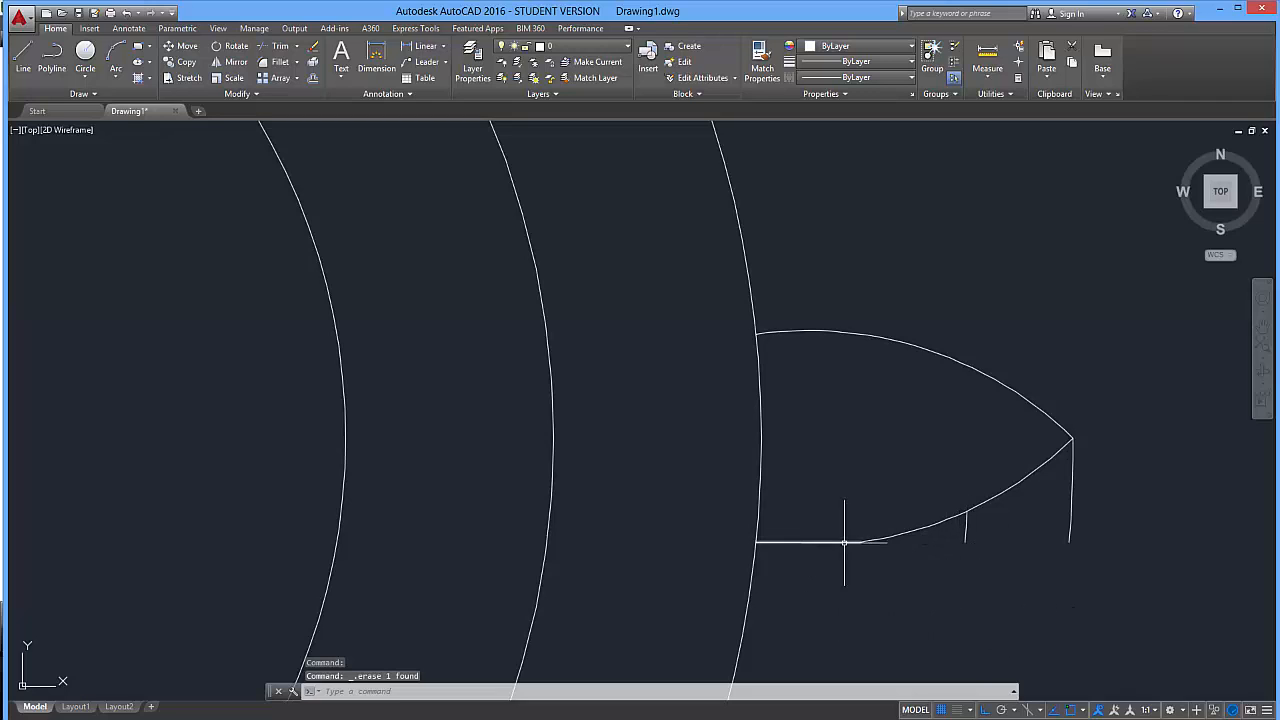
Undo the erasures and the whole trim on the tab's construction grid
key("ctrl+z")
key("ctrl+z")
key("ctrl+z")
key("ctrl+z")
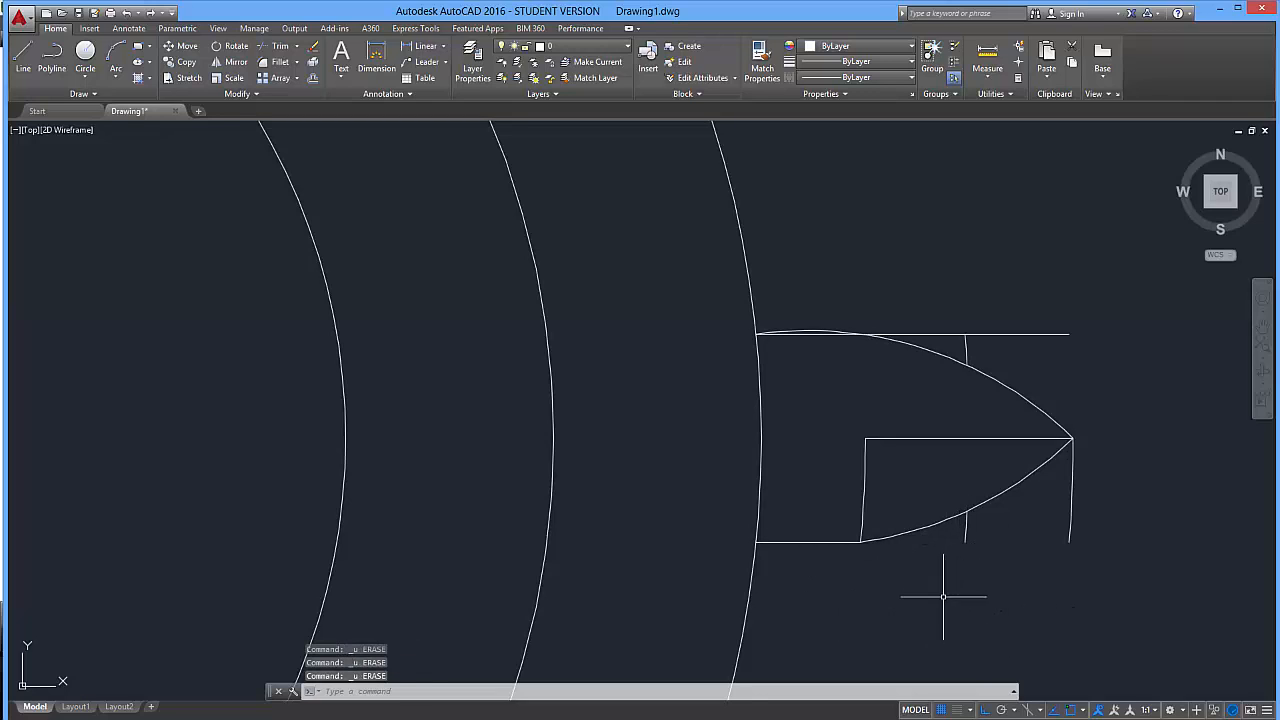
Erase the tab's upper and lower lines, centre line, both cross arcs and end arc, keeping only the two curves
left_click(823, 541)
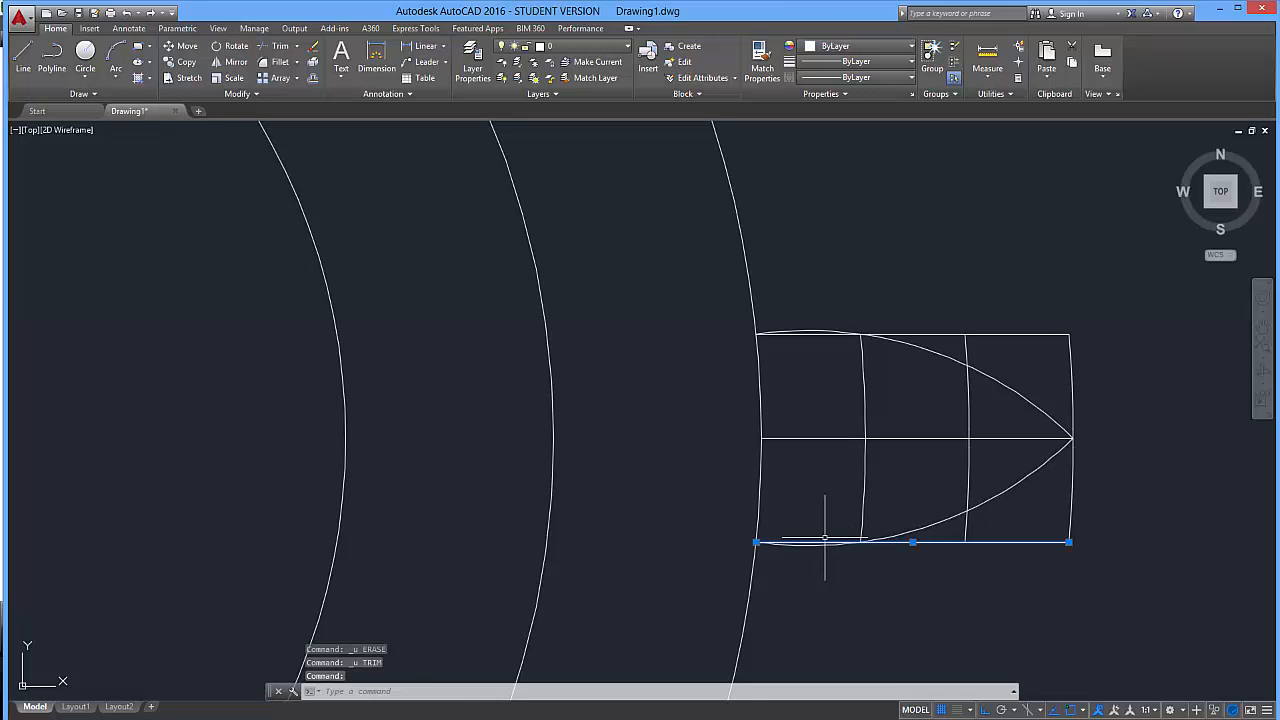
key("Delete")
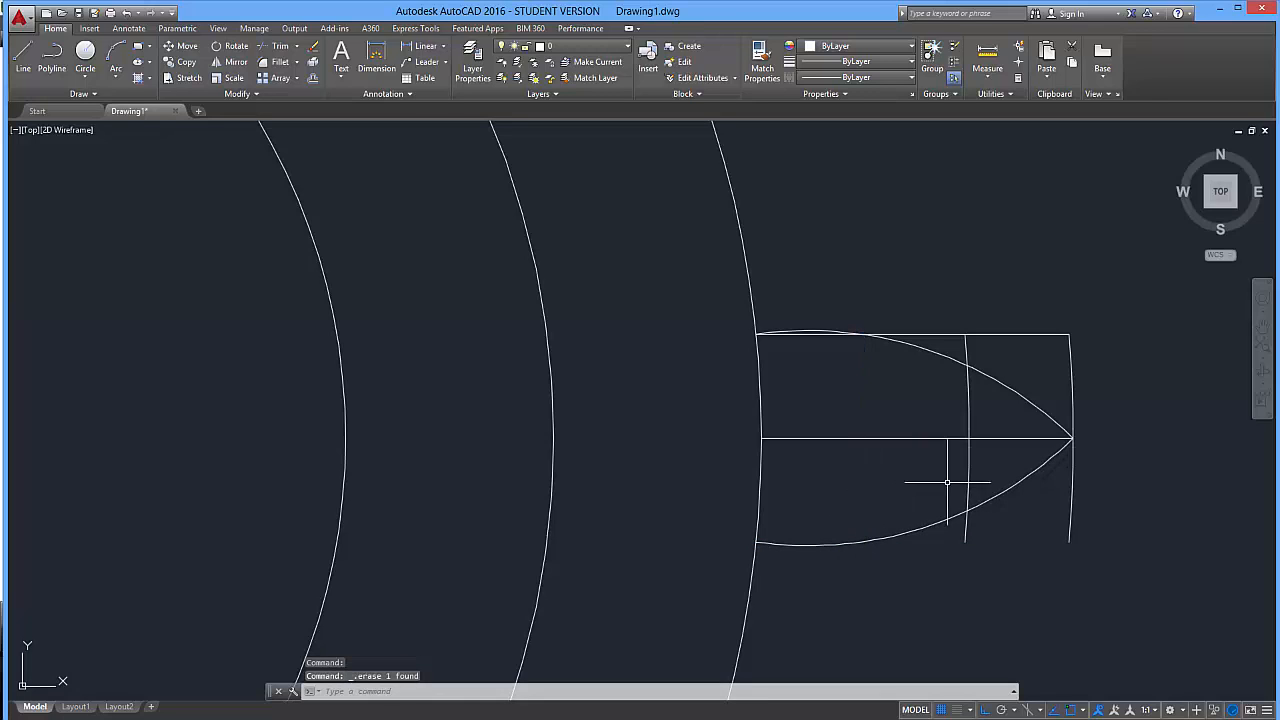
left_click(965, 476)
key("Delete")
left_click(1071, 514)
key("Delete")
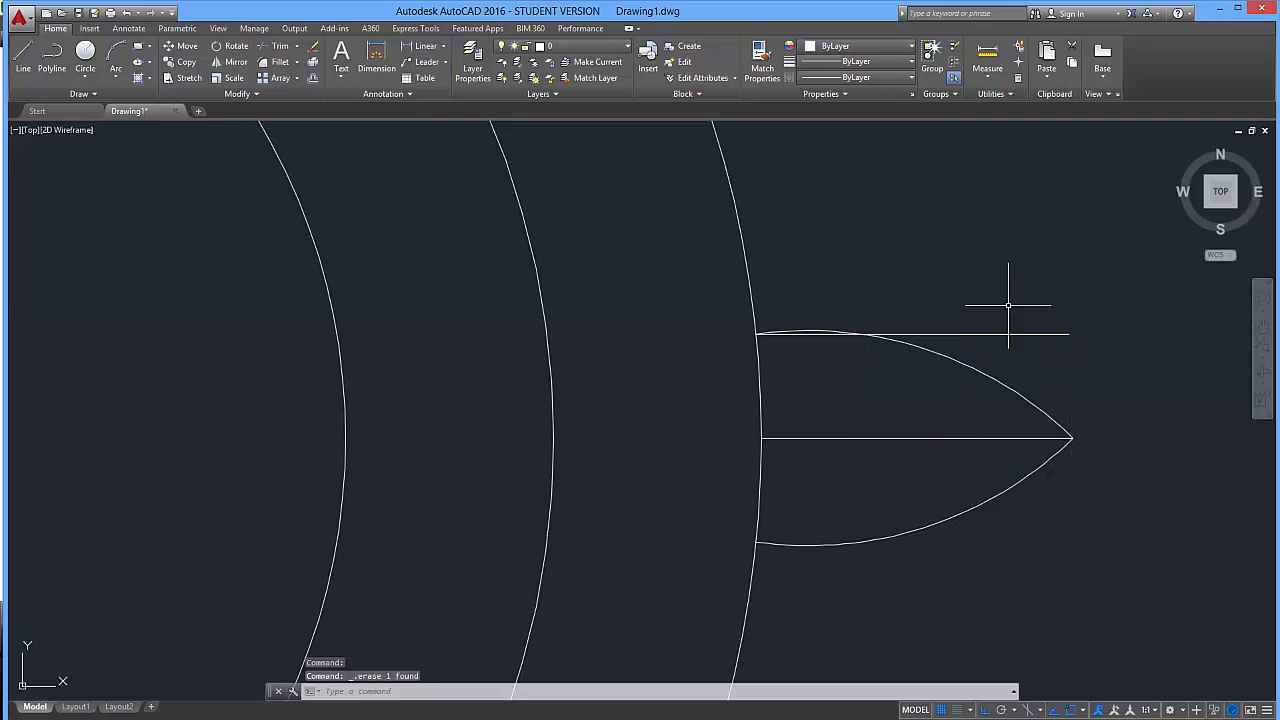
left_click(990, 333)
key("Delete")
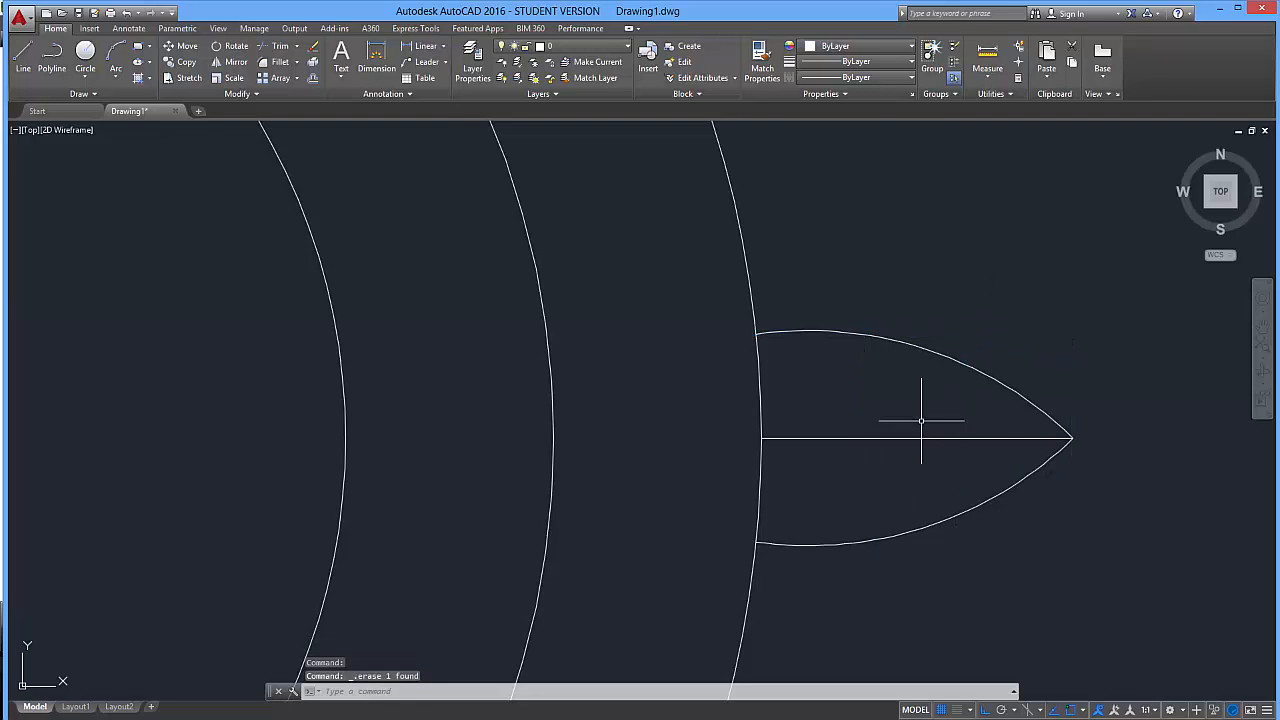
scroll(925, 525, "down", 6)
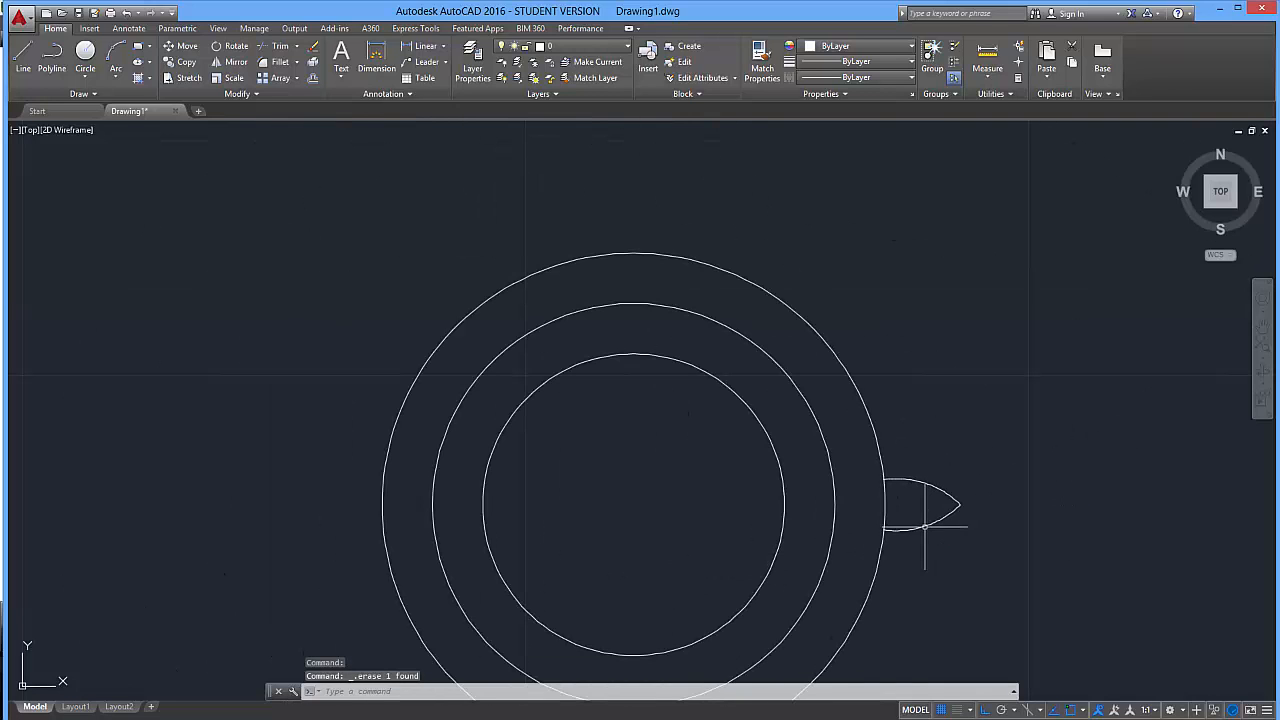
scroll(889, 596, "up", 2)
middle_click_drag(945, 575, 1018, 496)
scroll(1011, 497, "down", 2)
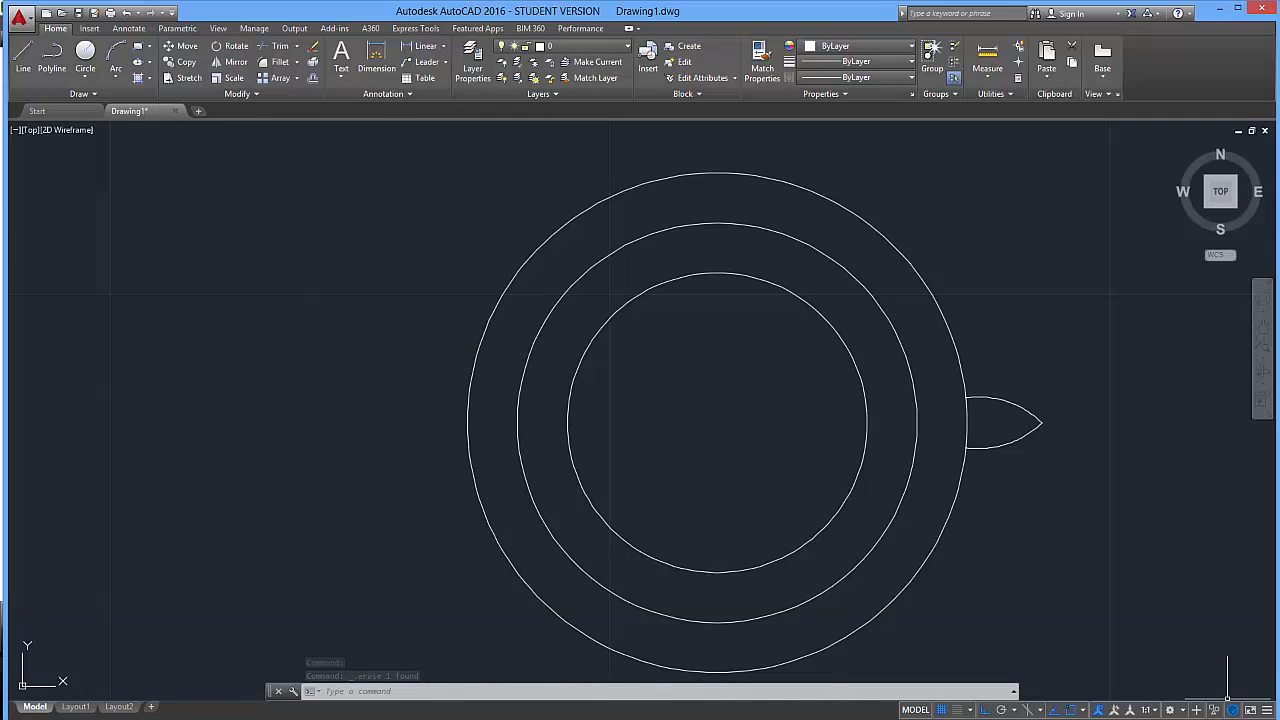
Undo the last polar array command
key("Escape")
key("Escape")
key("ctrl+z")
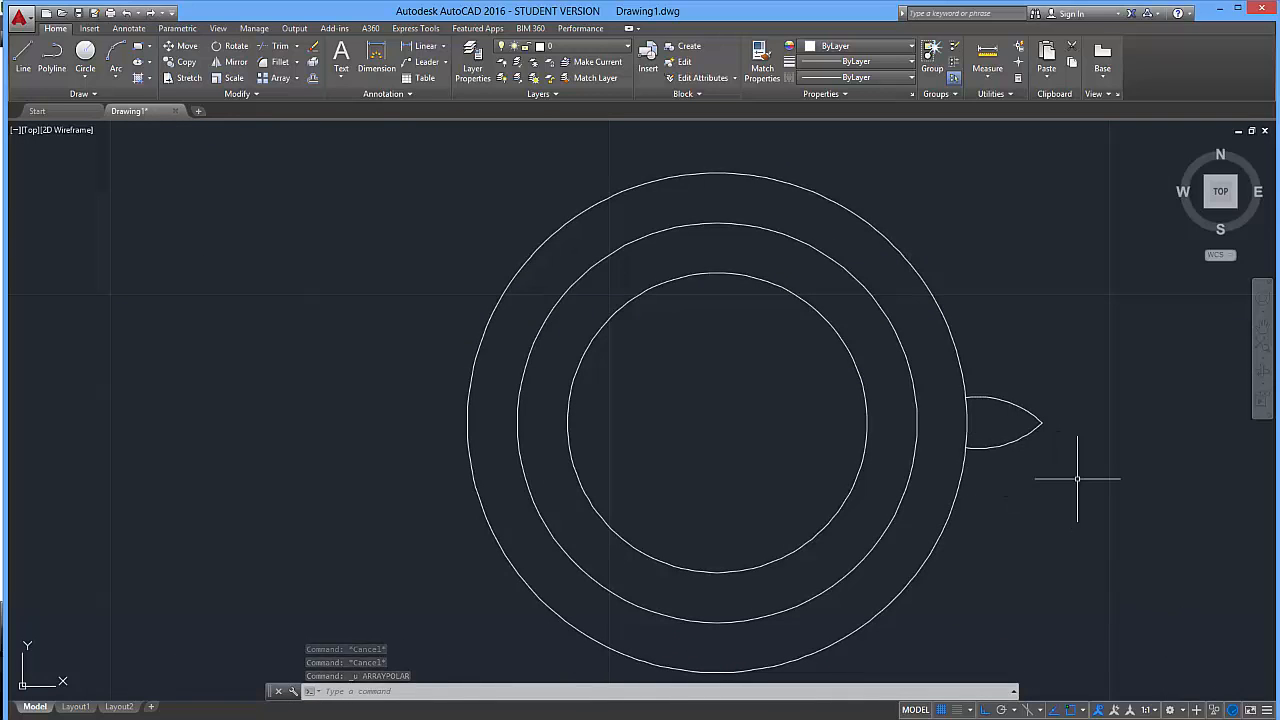
key("Escape")
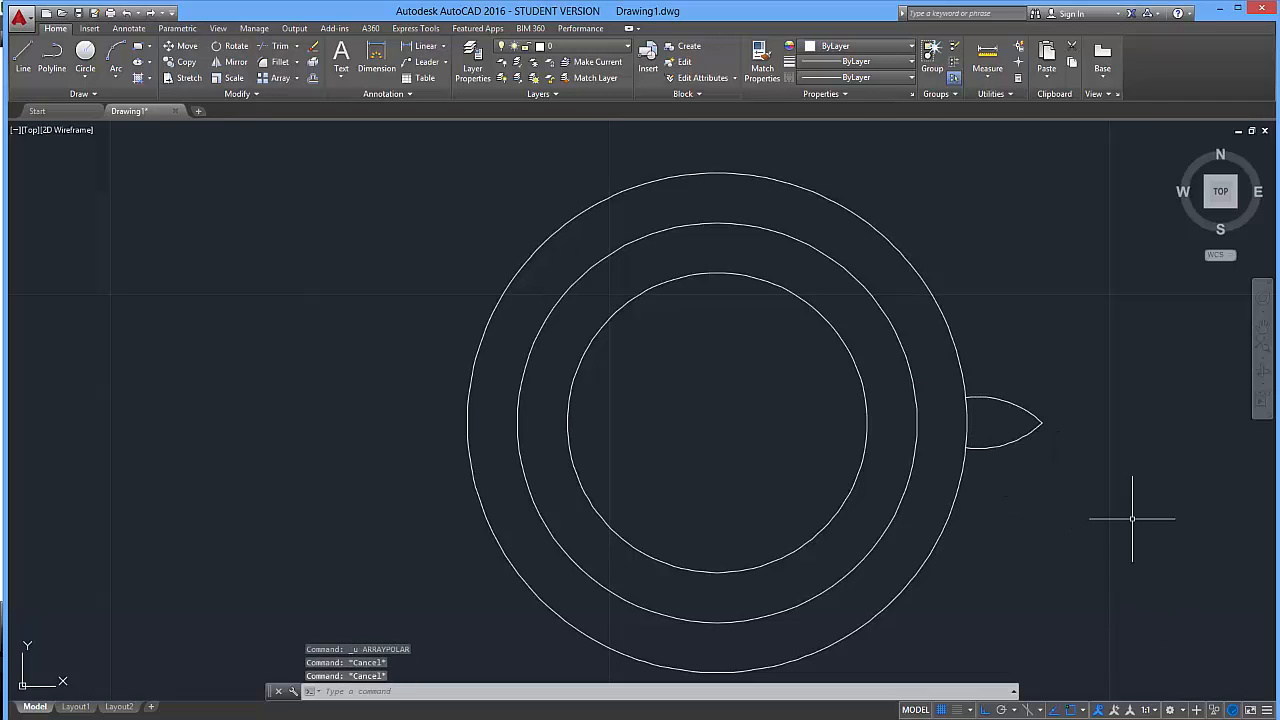
Create a polar array of the two tab curves around the common centre of the circles
type("y")
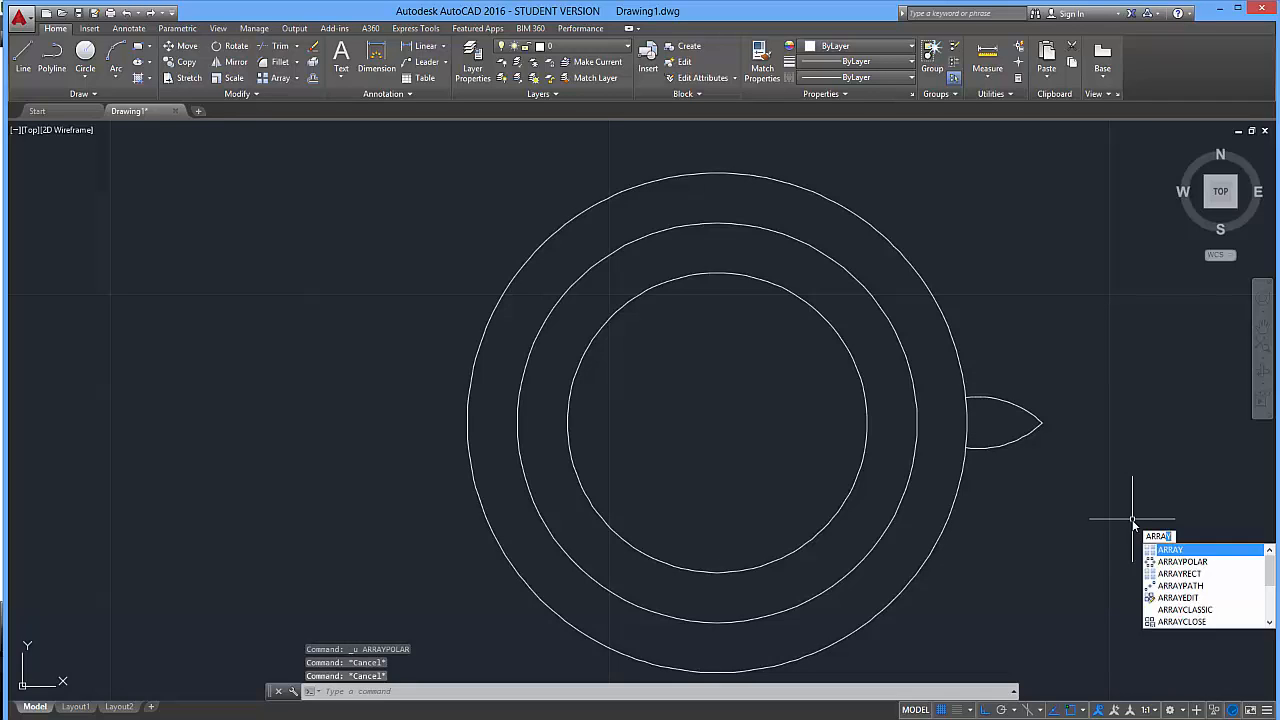
left_click(1190, 562)
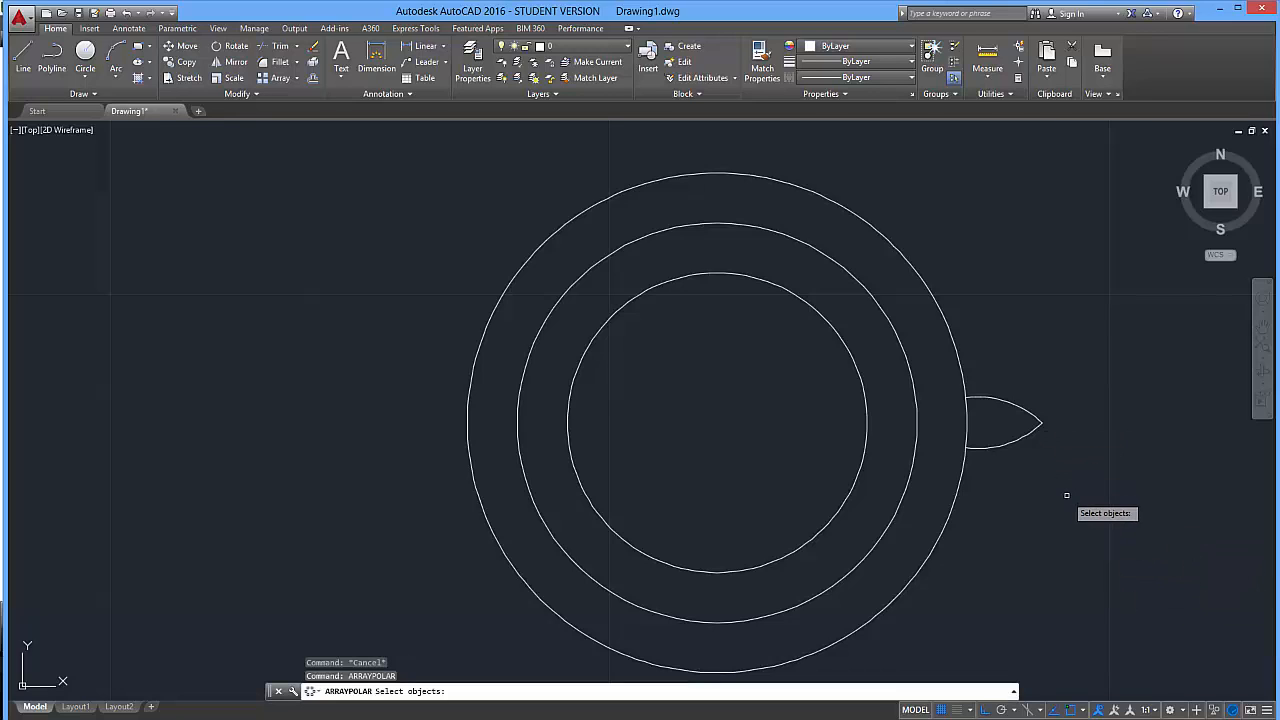
left_click(994, 349)
key("Return")
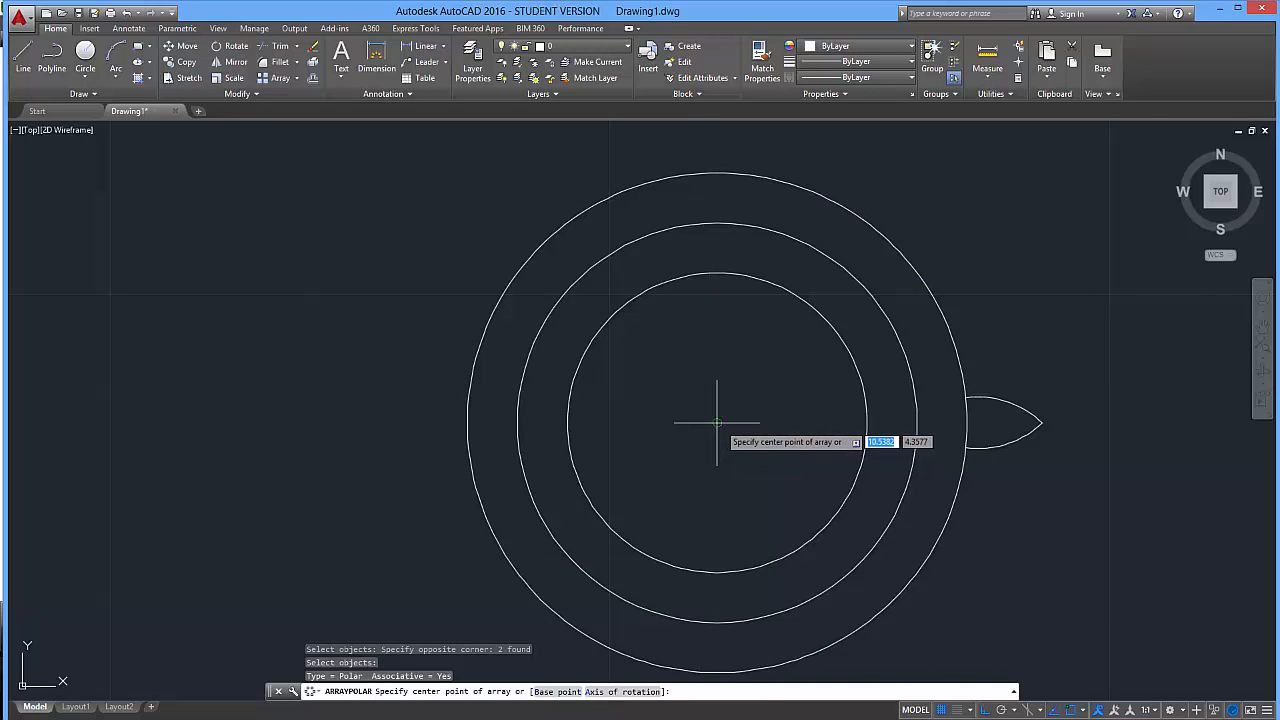
left_click(1084, 711)
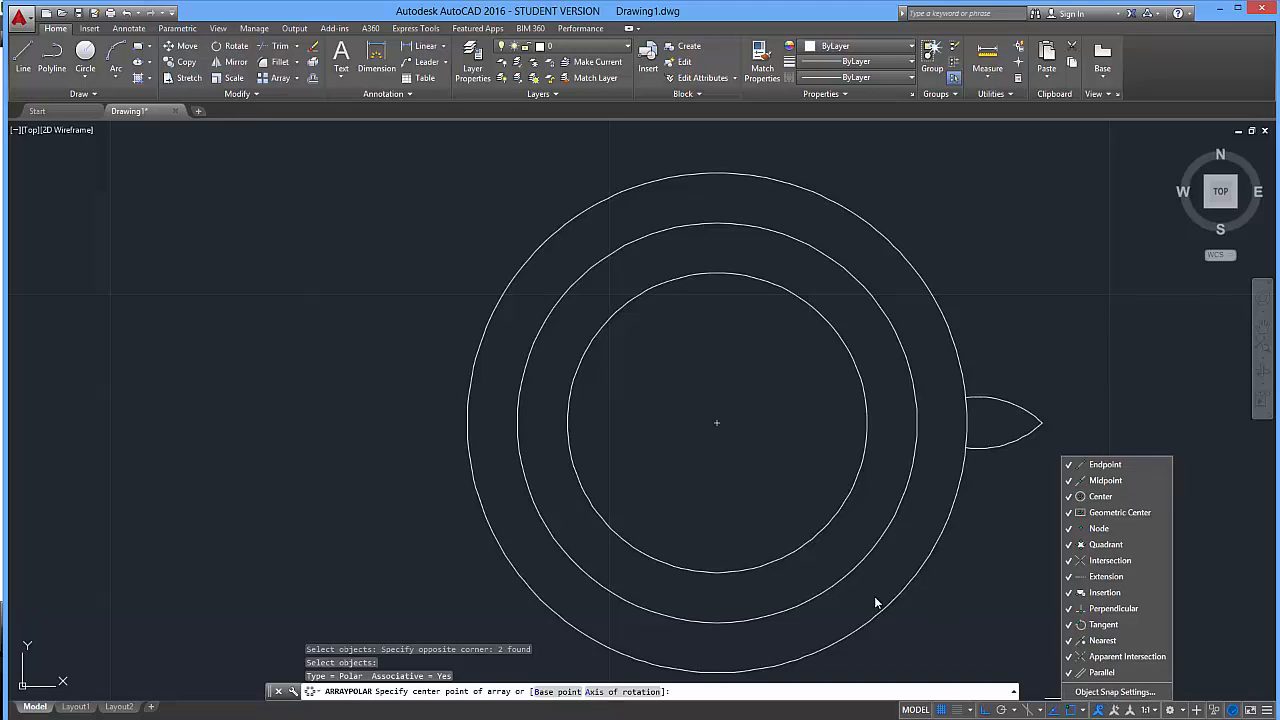
left_click(716, 423)
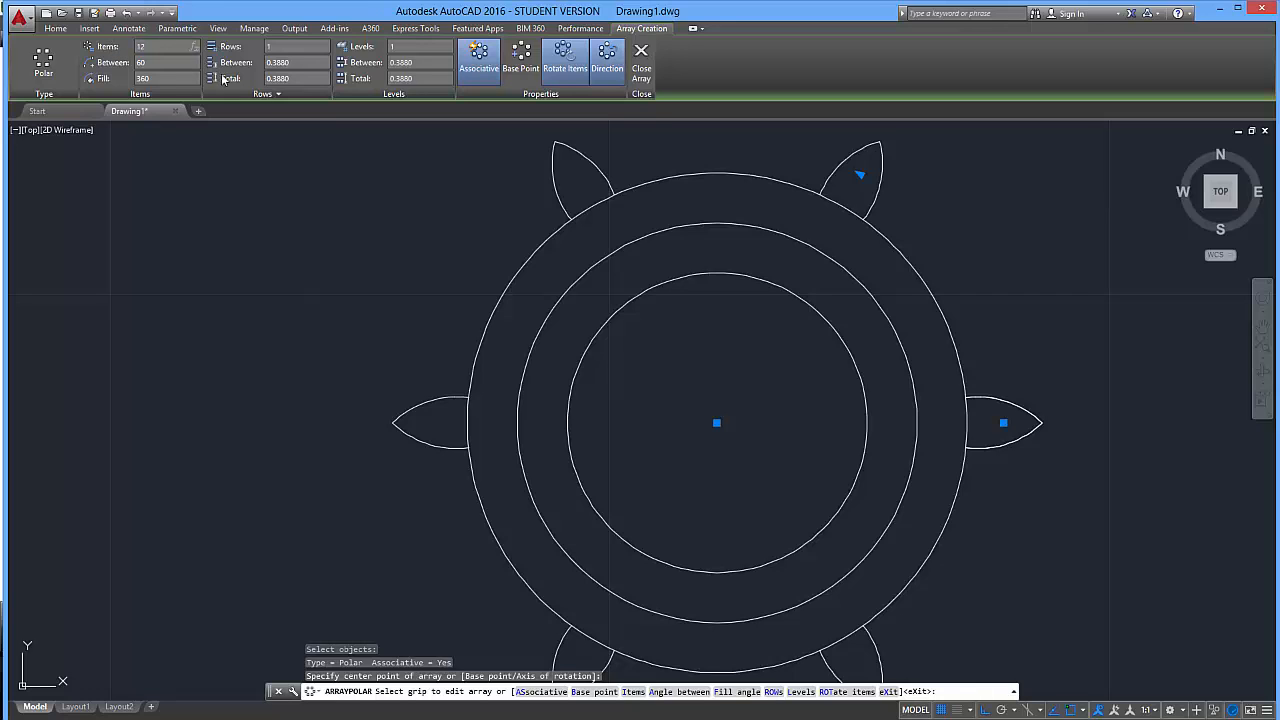
Set the polar array to 12 items over 360 degrees and finish it
key("Return")
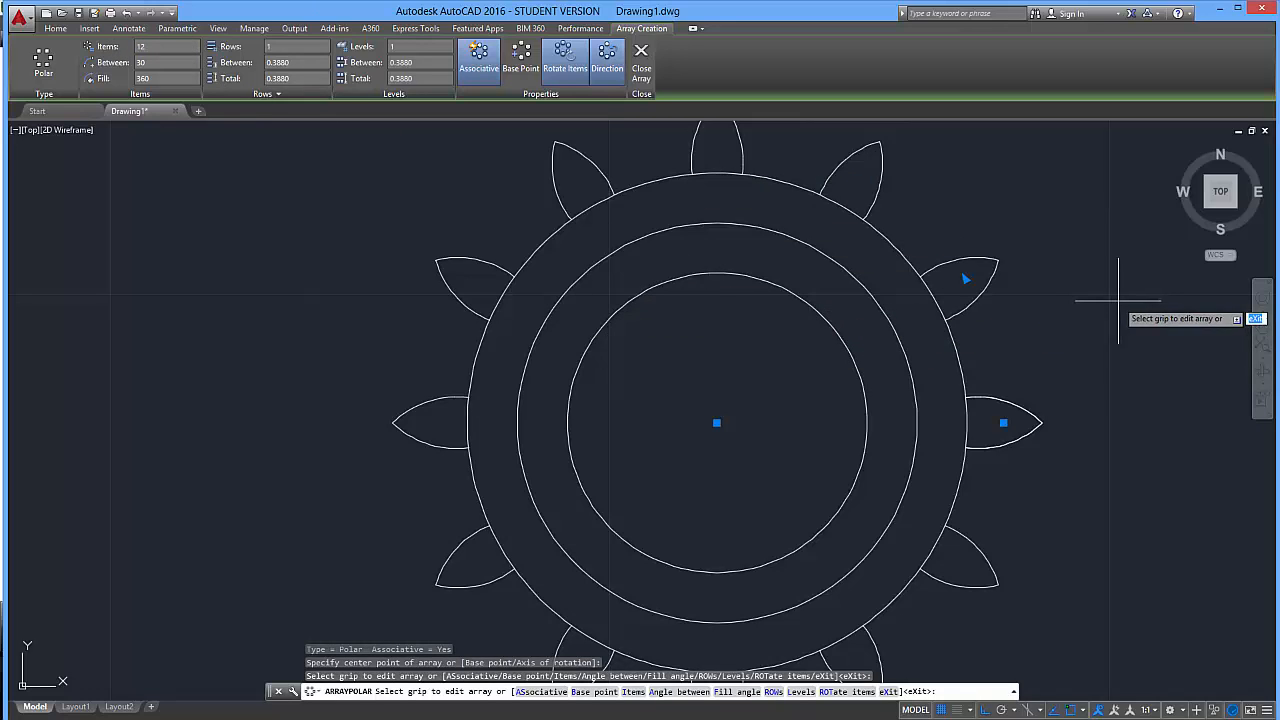
key("Return")
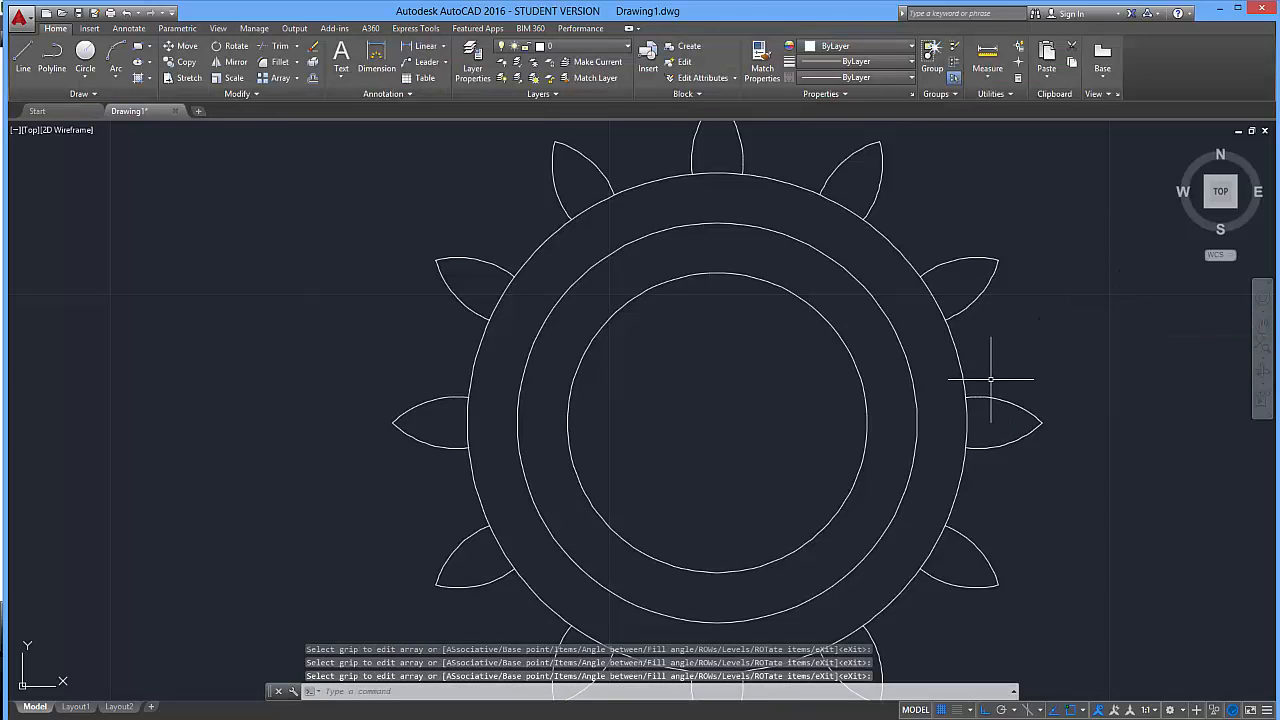
key("Escape")
key("Escape")
key("Escape")
In a tilted 3D view, press-pull the tab at the ring's front right to a height of 0.5
scroll(968, 432, "up", 2)
scroll(965, 440, "down", 4)
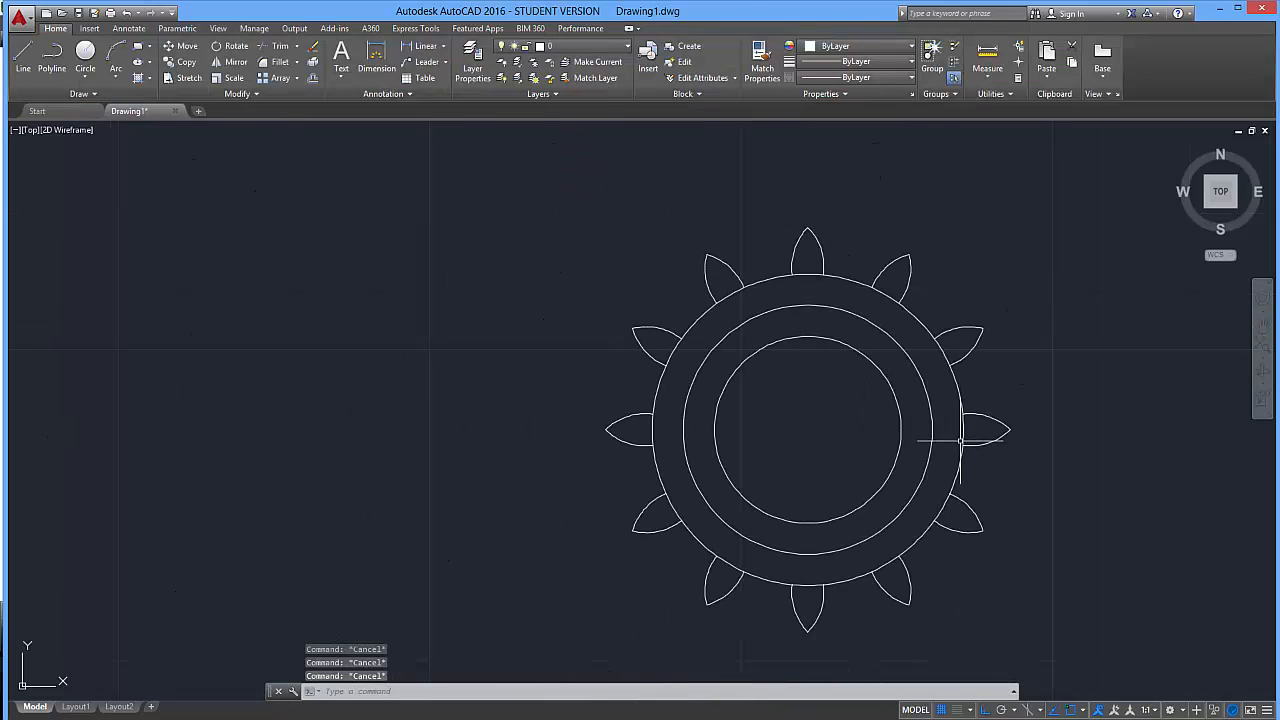
middle_click_drag(1080, 512, 895, 336, "shift")
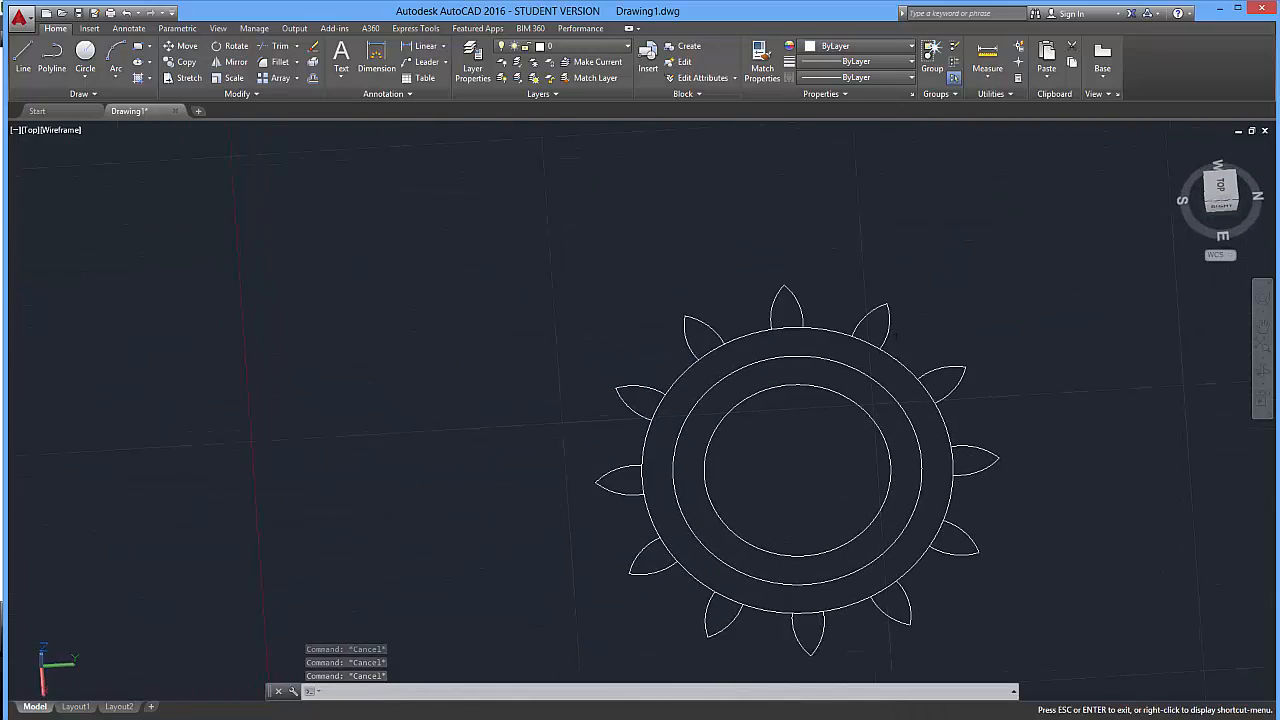
left_click(1220, 188)
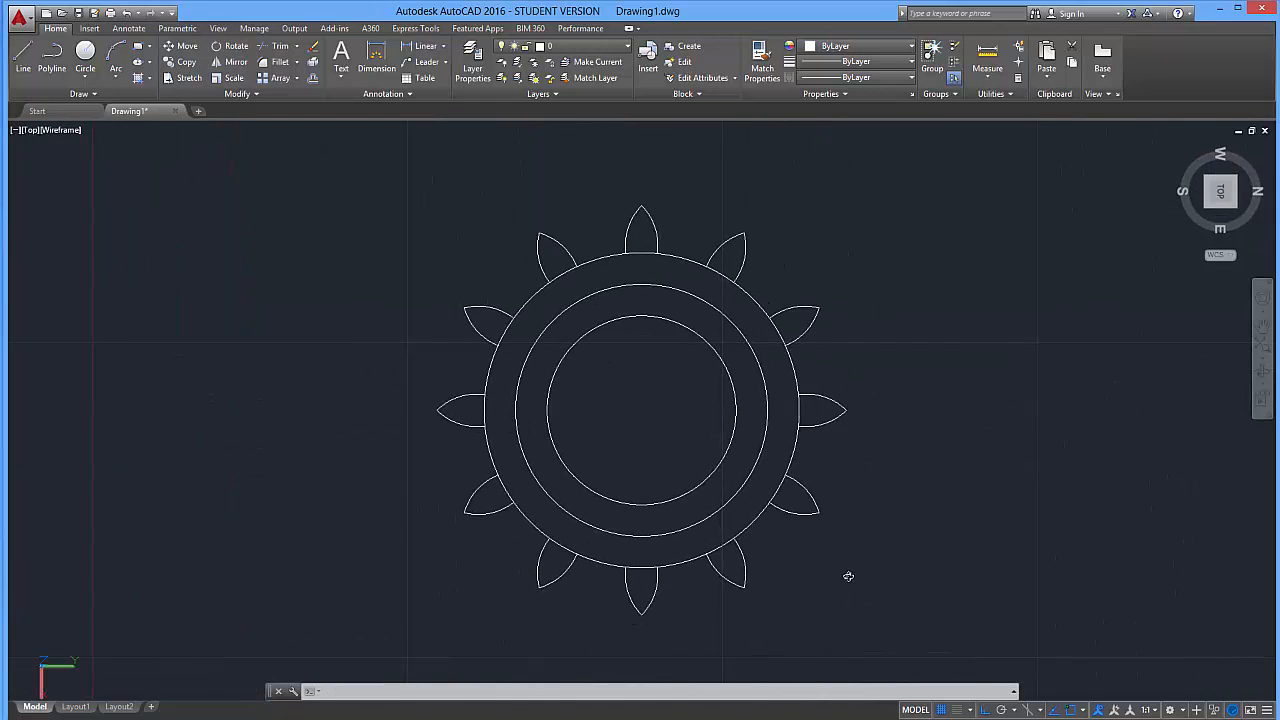
middle_click_drag(846, 577, 884, 445, "shift")
scroll(766, 486, "up", 6)
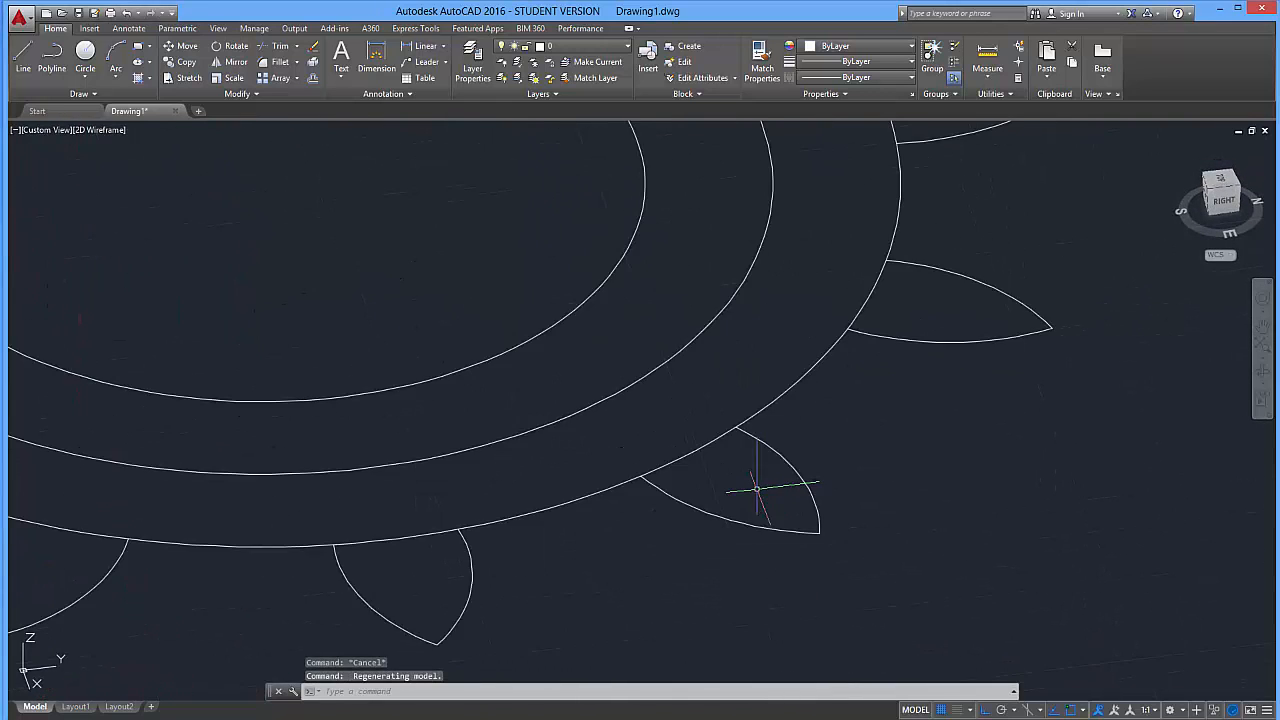
scroll(762, 489, "down", 4)
type("RESSPULL")
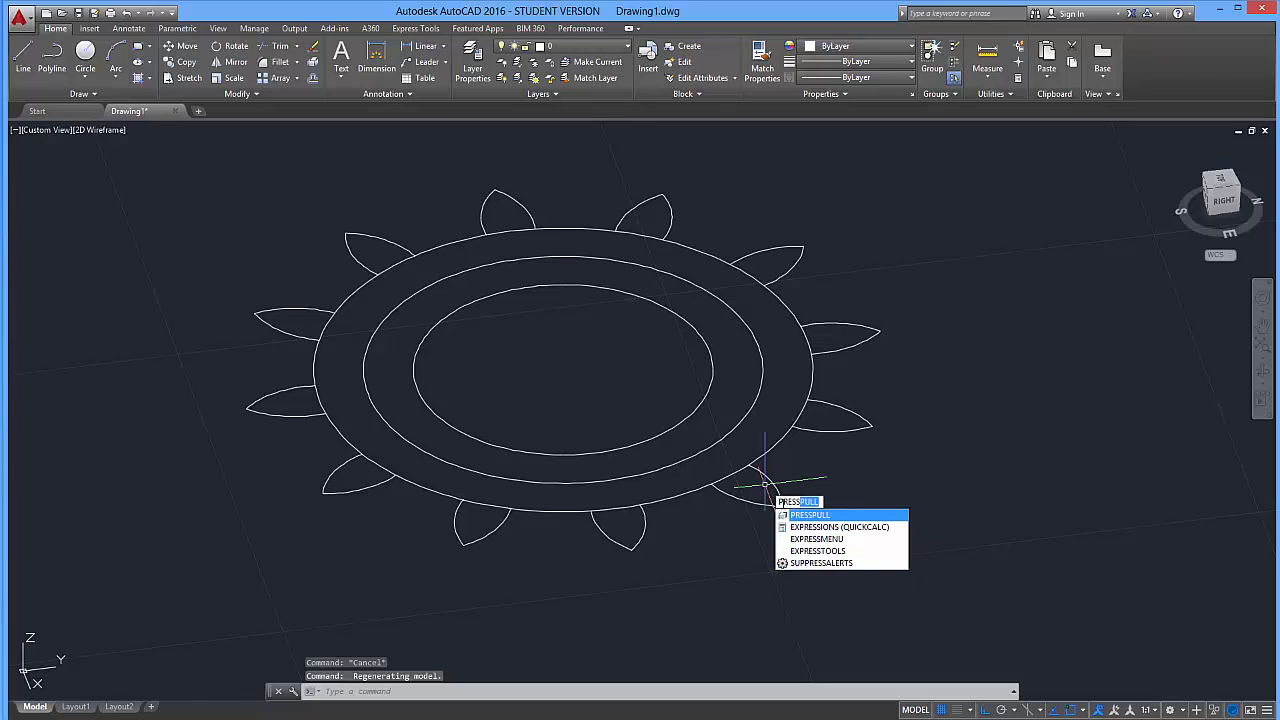
key("Return")
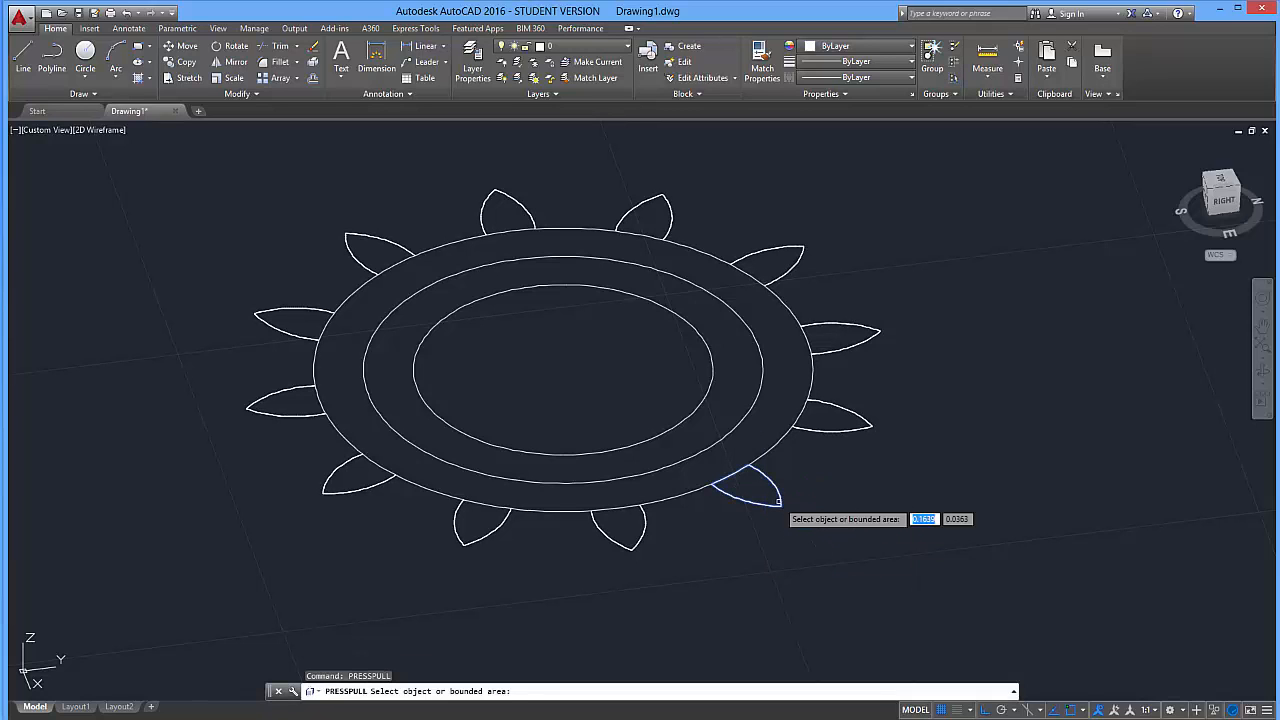
left_click(779, 502)
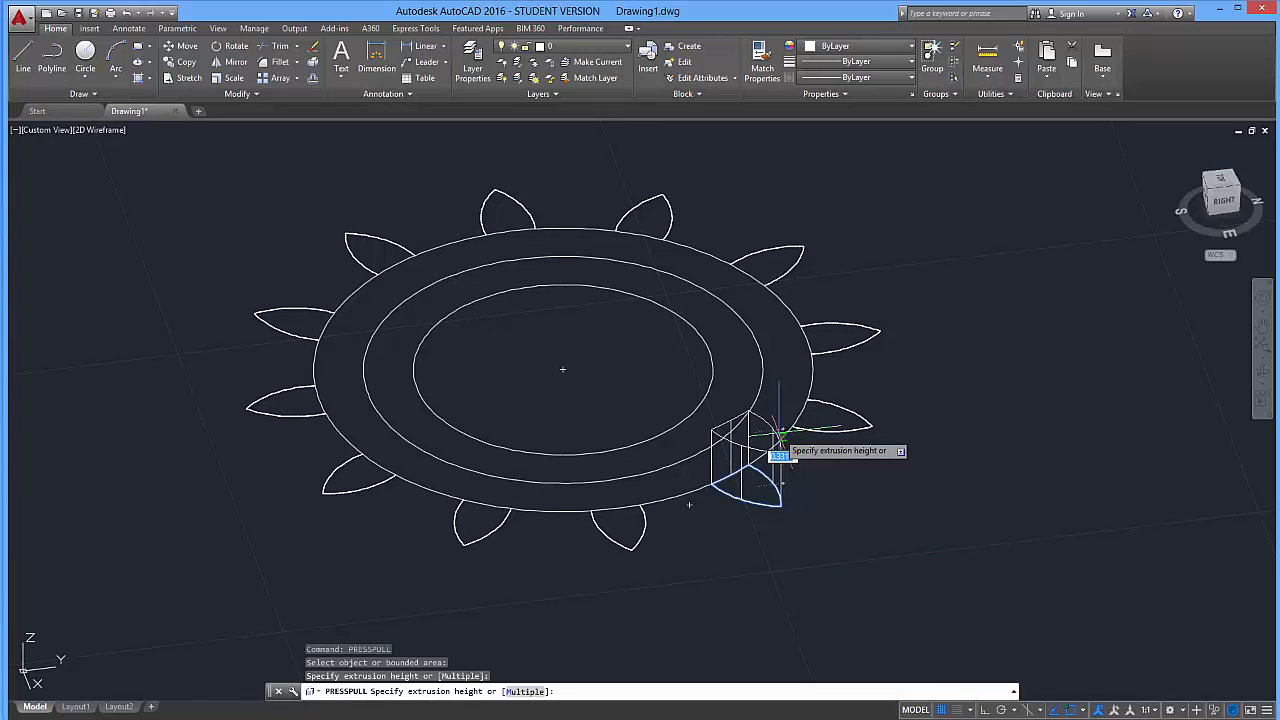
type(".5")
key("Return")
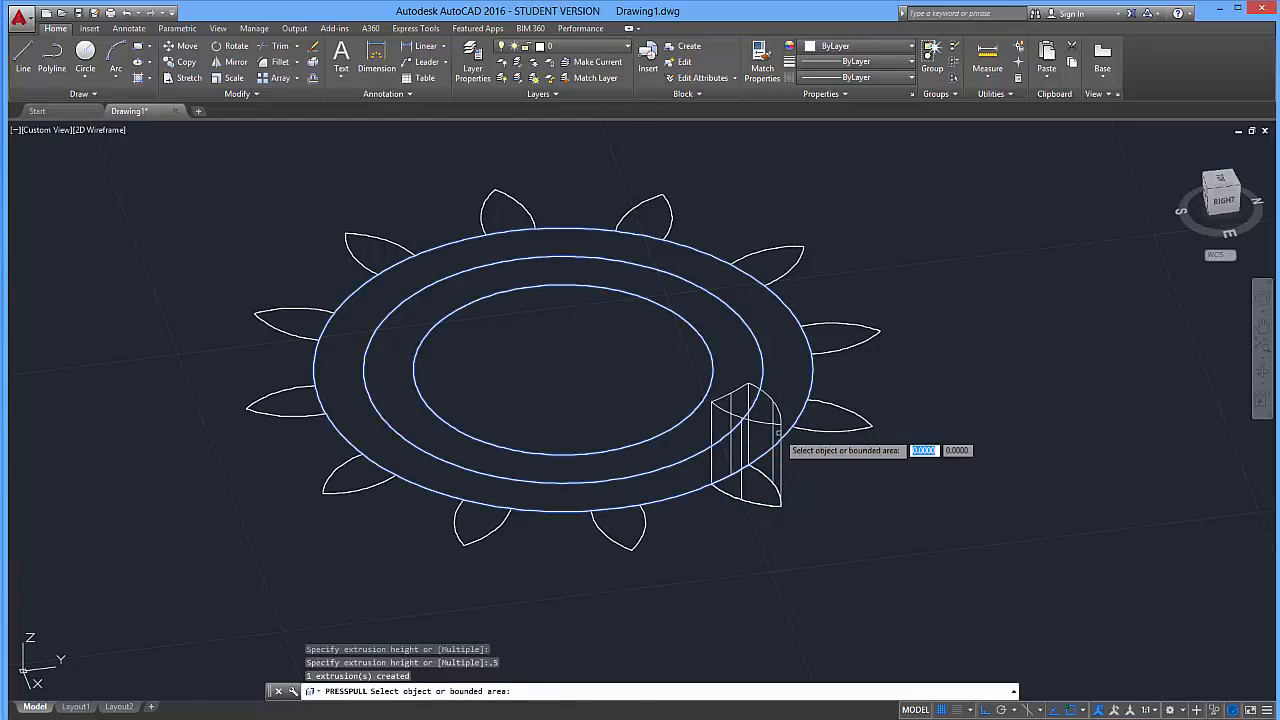
Press-pull the two tabs at the front of the ring to a height of 0.5 each
left_click(633, 537)
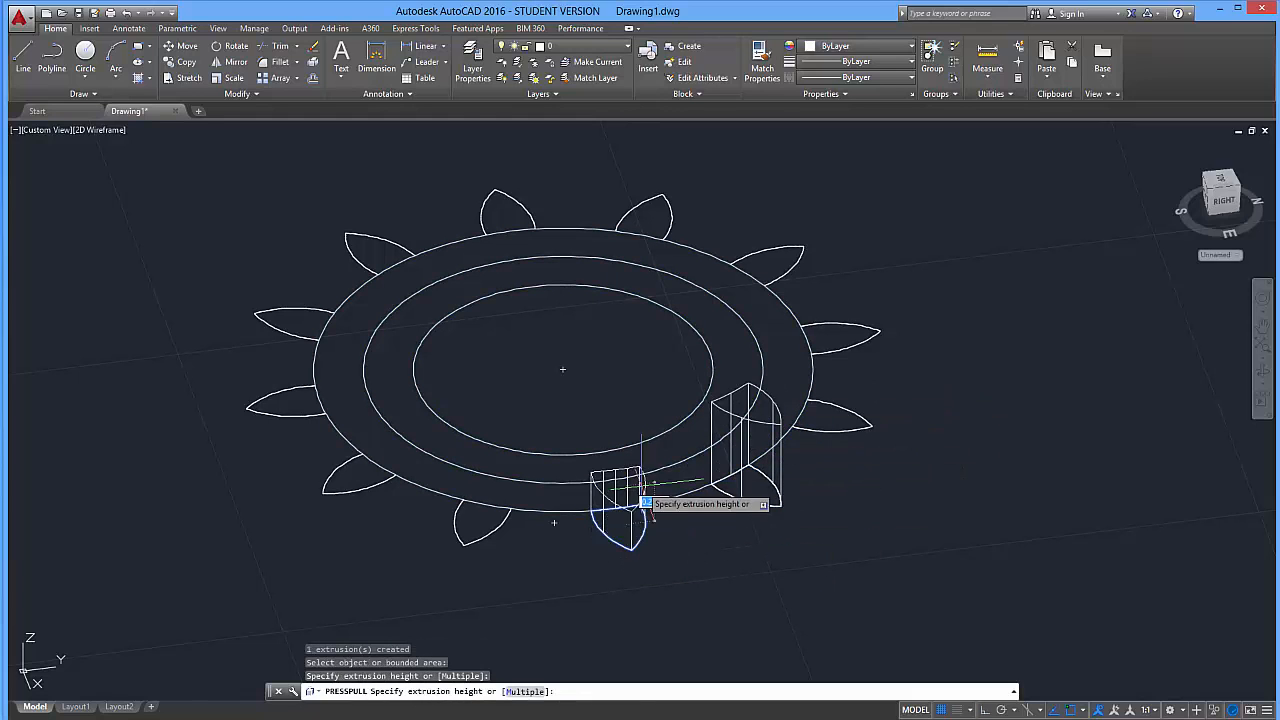
type(".5")
key("Return")
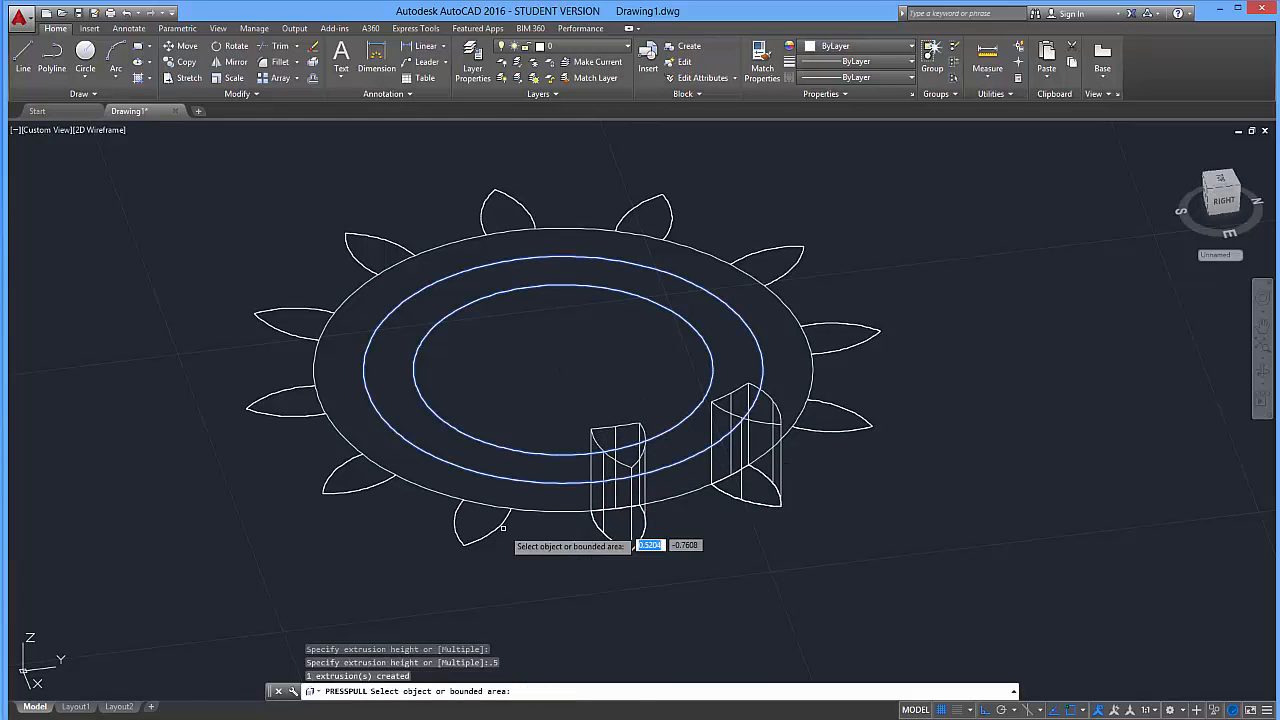
left_click(482, 522)
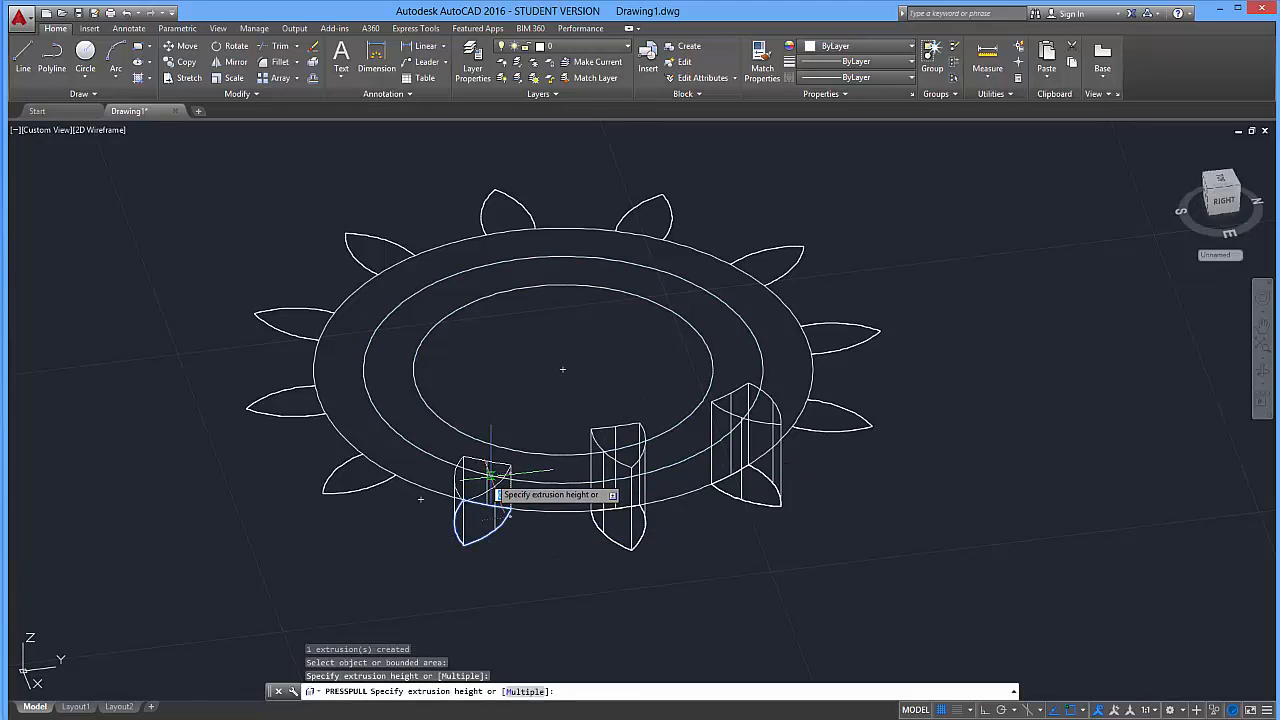
type(".5")
key("Return")
Press-pull the following two tabs clockwise, at the ring's front left, to a height of 0.5 each
left_click(362, 472)
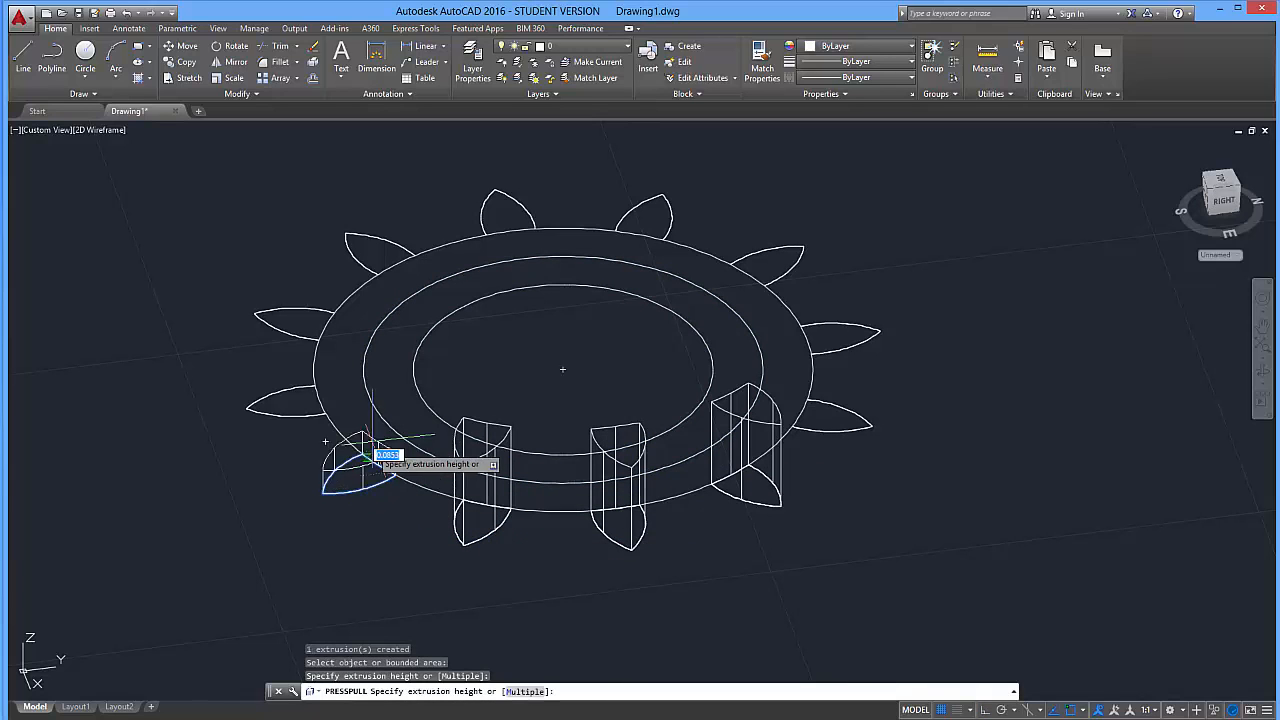
key("Return")
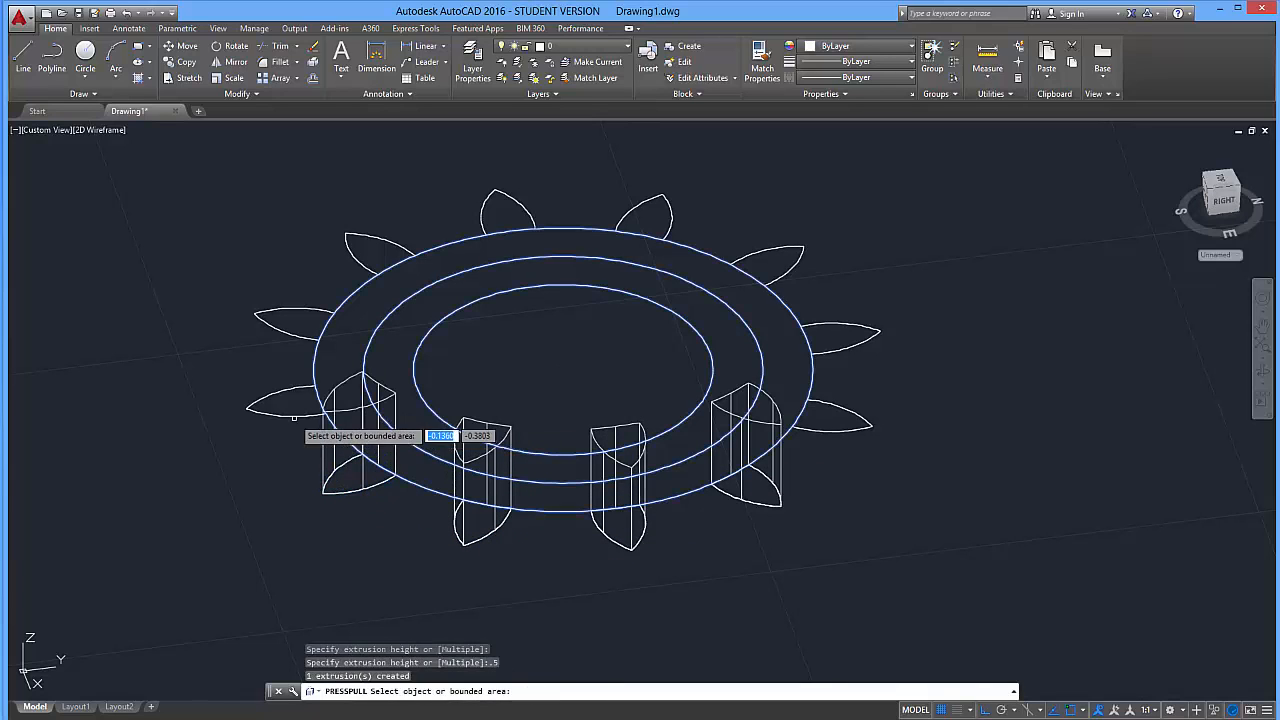
left_click(284, 396)
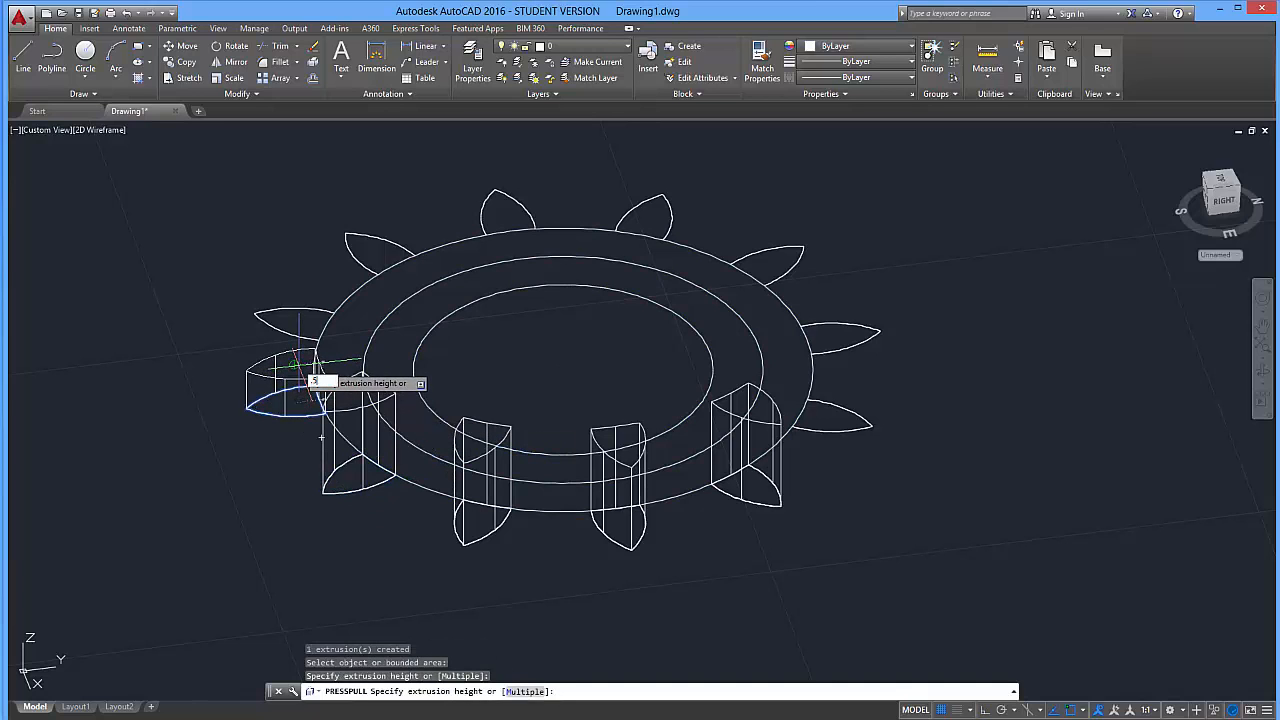
type(".5")
key("Return")
Press-pull all remaining flat tabs around the ring to a height of 0.5 and end the command
middle_click_drag(272, 295, 348, 423)
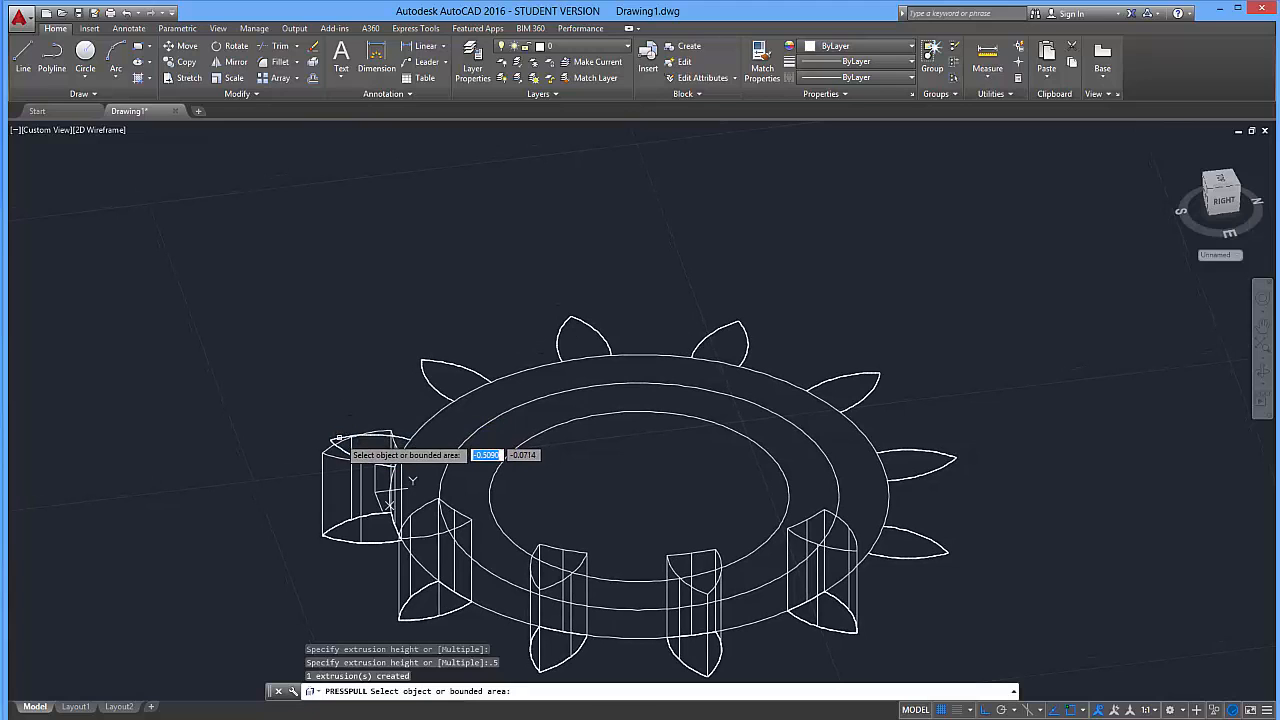
left_click(339, 440)
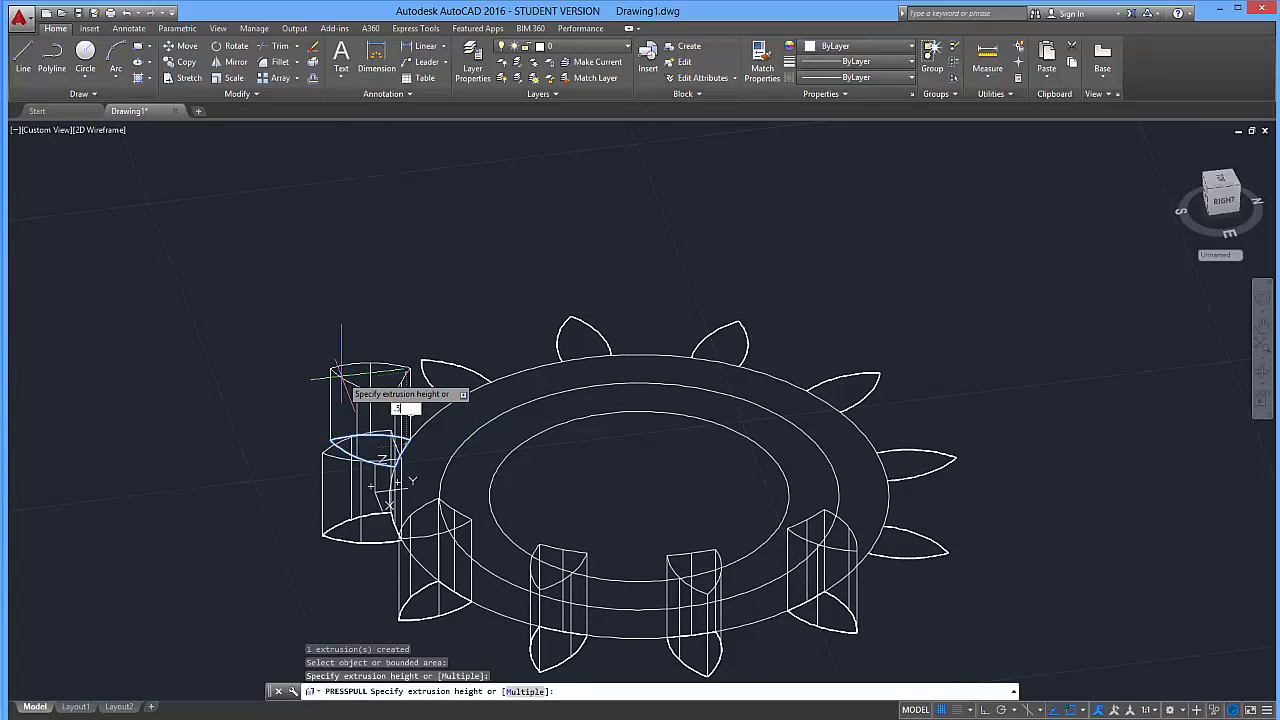
key("Return")
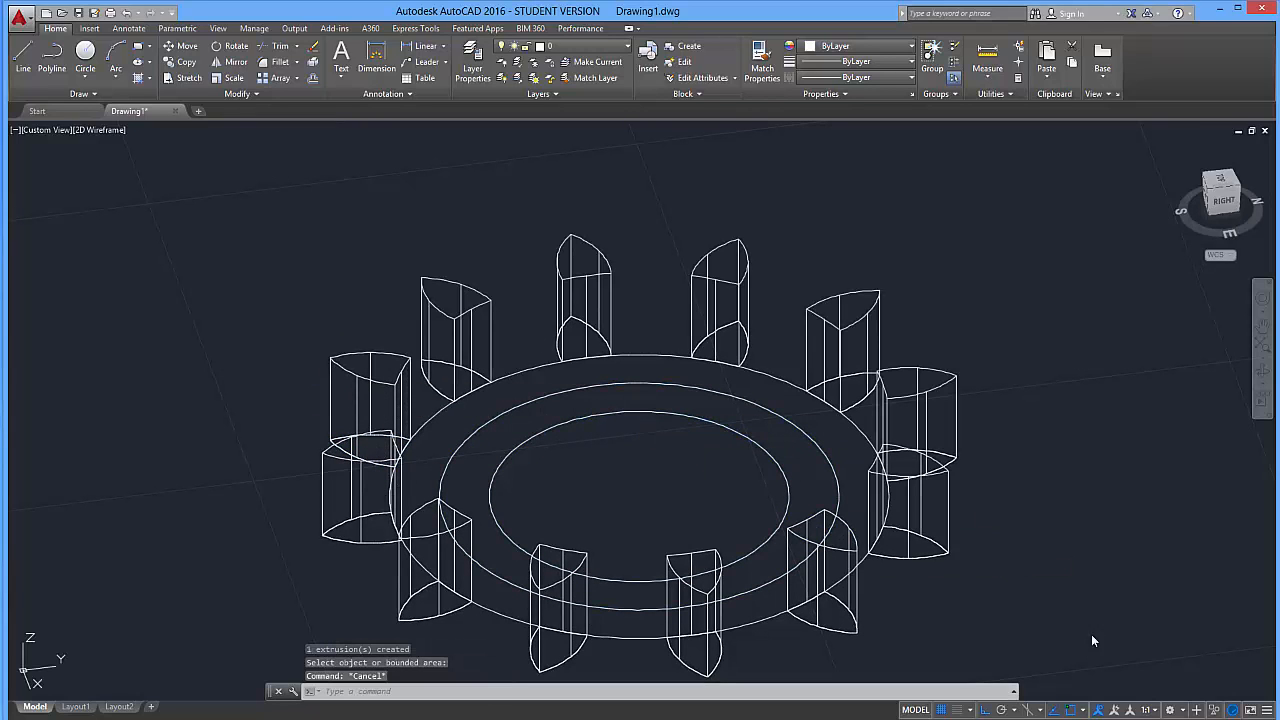
key("Escape")
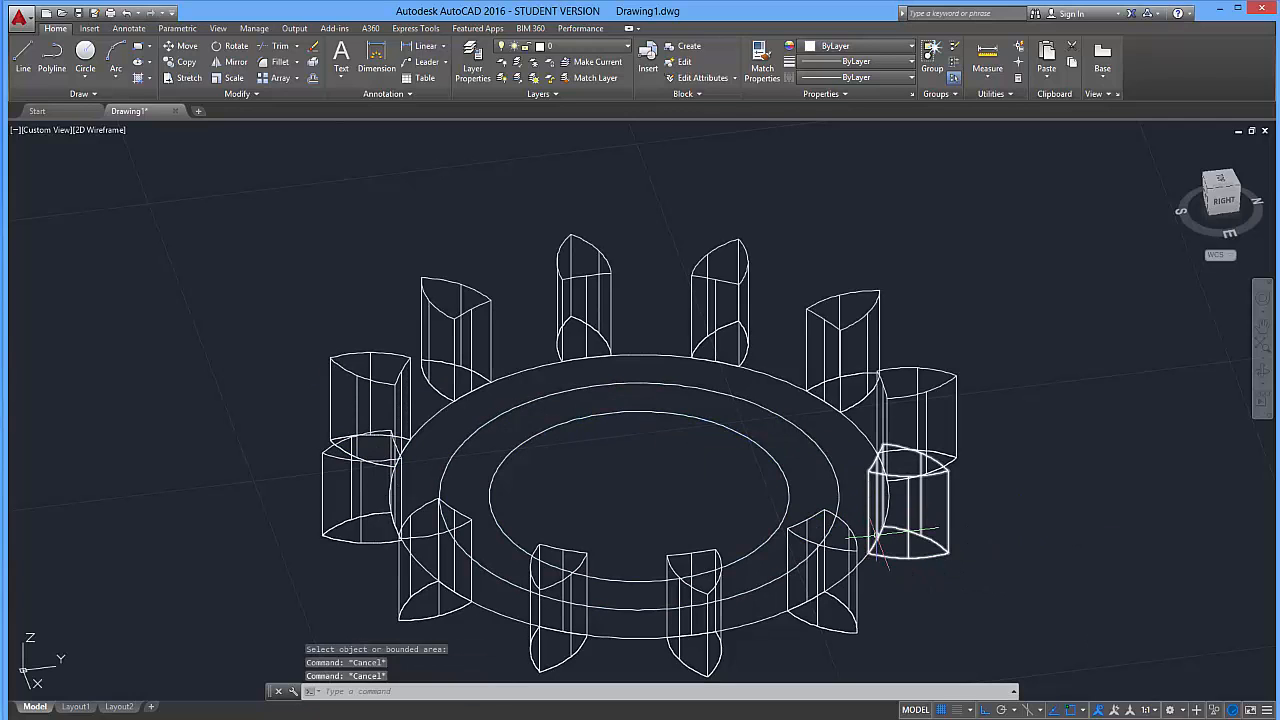
Press-pull the outer band and the inner band between the concentric circles to a height of 0.5, leaving the centre open
type("pr")
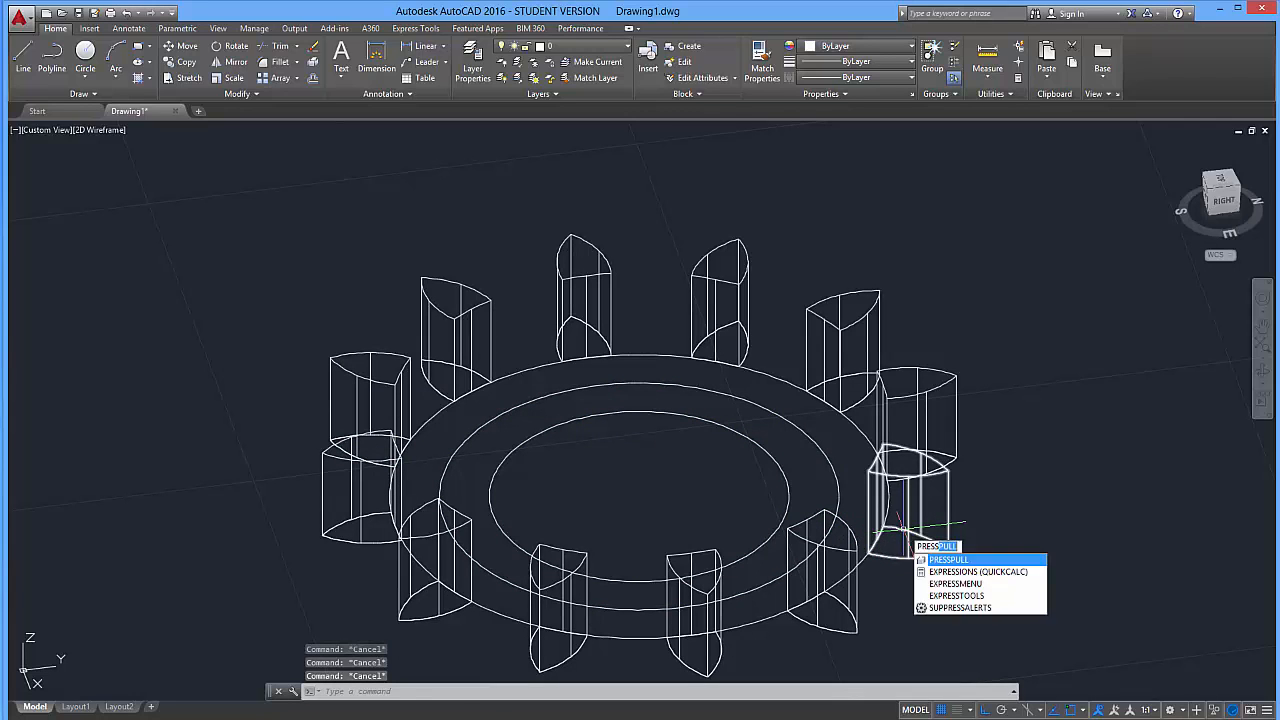
key("Return")
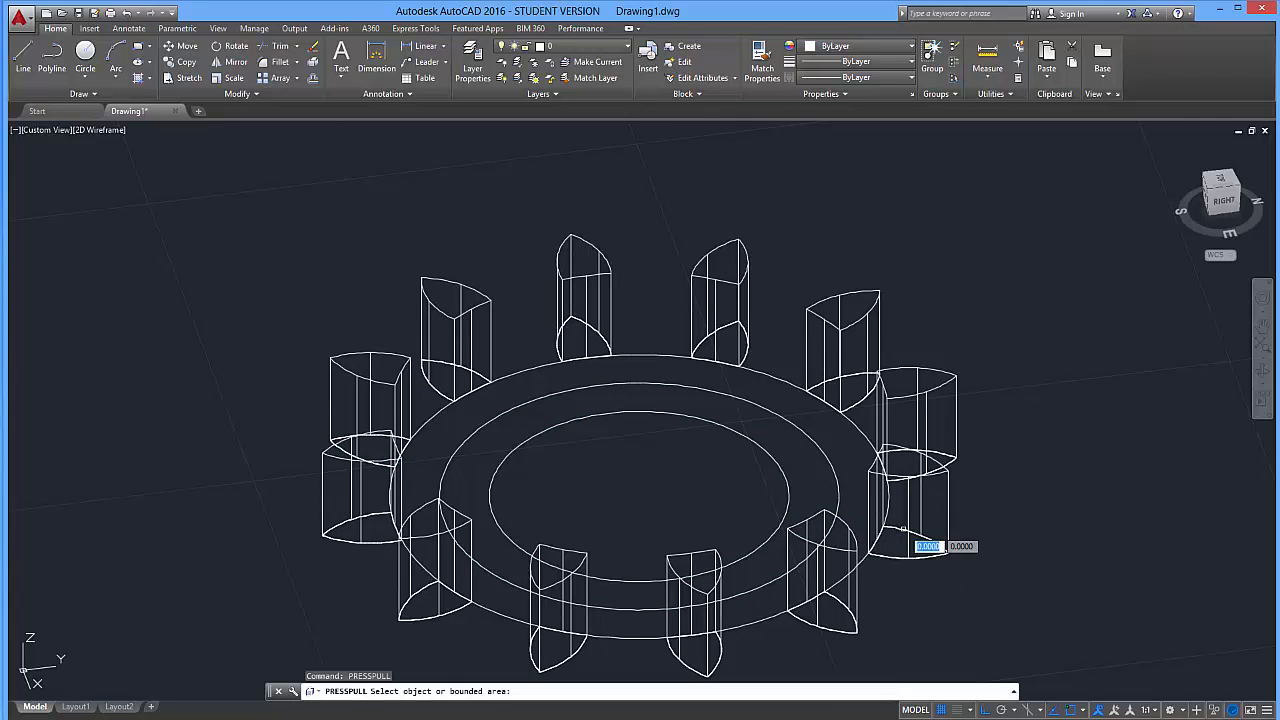
left_click(840, 505)
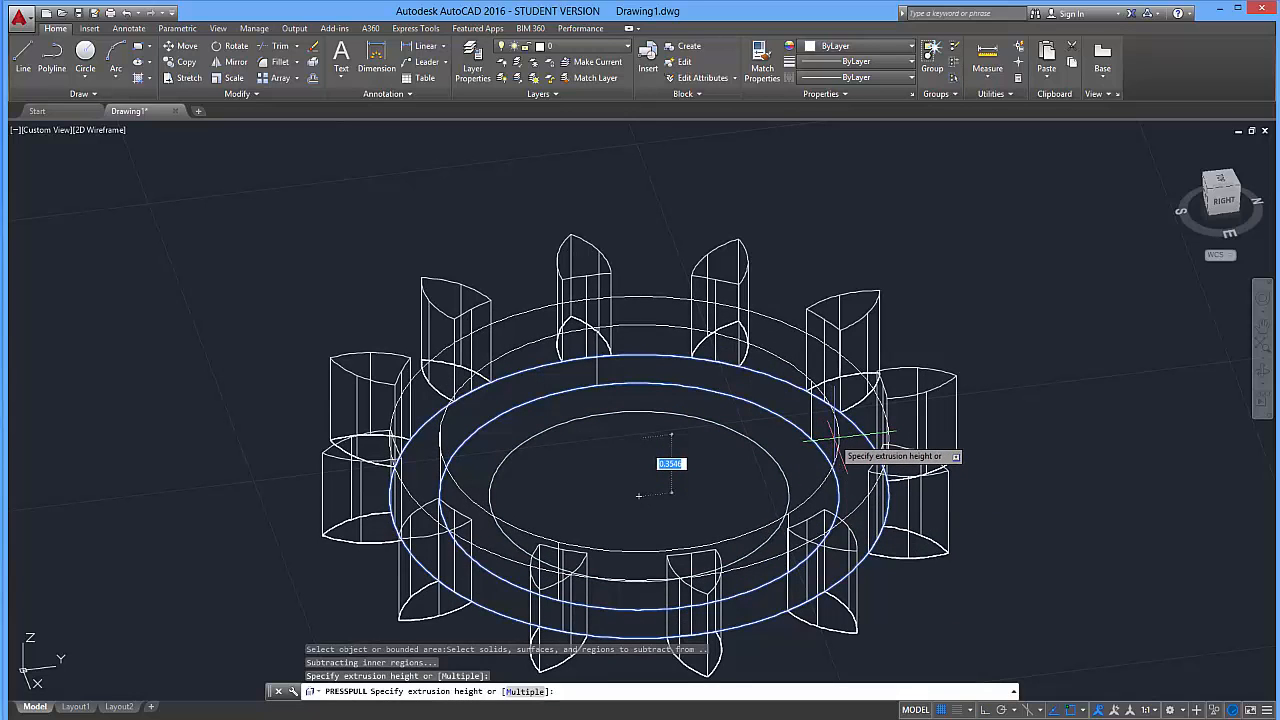
type(".5")
key("Return")
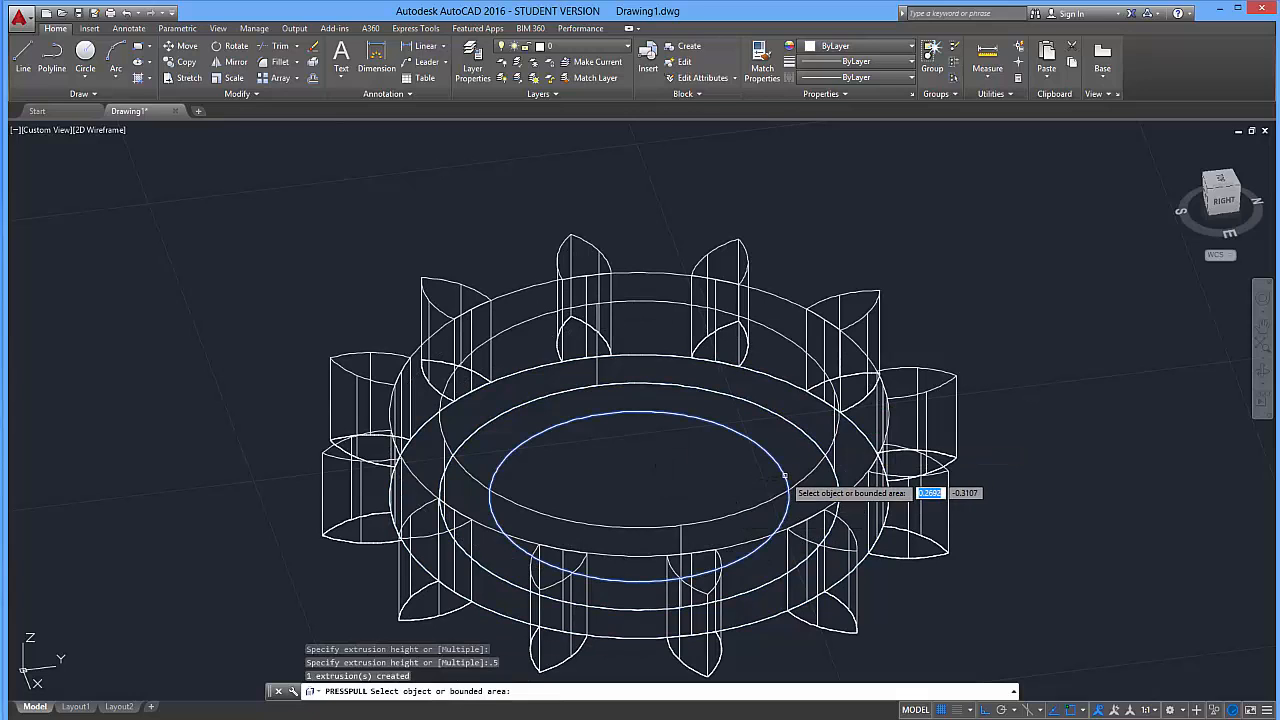
left_click(807, 459)
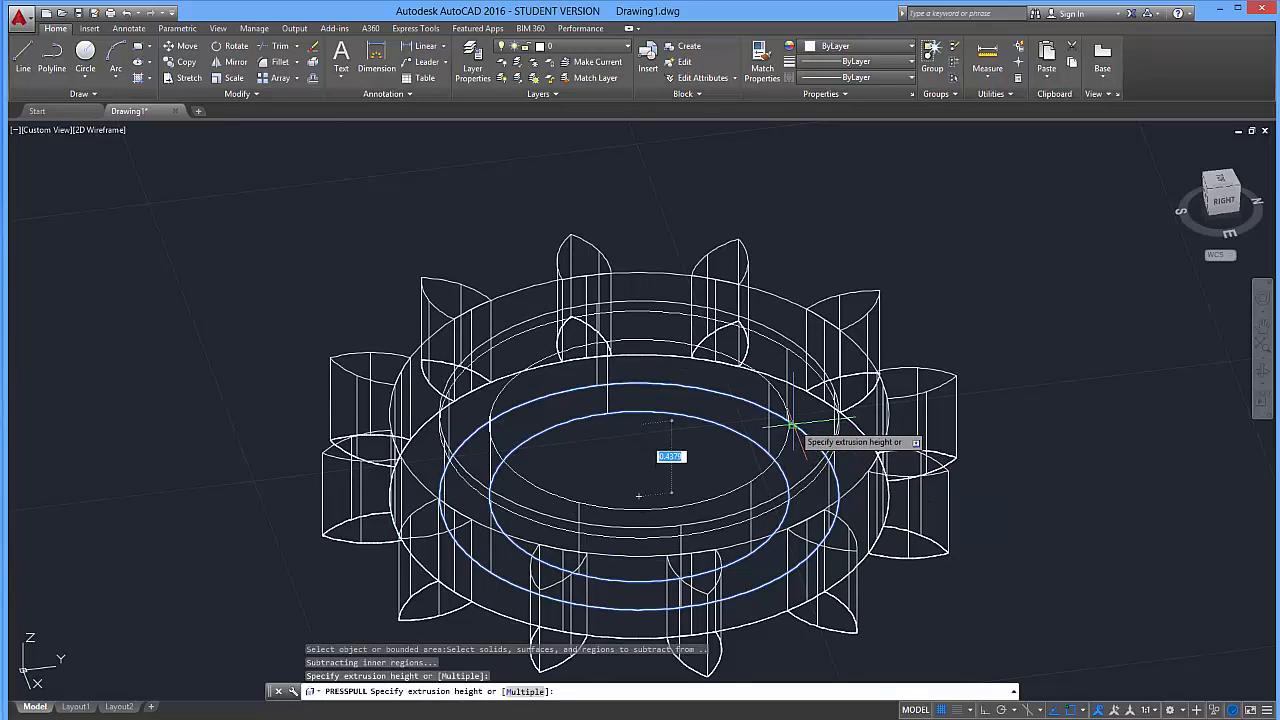
type(".5")
key("Return")
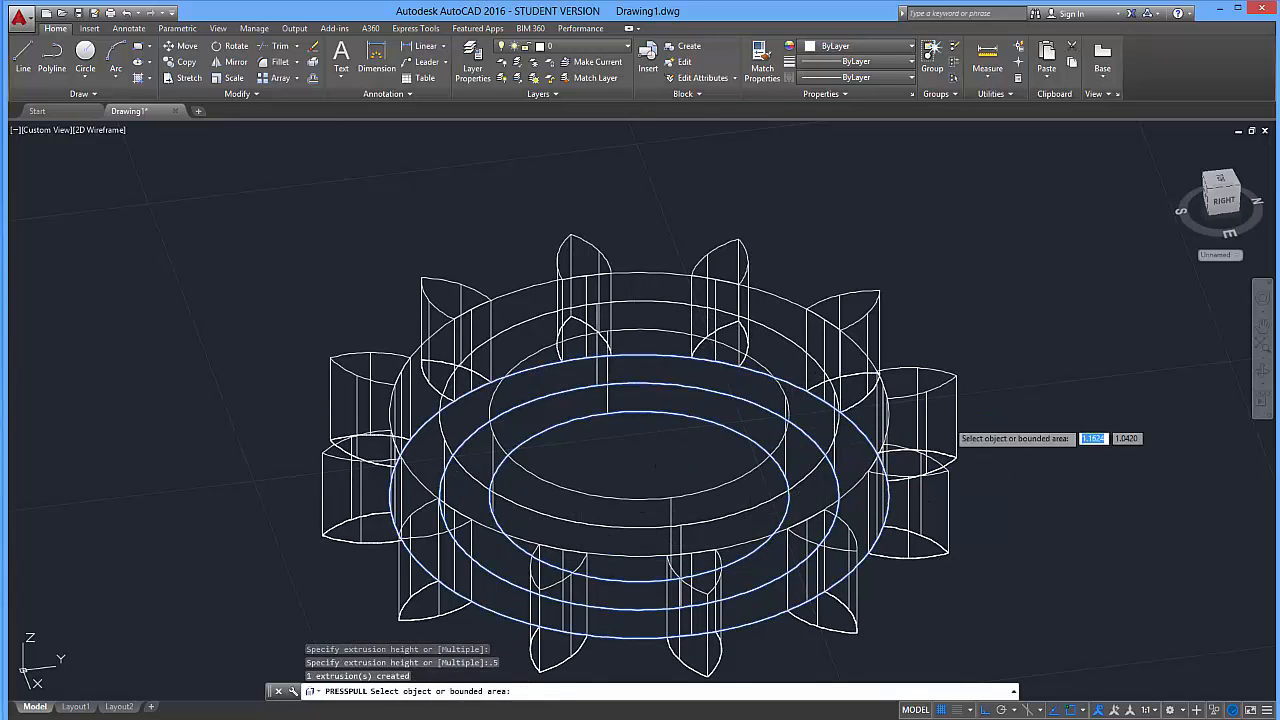
Finish Presspull, apply the Shaded visual style, and inspect the toothed ring from several sides
middle_click_drag(955, 436, 800, 482, "shift")
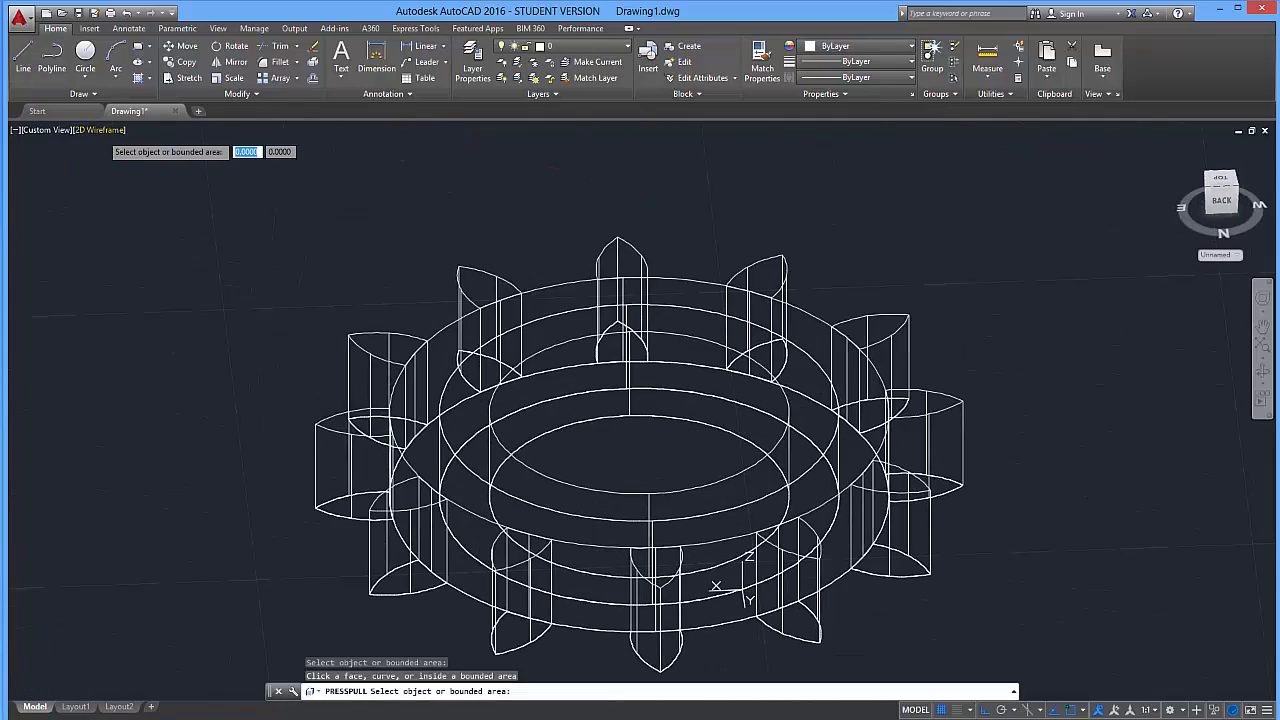
key("Escape")
left_click(101, 131)
left_click(181, 220)
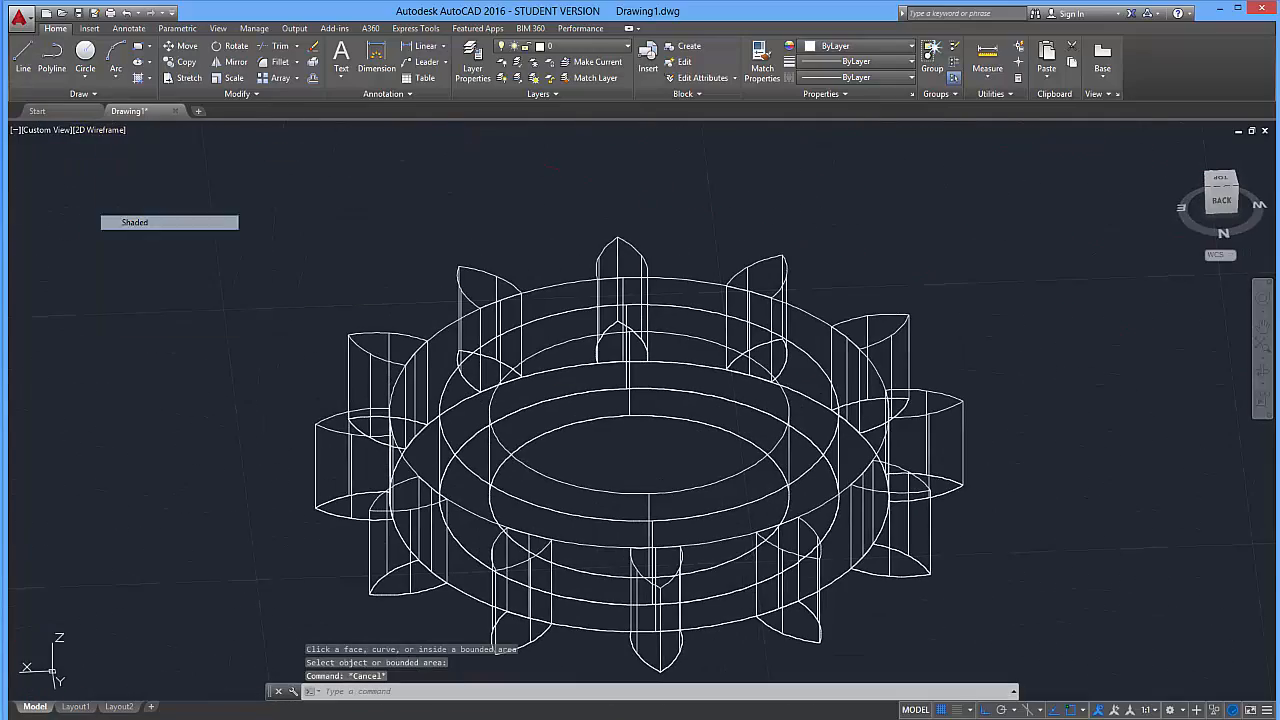
mouse_move(690, 540)
middle_mouse_down("shift")
mouse_move(757, 574)
mouse_move(616, 579)
mouse_move(51, 514)
mouse_move(297, 571)
mouse_move(563, 560)
mouse_move(691, 517)
mouse_move(702, 355)
mouse_move(700, 520)
mouse_move(694, 323)
mouse_move(631, 471)
mouse_move(525, 522)
mouse_move(286, 557)
mouse_move(466, 563)
mouse_move(586, 463)
middle_mouse_up("shift")
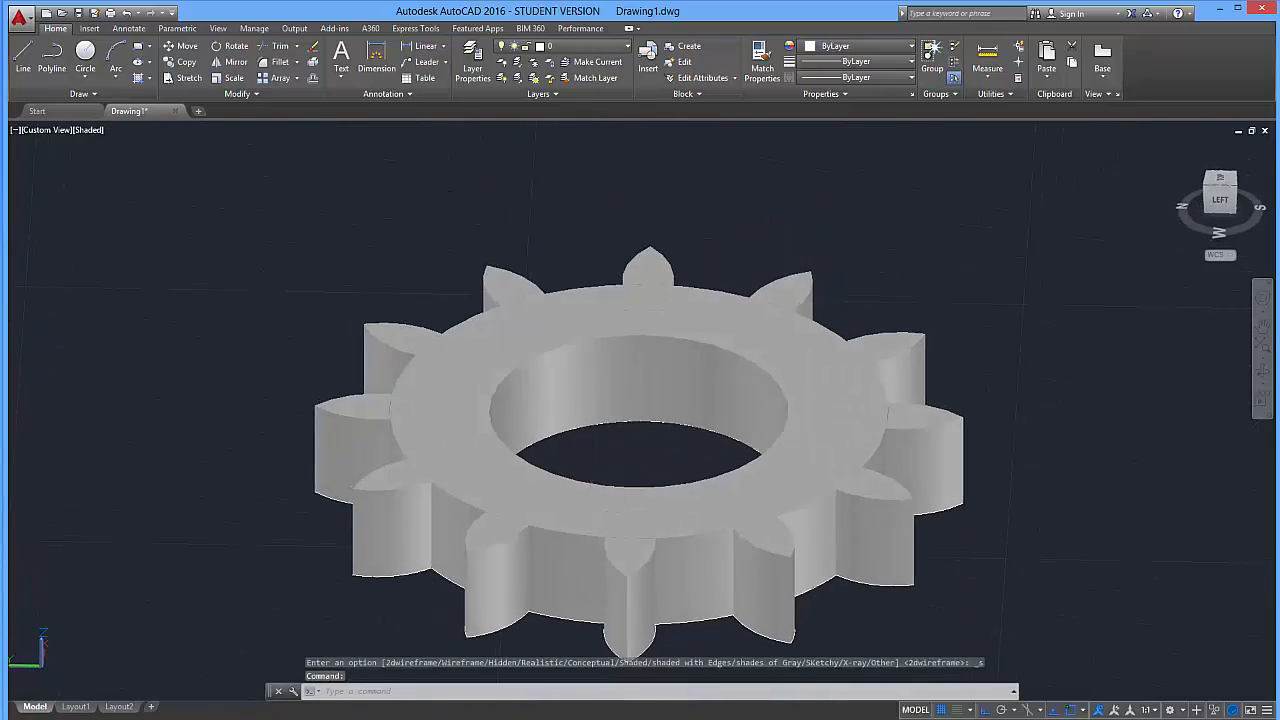
mouse_move(610, 614)
middle_mouse_down()
mouse_move(643, 438)
mouse_move(484, 497)
mouse_move(632, 388)
mouse_move(708, 483)
middle_mouse_up()
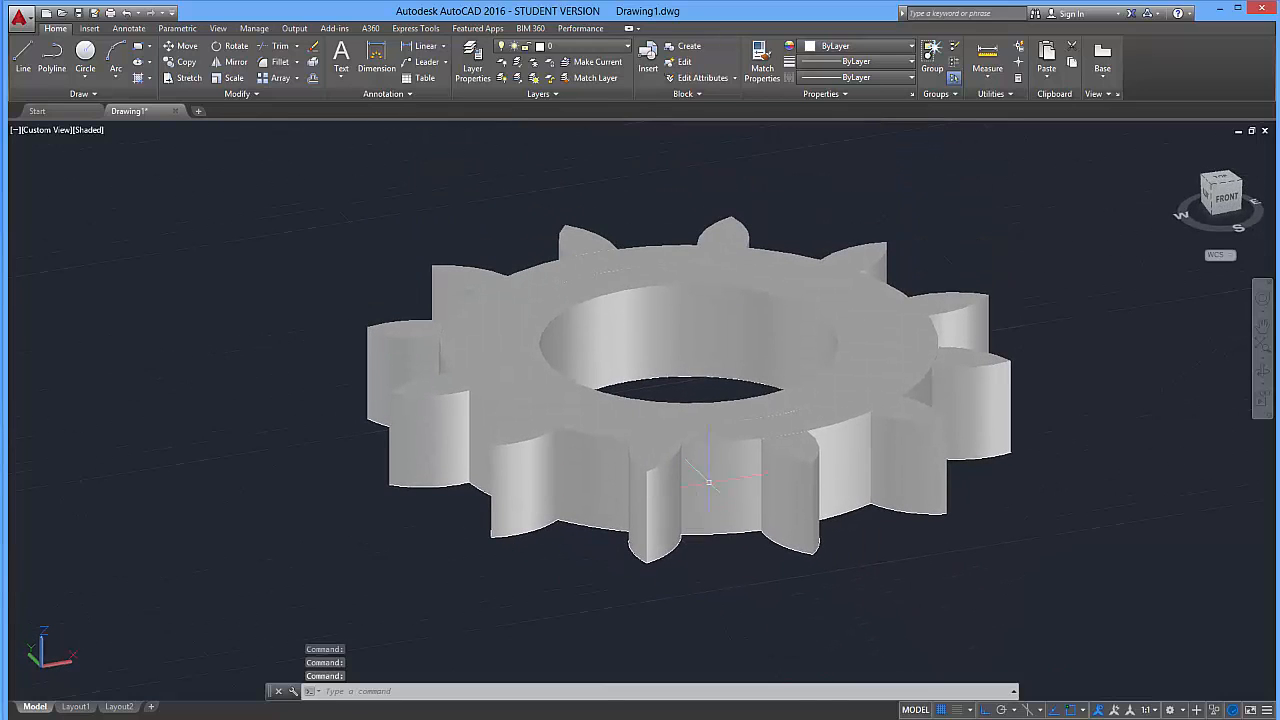